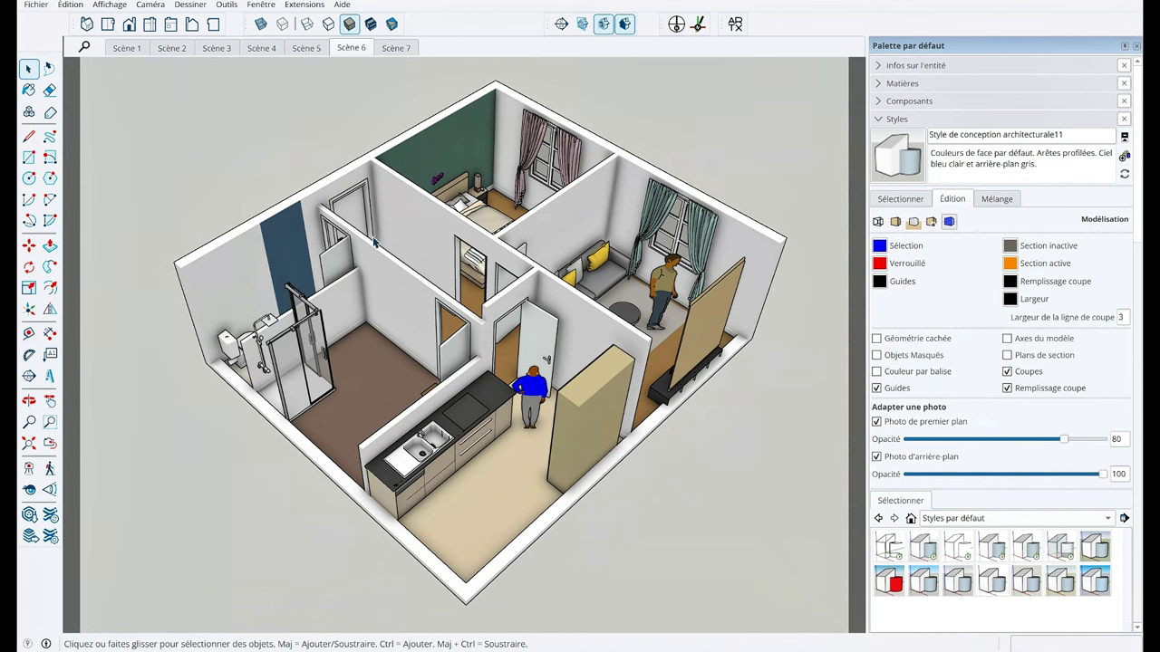
# - Orbit the apartment model to a lower angle and adjust the zoom
pyautogui.moveTo(494, 347)
pyautogui.mouseDown()
pyautogui.moveTo(494, 231)
pyautogui.moveTo(556, 469)
pyautogui.mouseUp()
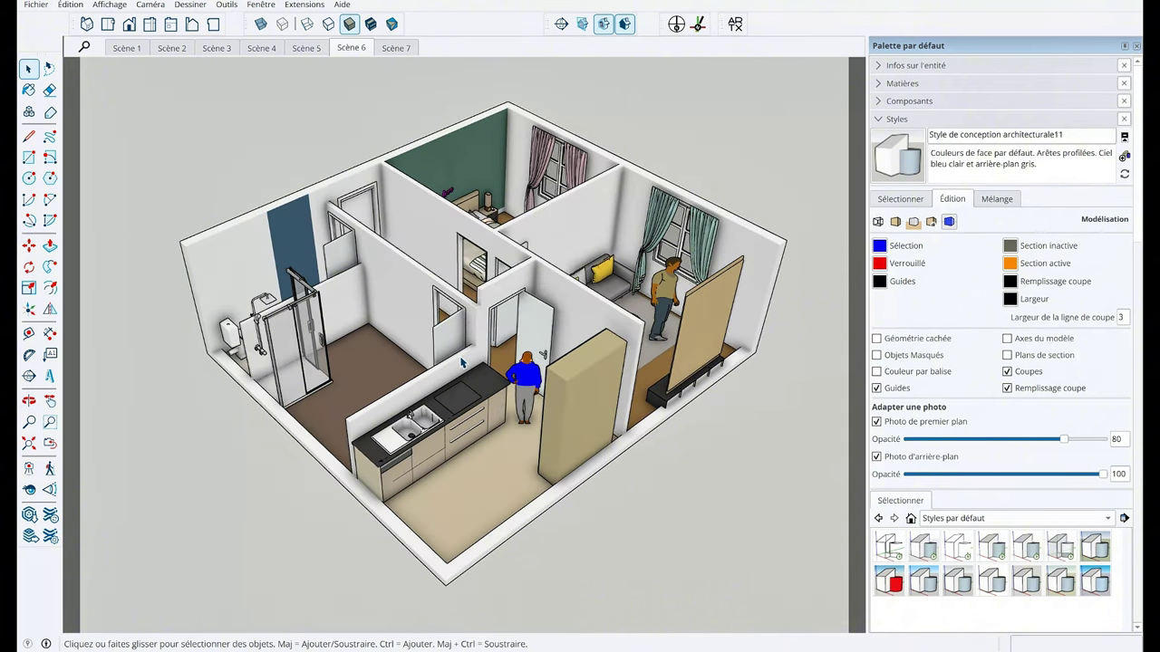
pyautogui.scroll(5, 496, 340)
pyautogui.scroll(-4, 497, 339)
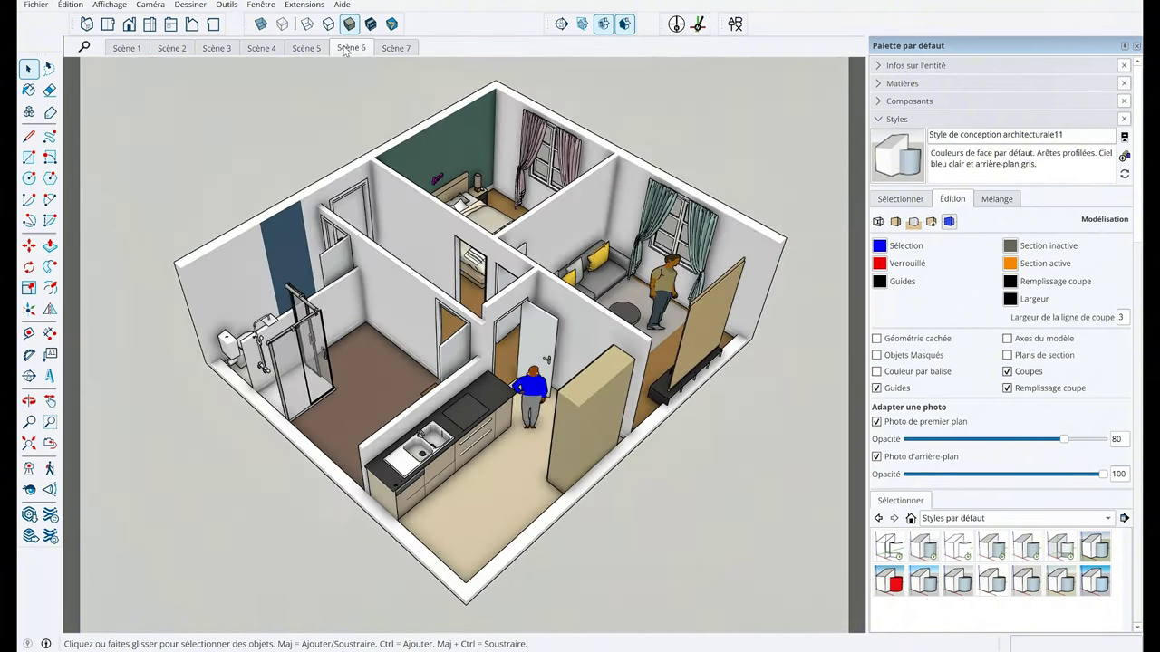
pyautogui.scroll(-2, 480, 341)
# - Compare the Scène 5 and Scène 6 views, settle on Scène 5, and bring up the Photoshop comparison image
pyautogui.click(307, 52)
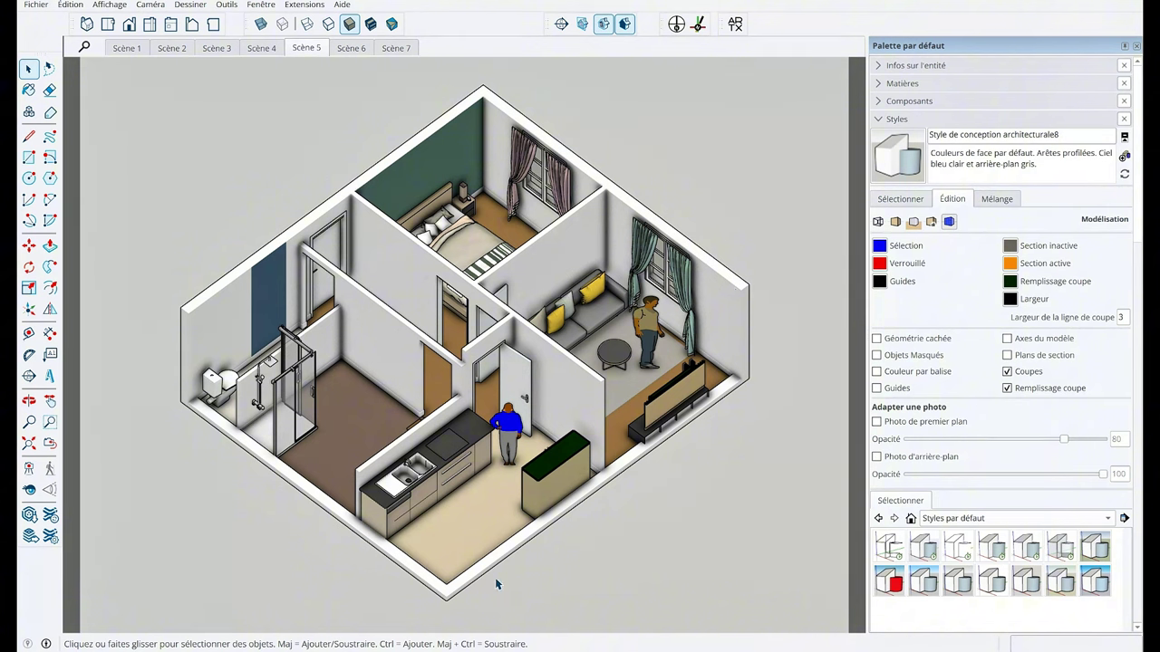
pyautogui.click(352, 50)
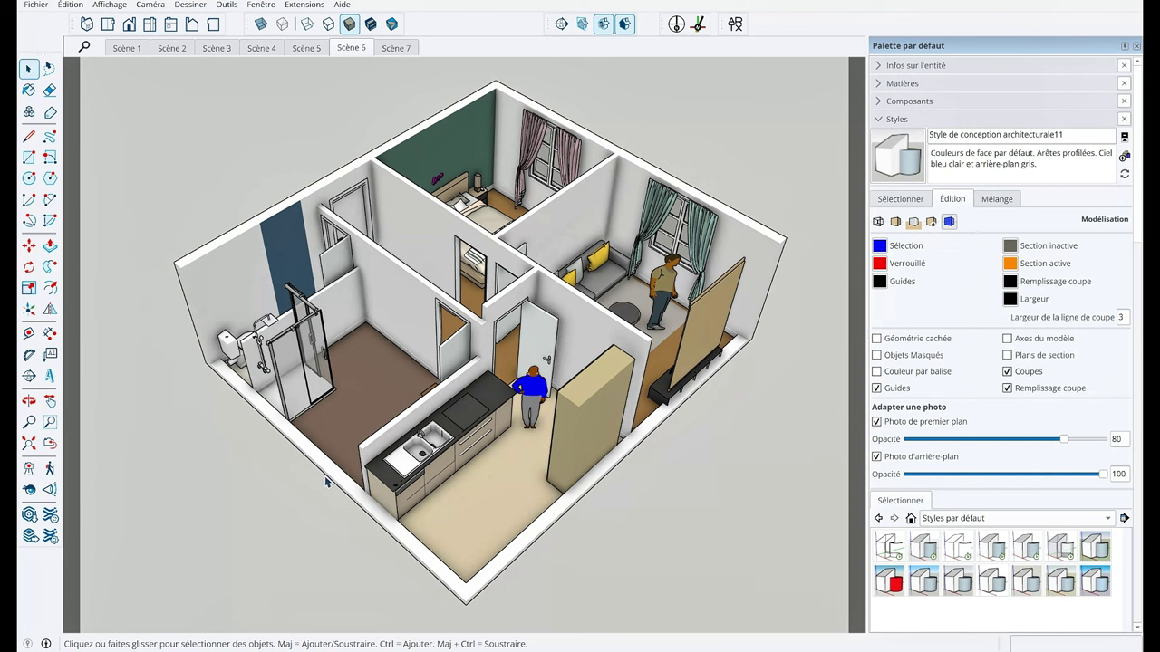
pyautogui.click(313, 51)
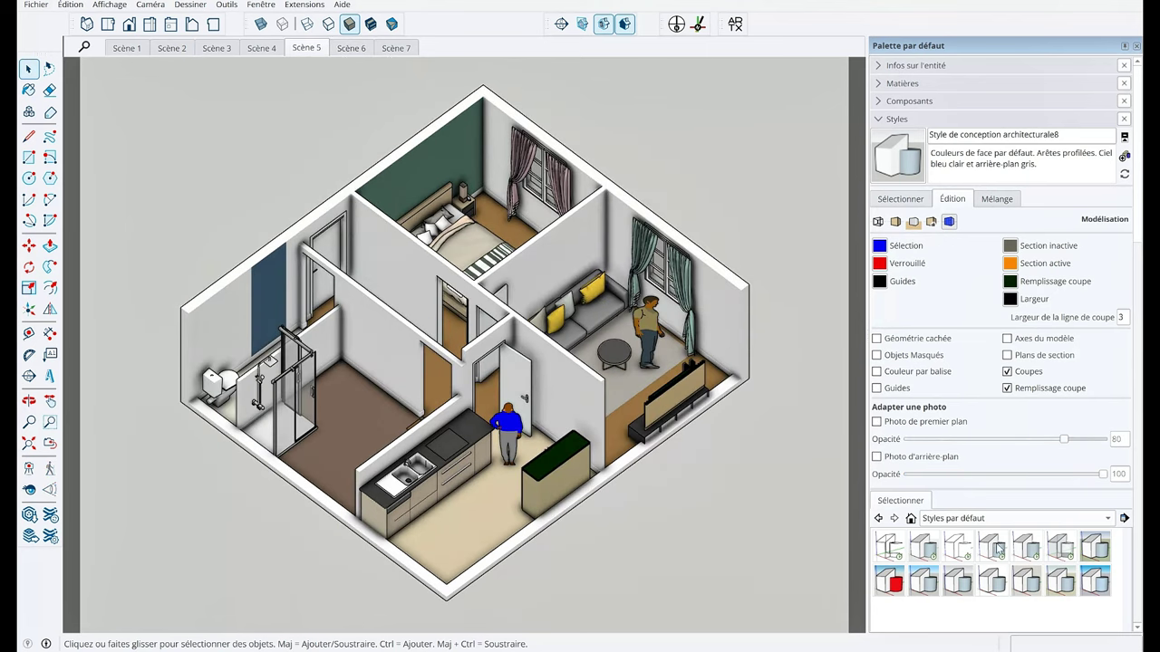
pyautogui.moveTo(894, 646)
pyautogui.click(892, 607)
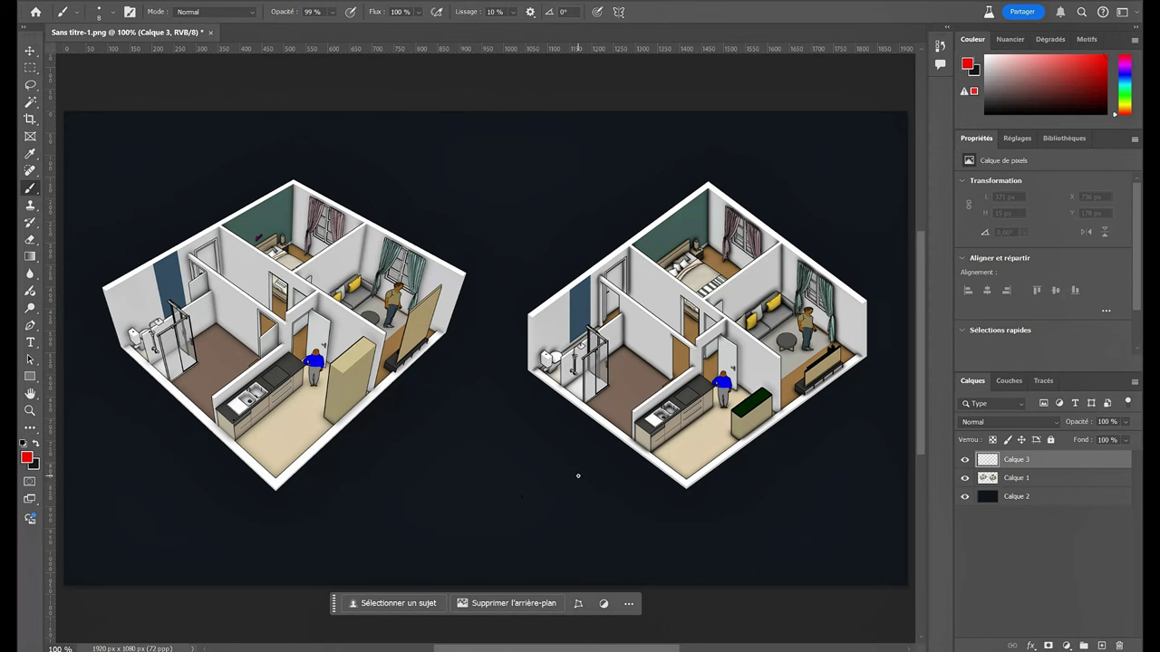
# - Write 'Pers' in red under the left plan and 'ISO' under the right plan
pyautogui.moveTo(653, 546)
pyautogui.mouseDown()
pyautogui.moveTo(652, 563)
pyautogui.moveTo(720, 561)
pyautogui.mouseUp()
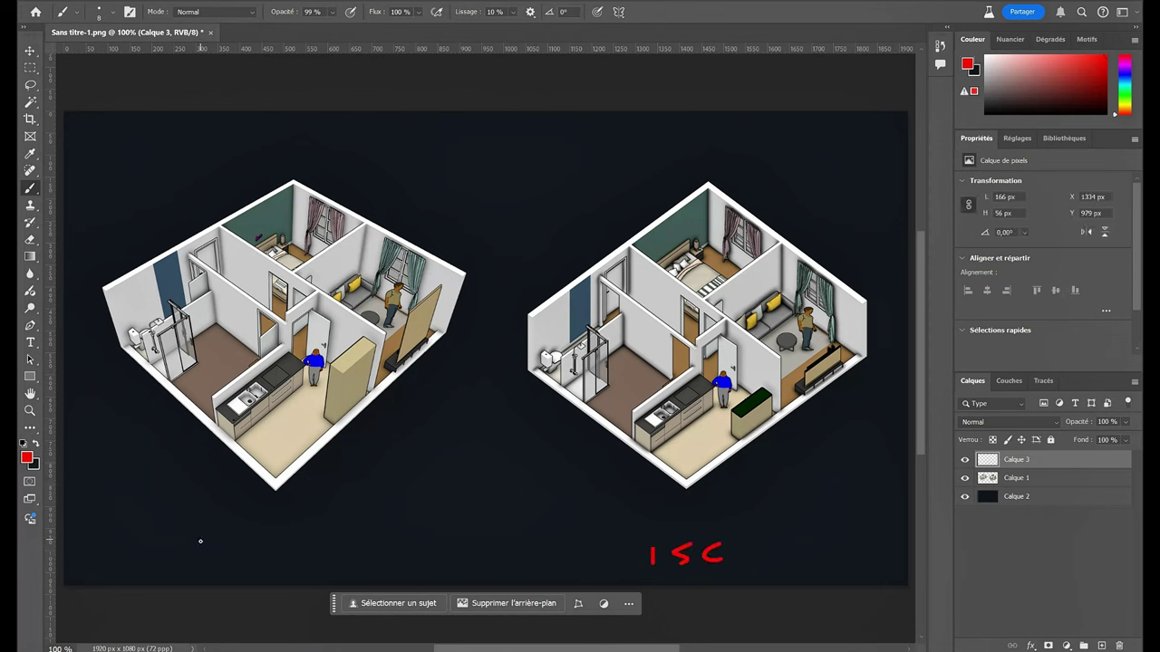
pyautogui.moveTo(206, 524)
pyautogui.mouseDown()
pyautogui.moveTo(207, 540)
pyautogui.moveTo(298, 541)
pyautogui.mouseUp()
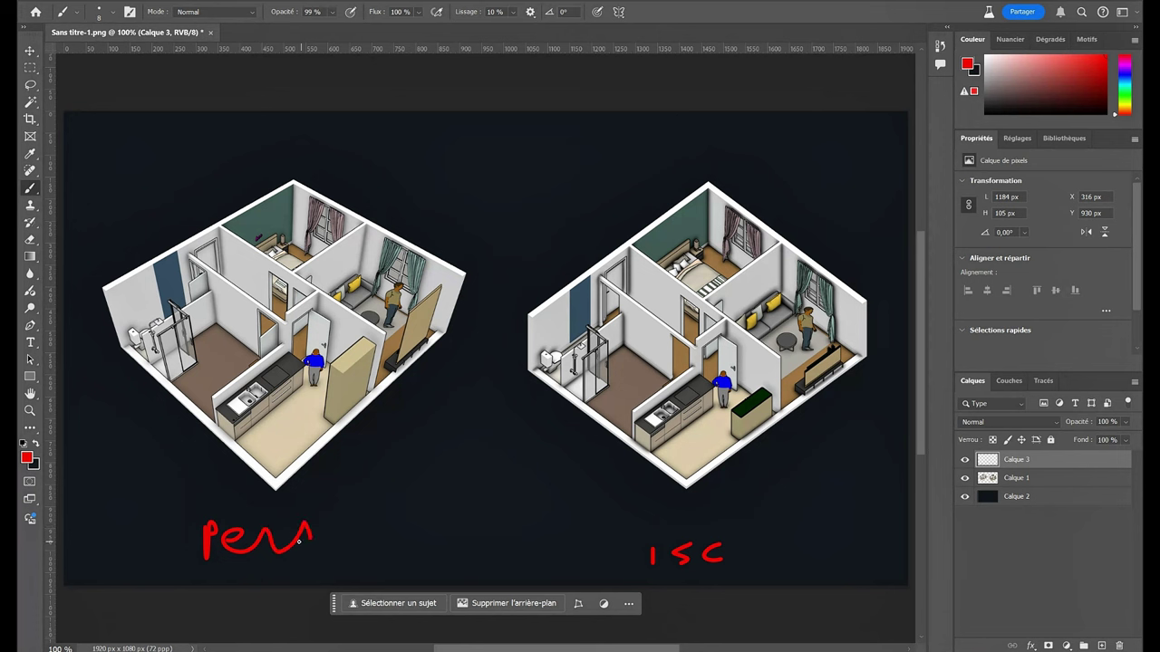
pyautogui.moveTo(706, 550); pyautogui.dragTo(714, 541)
# - Trace straight red lines along both plans' edges: converging on the left and parallel on the right
pyautogui.click(86, 262)
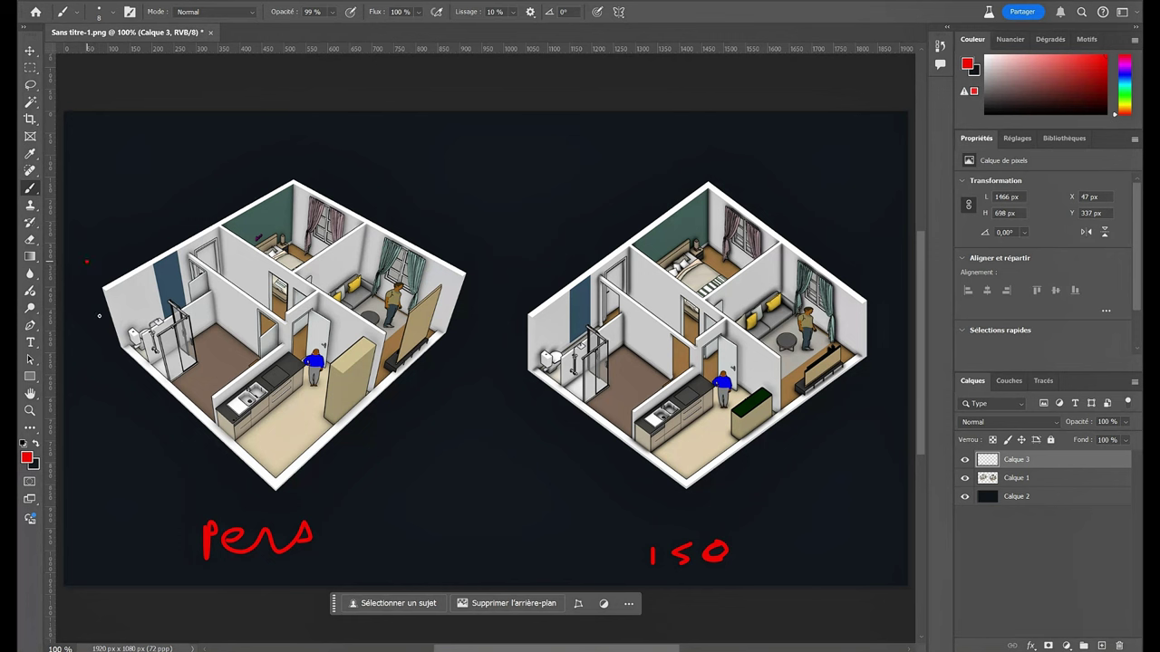
pyautogui.keyDown('shift'); pyautogui.click(130, 386); pyautogui.keyUp('shift')
pyautogui.keyDown('shift'); pyautogui.click(482, 228); pyautogui.keyUp('shift')
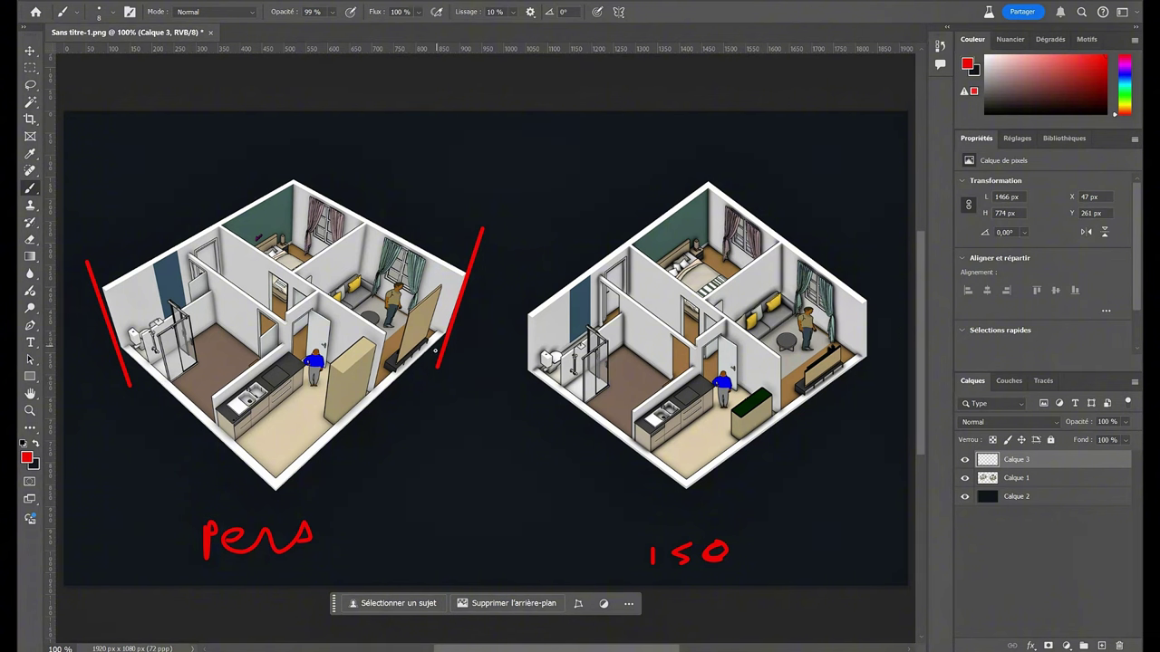
pyautogui.keyDown('shift'); pyautogui.click(280, 172); pyautogui.keyUp('shift')
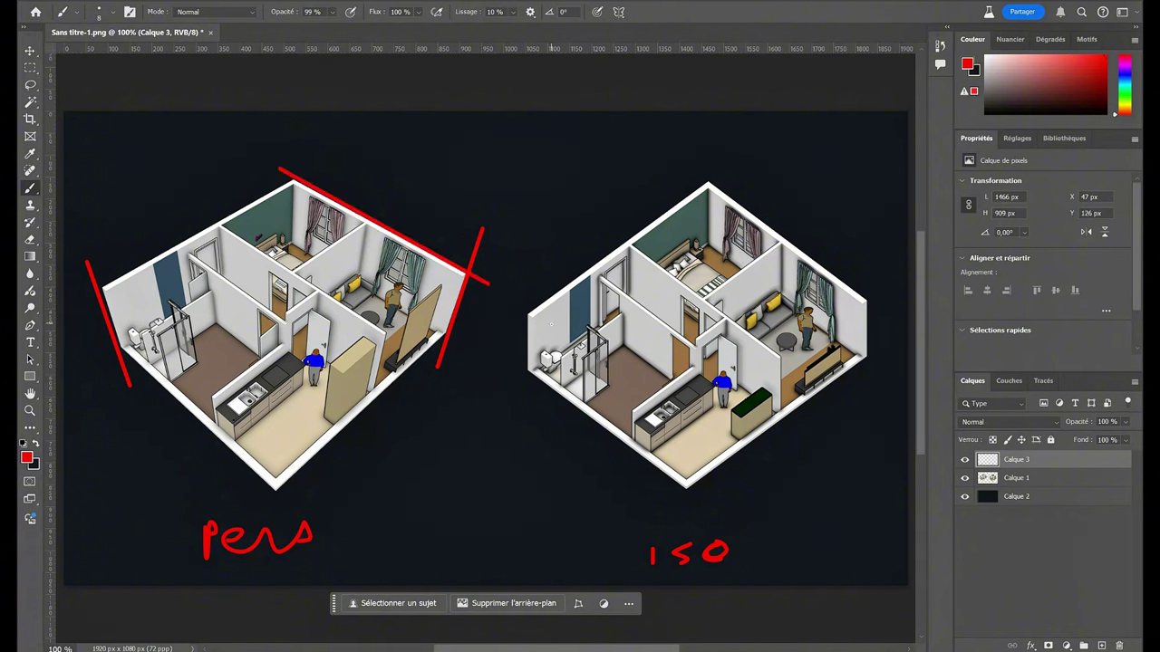
pyautogui.keyDown('shift'); pyautogui.click(524, 406); pyautogui.keyUp('shift')
pyautogui.keyDown('shift'); pyautogui.click(870, 391); pyautogui.keyUp('shift')
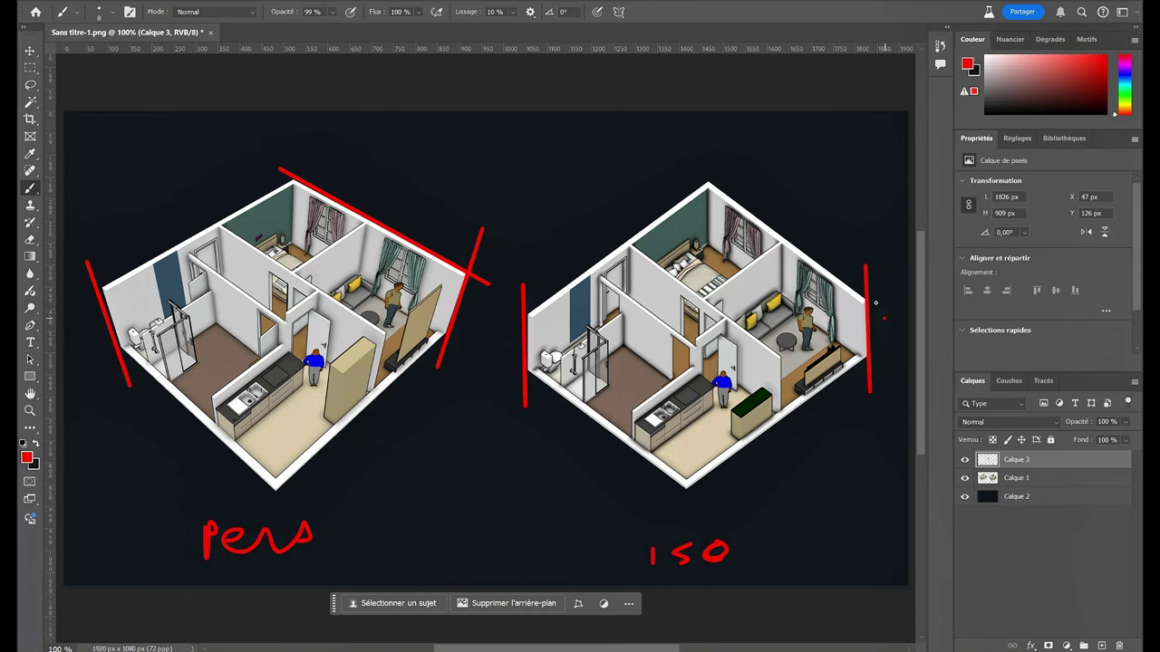
pyautogui.keyDown('shift'); pyautogui.click(694, 169); pyautogui.keyUp('shift')
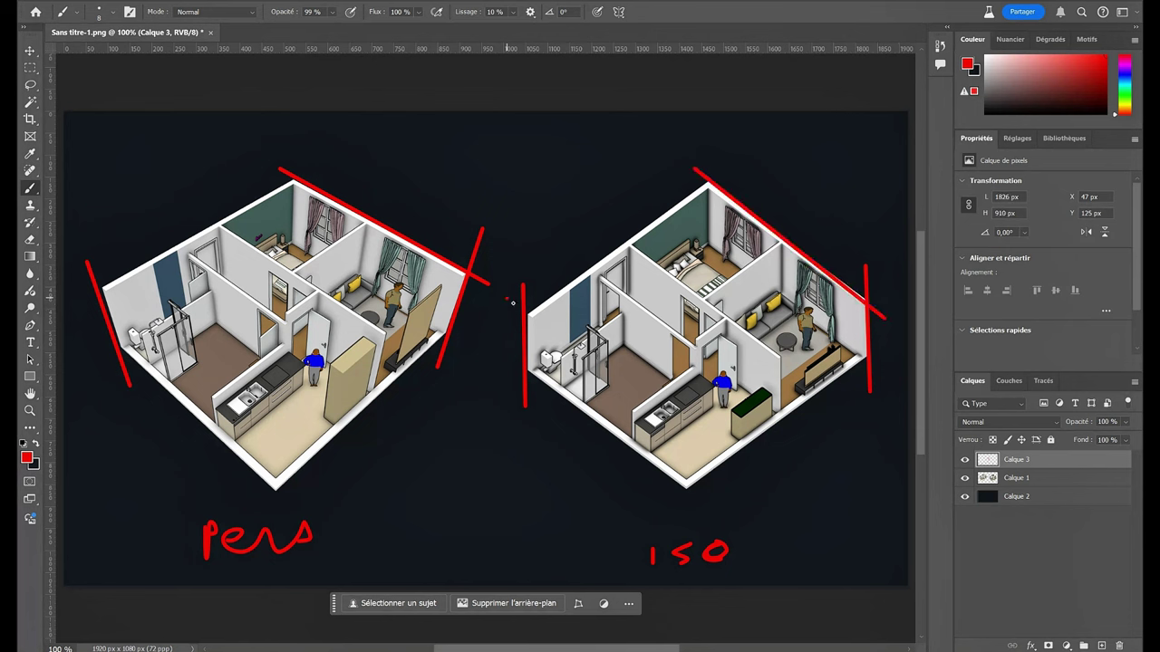
pyautogui.keyDown('shift'); pyautogui.click(760, 487); pyautogui.keyUp('shift')
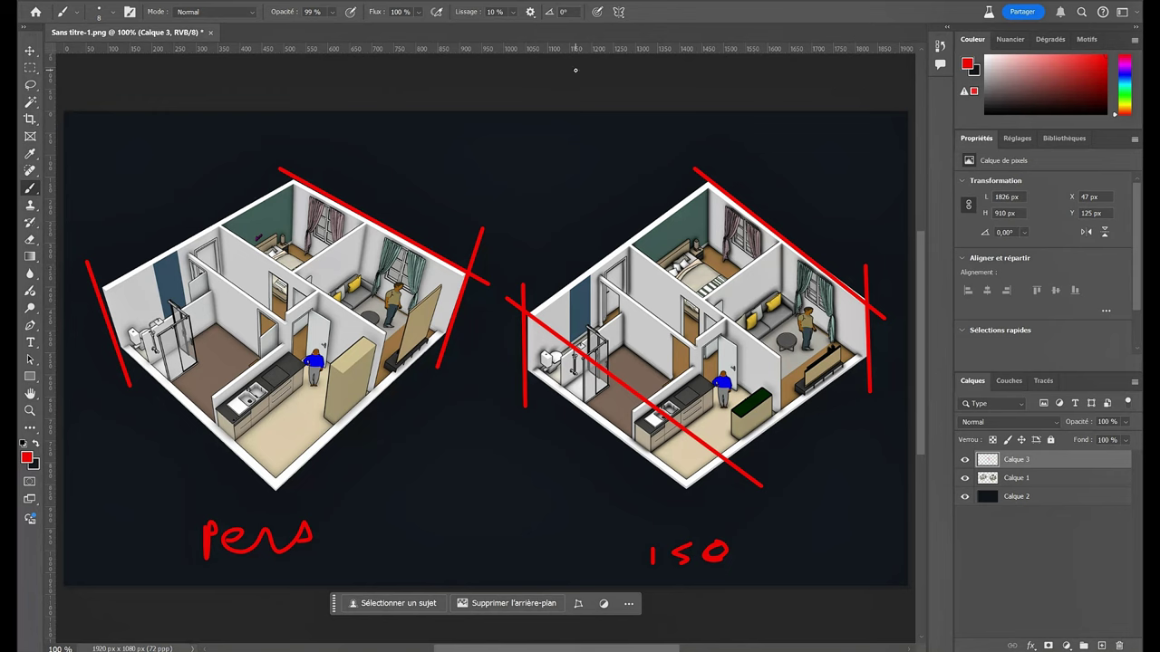
# - Back in SketchUp, switch Scène 6 to parallel projection and orbit the model
pyautogui.moveTo(746, 649)
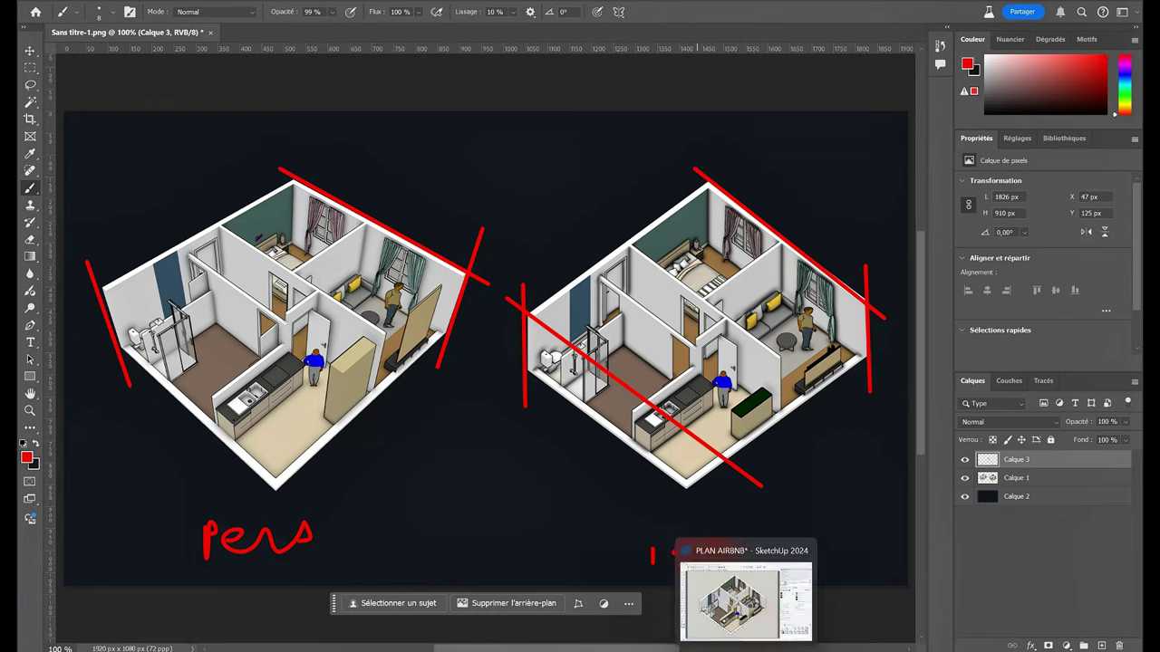
pyautogui.click(746, 602)
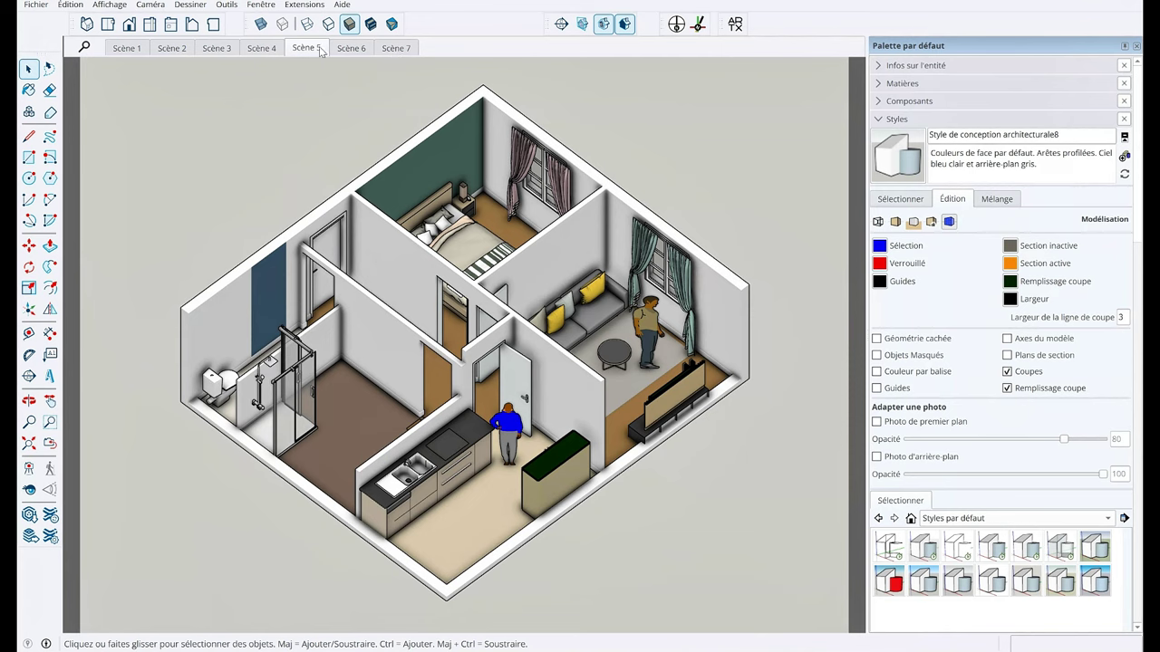
pyautogui.click(351, 48)
pyautogui.click(150, 5)
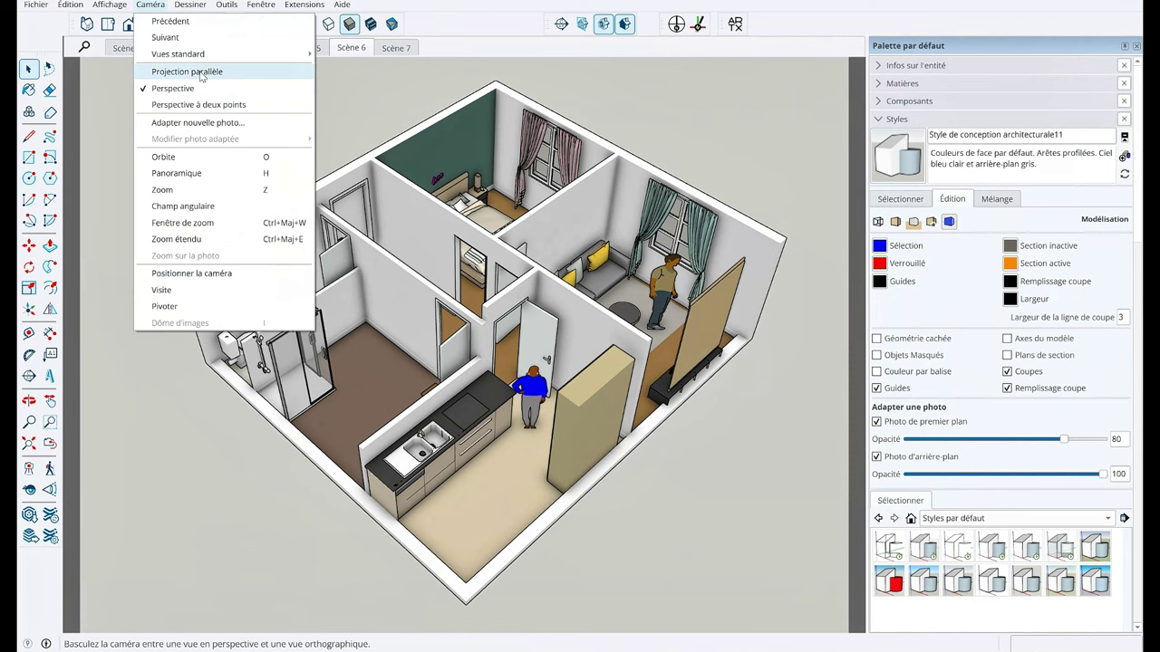
pyautogui.click(187, 71)
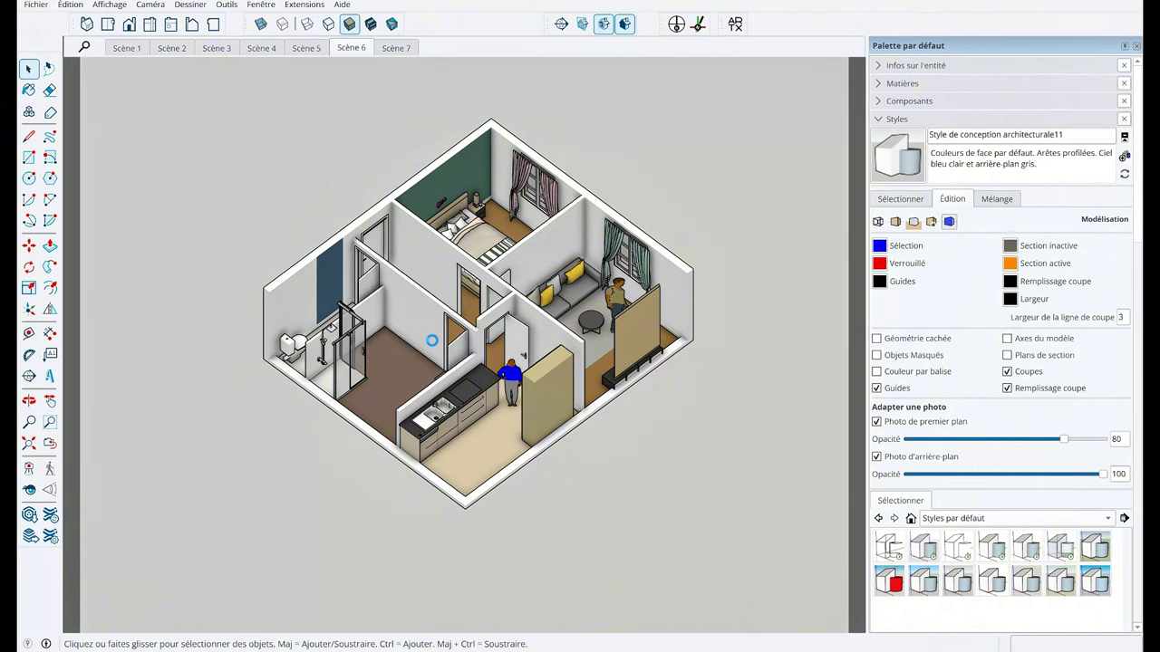
pyautogui.moveTo(432, 341)
pyautogui.mouseDown()
pyautogui.moveTo(295, 188)
pyautogui.moveTo(333, 389)
pyautogui.moveTo(607, 509)
pyautogui.mouseUp()
pyautogui.press('space')
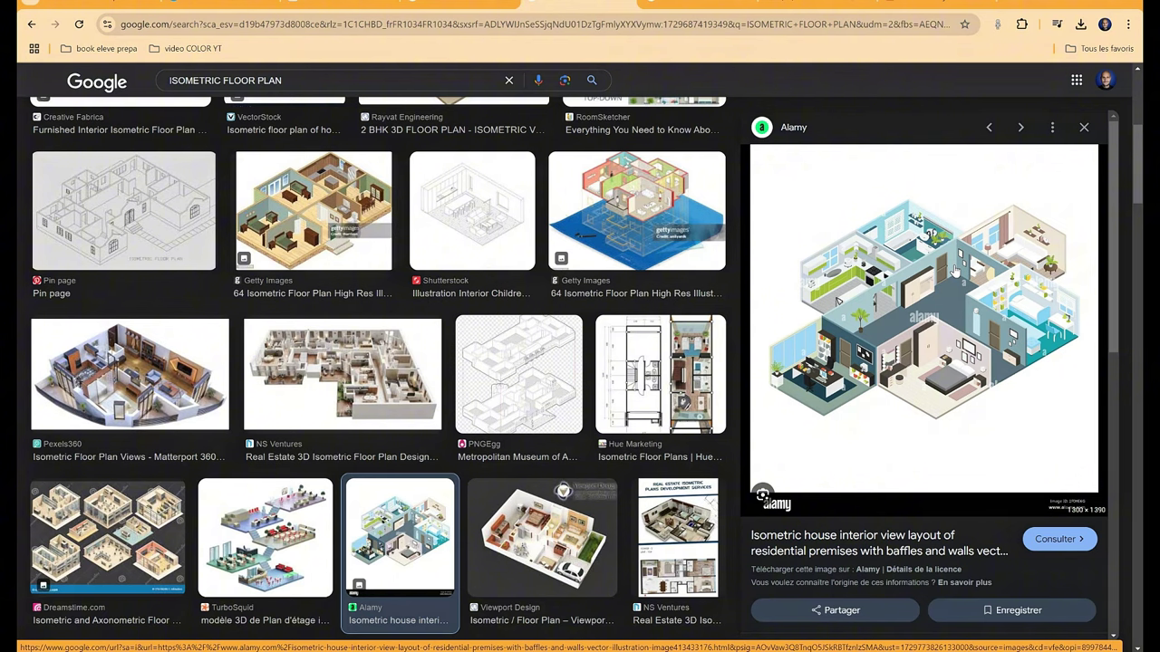
# - Minimise the browser and return to the Scène 5 isometric view by way of Scène 6
pyautogui.click(1067, 5)
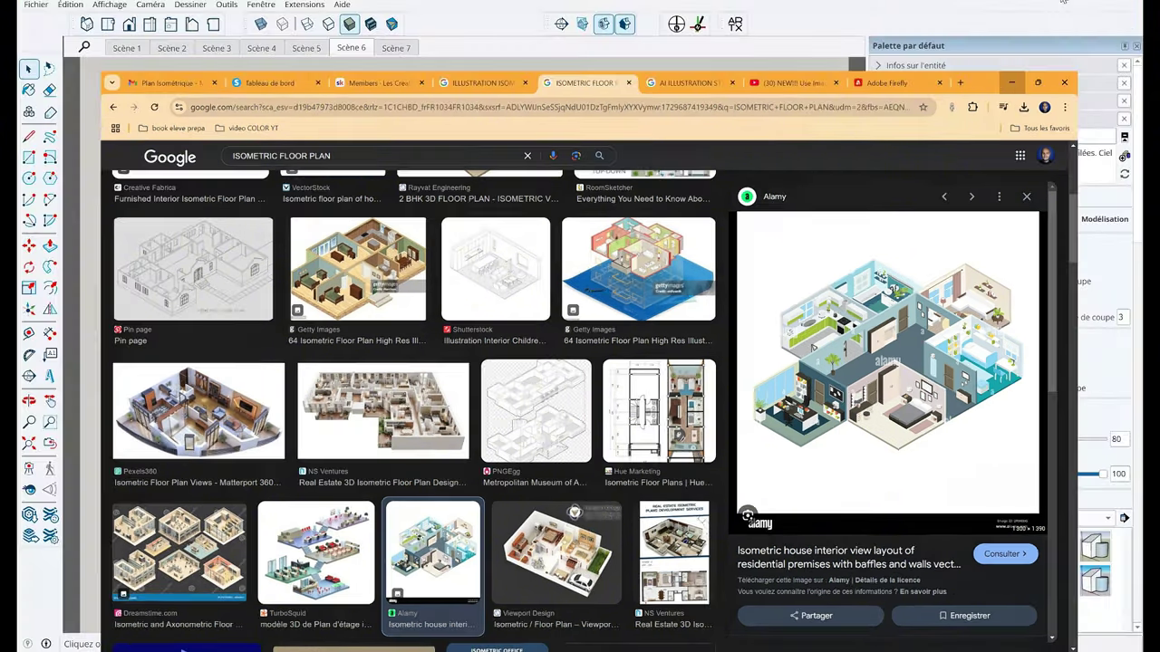
pyautogui.click(353, 50)
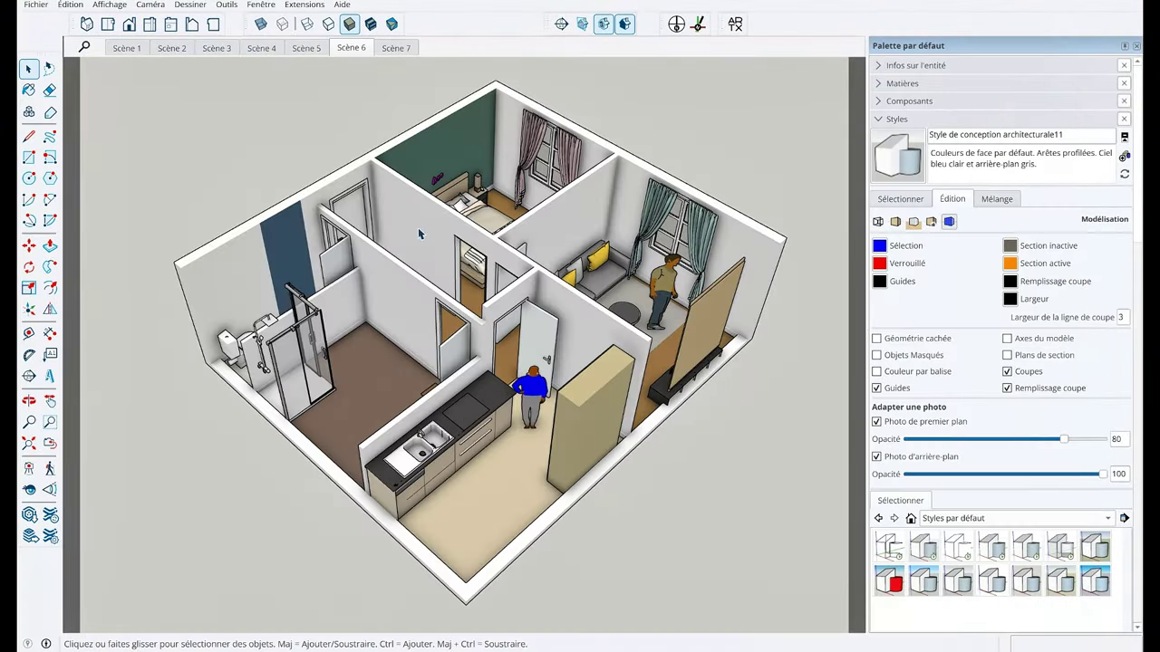
pyautogui.click(315, 52)
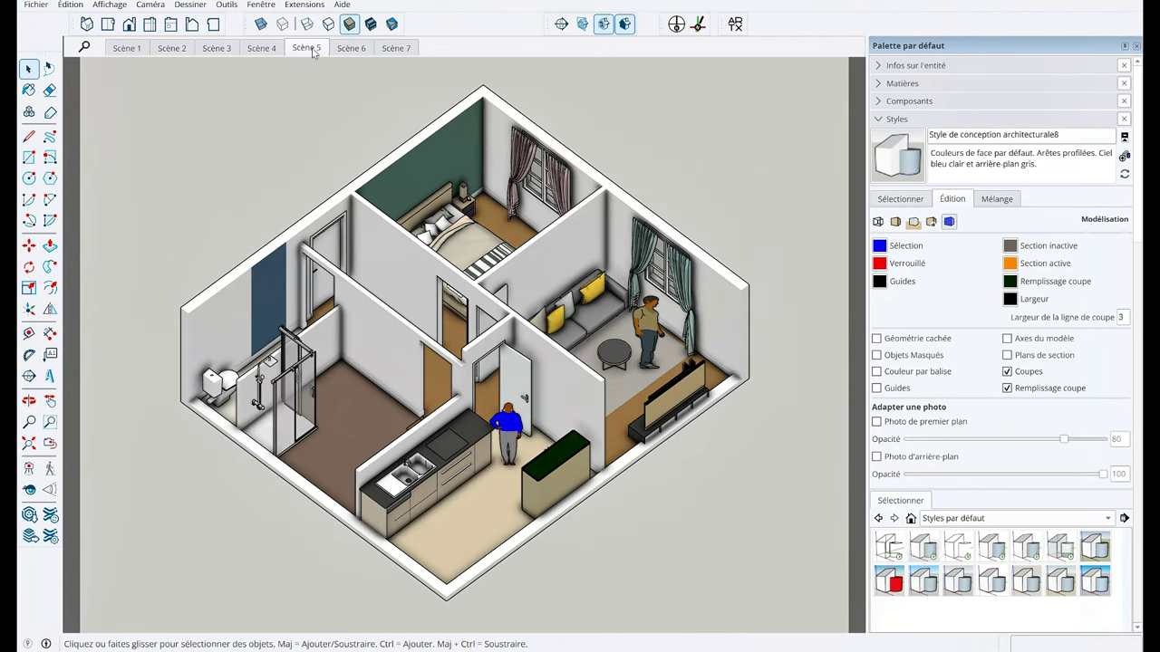
# - Apply monochrome faces, white section fill and section line width 1, then screenshot the viewport
pyautogui.click(392, 24)
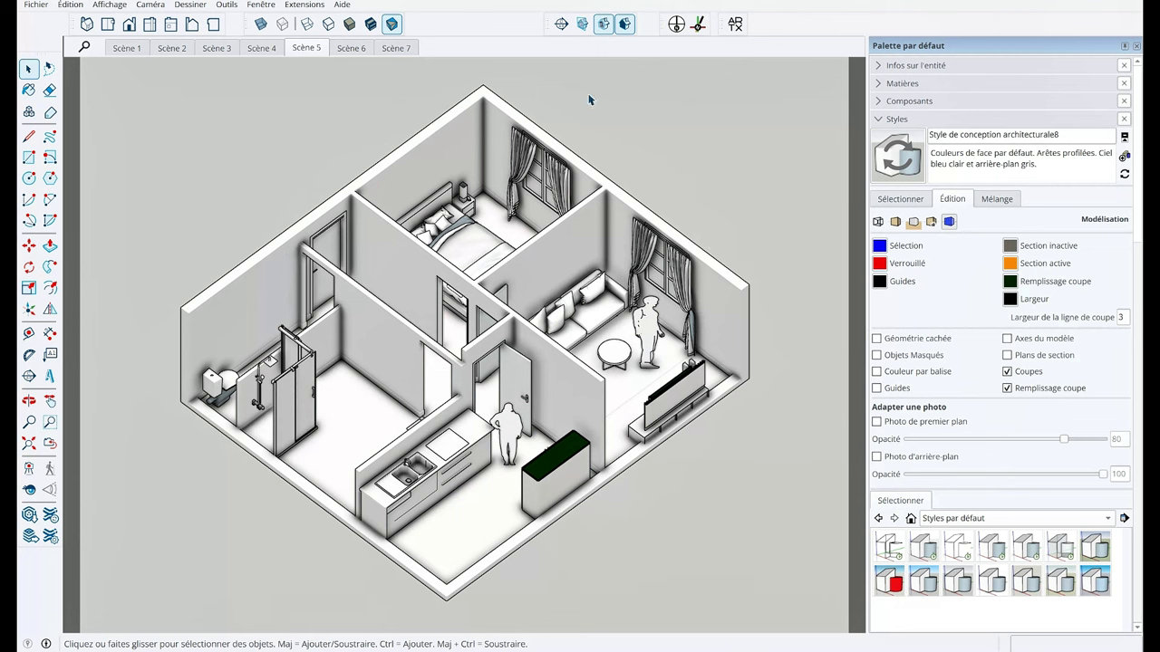
pyautogui.click(903, 124)
pyautogui.click(899, 123)
pyautogui.click(919, 201)
pyautogui.click(953, 198)
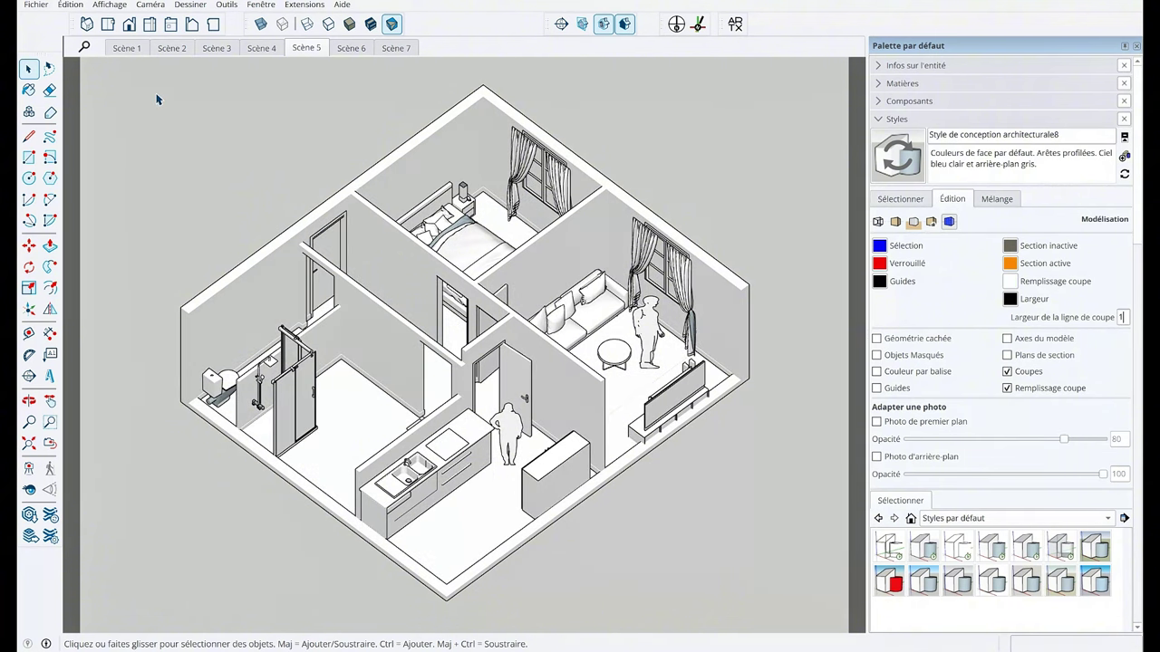
pyautogui.press('super+shift+s')
pyautogui.moveTo(79, 56); pyautogui.dragTo(840, 628)
# - From the Firefly home page, open 'Du texte à l'image' and load the stone chalet sample
pyautogui.click(659, 598)
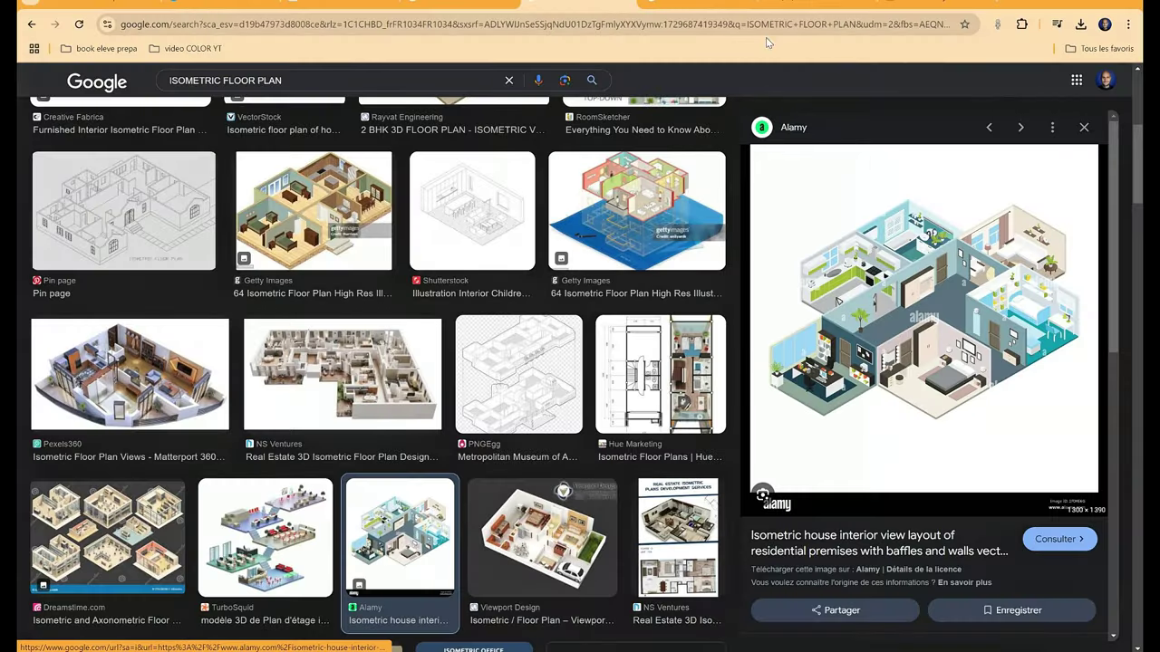
pyautogui.click(822, 2)
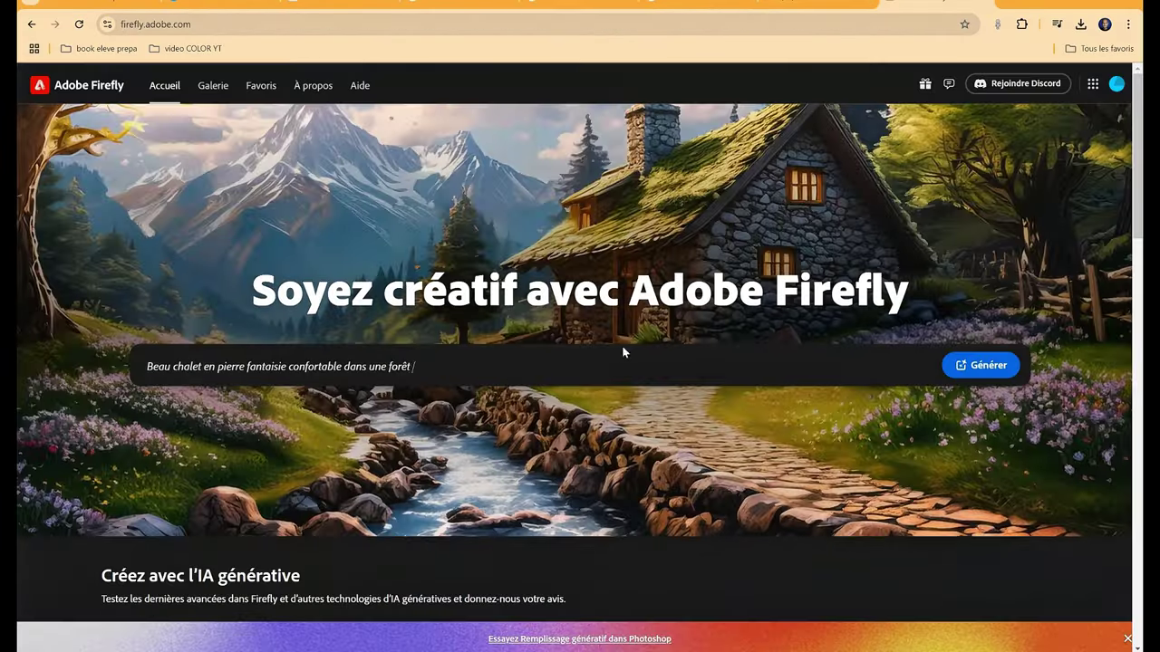
pyautogui.scroll(-3, 620, 348)
pyautogui.scroll(-3, 613, 353)
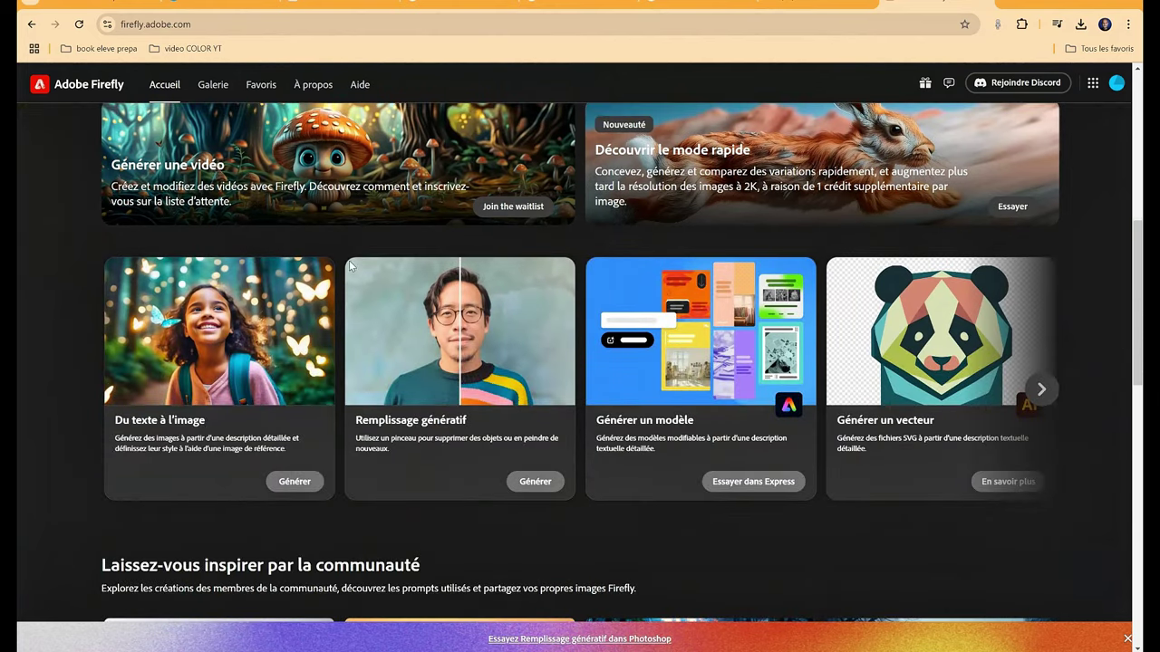
pyautogui.scroll(1, 728, 316)
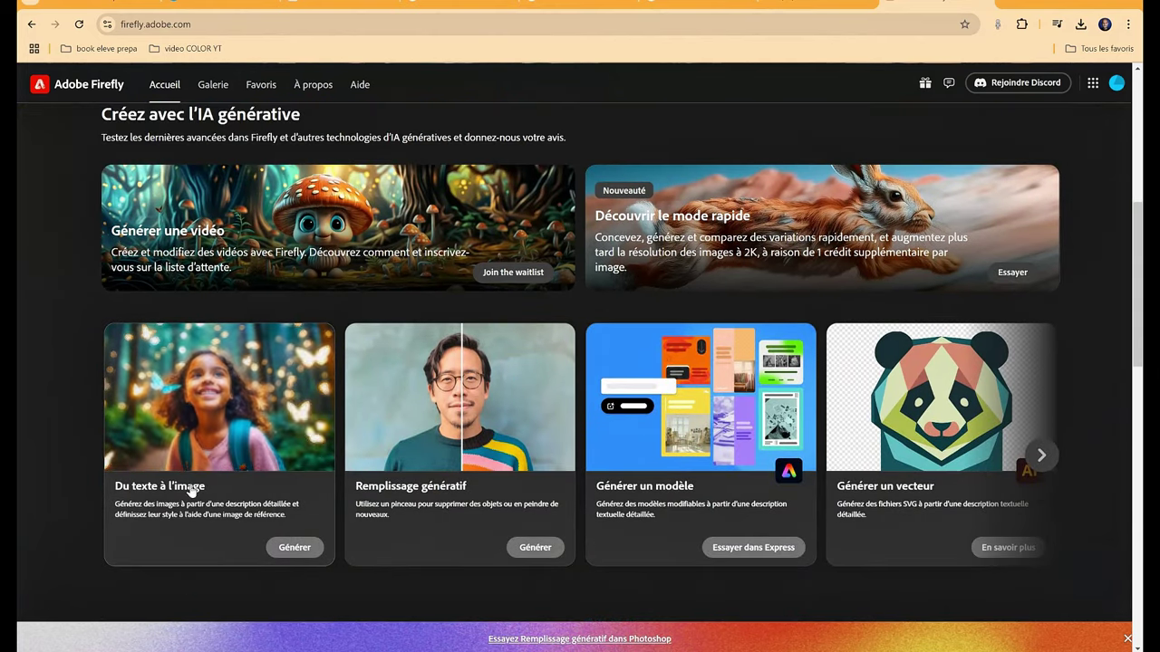
pyautogui.scroll(3, 329, 358)
pyautogui.scroll(-4, 401, 399)
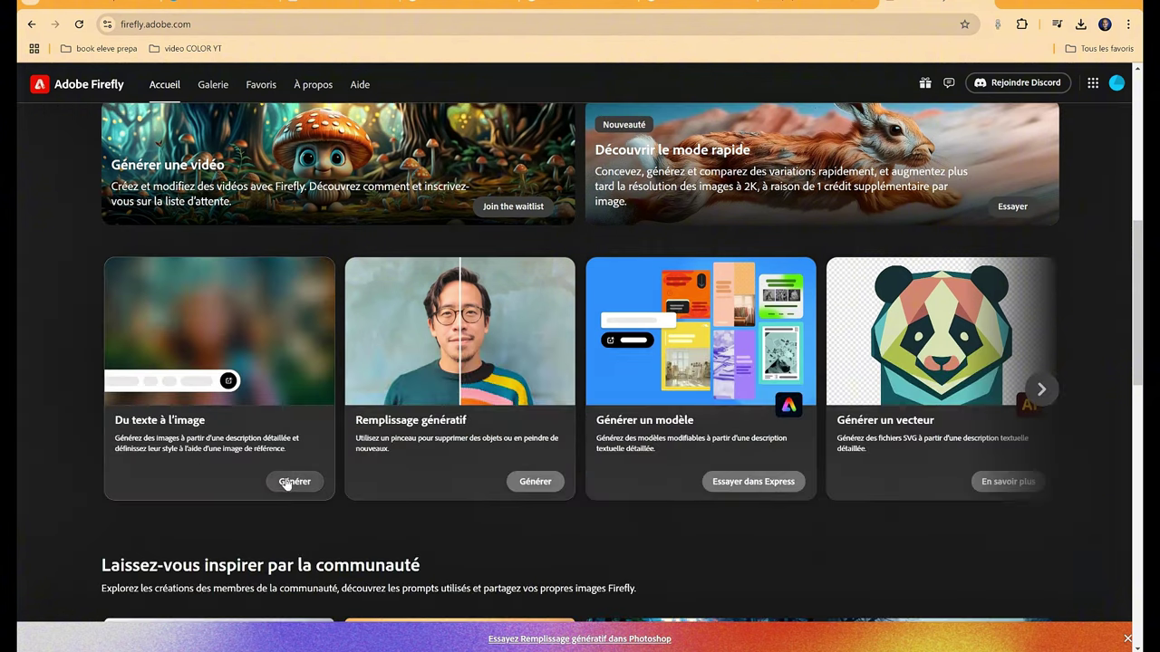
pyautogui.click(287, 481)
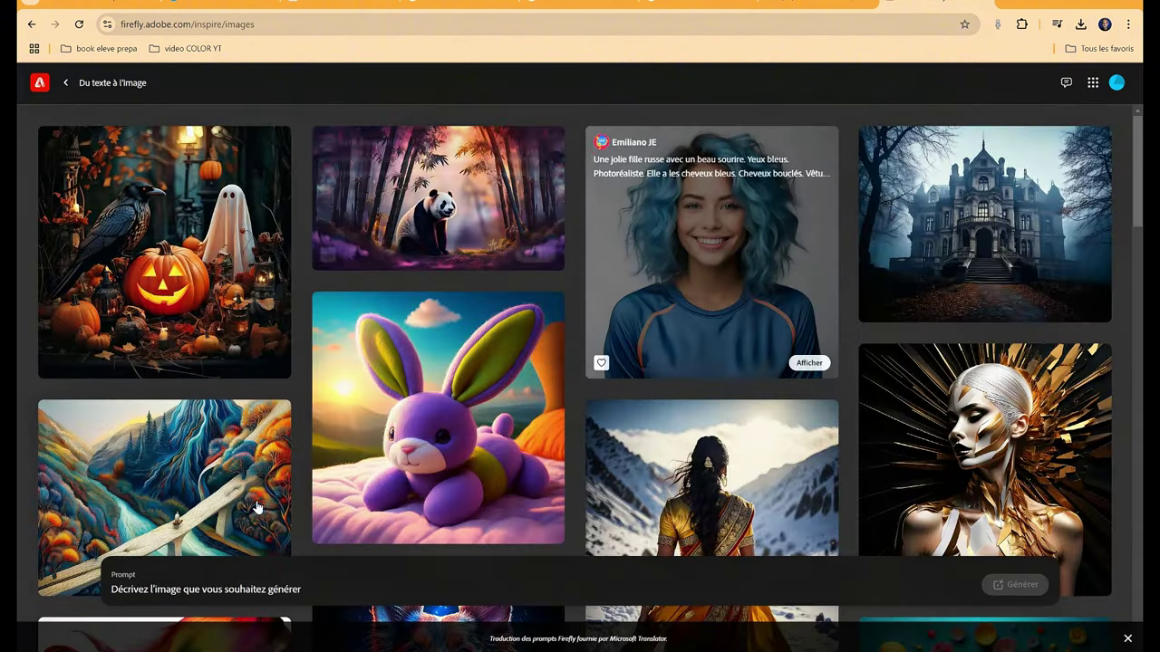
pyautogui.click(64, 84)
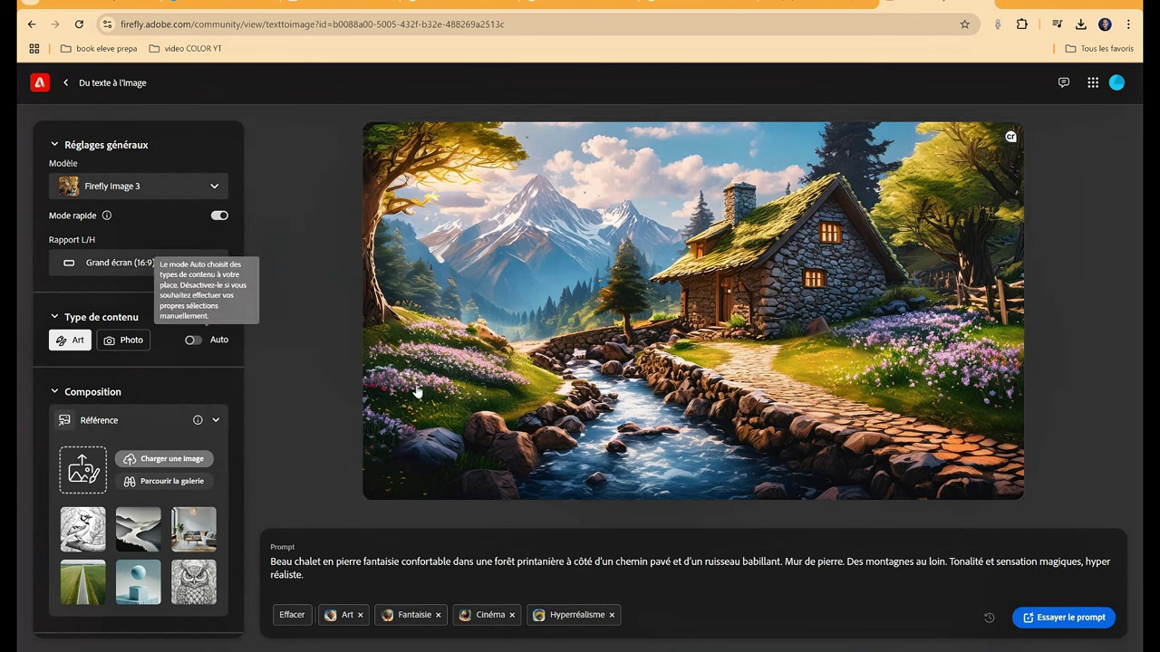
# - Replace the prompt with 'plan isometric d un appartement , style illustration' and generate
pyautogui.tripleClick(317, 575)
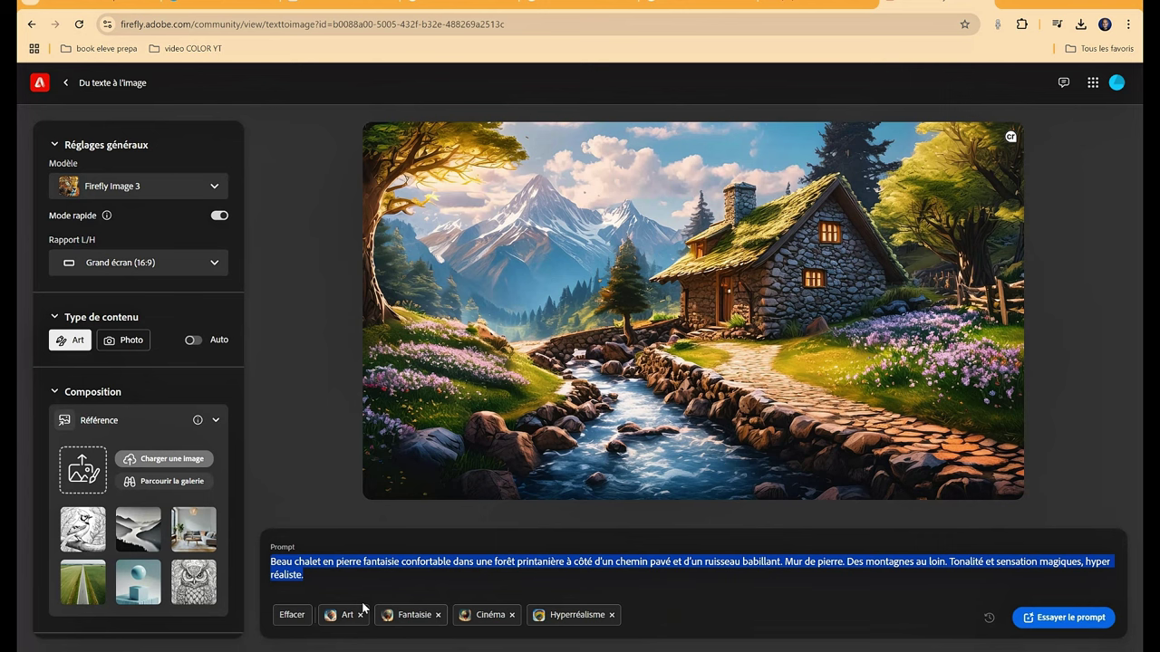
pyautogui.write('plan isometric')
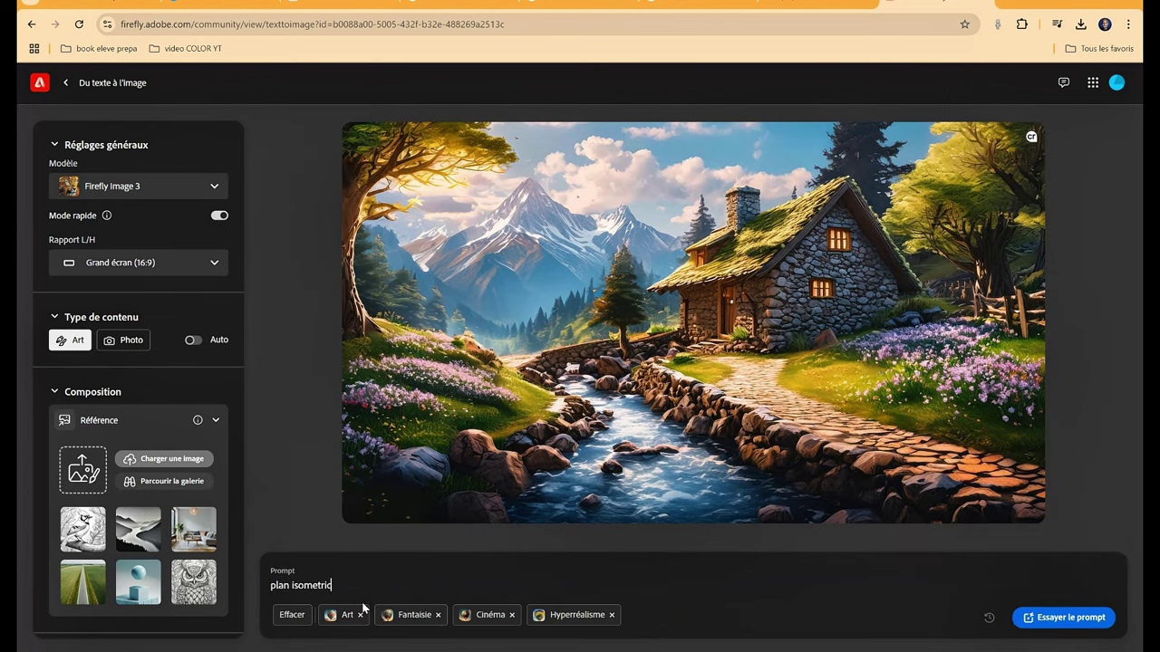
pyautogui.write(' d un appartement , style illustration')
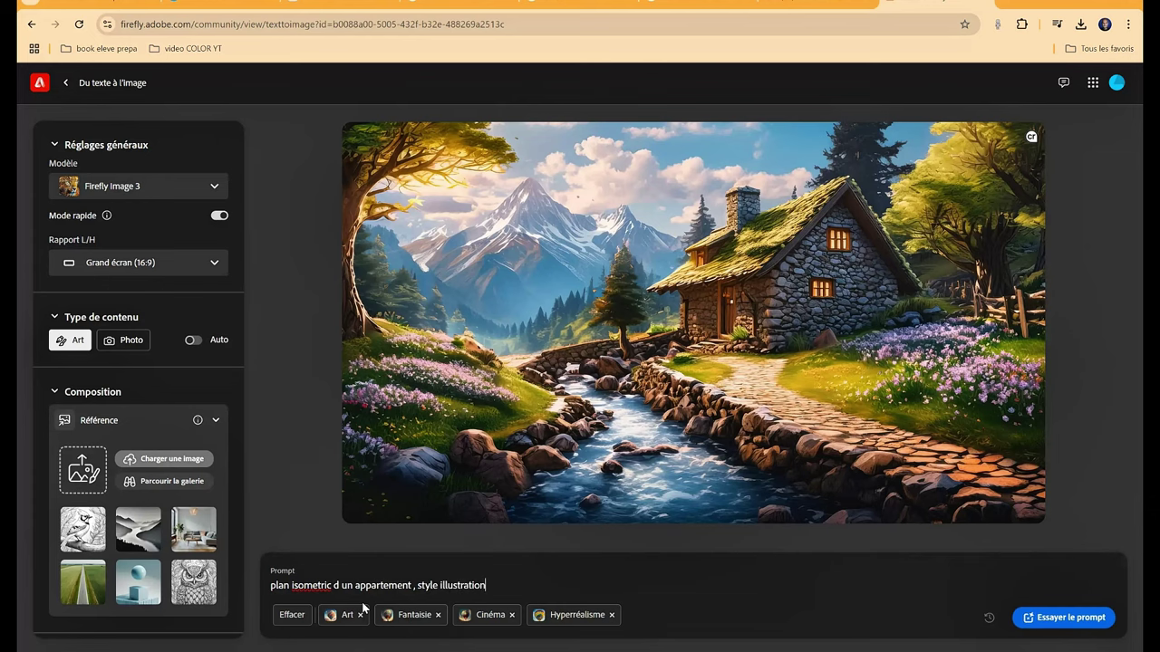
pyautogui.press('Return')
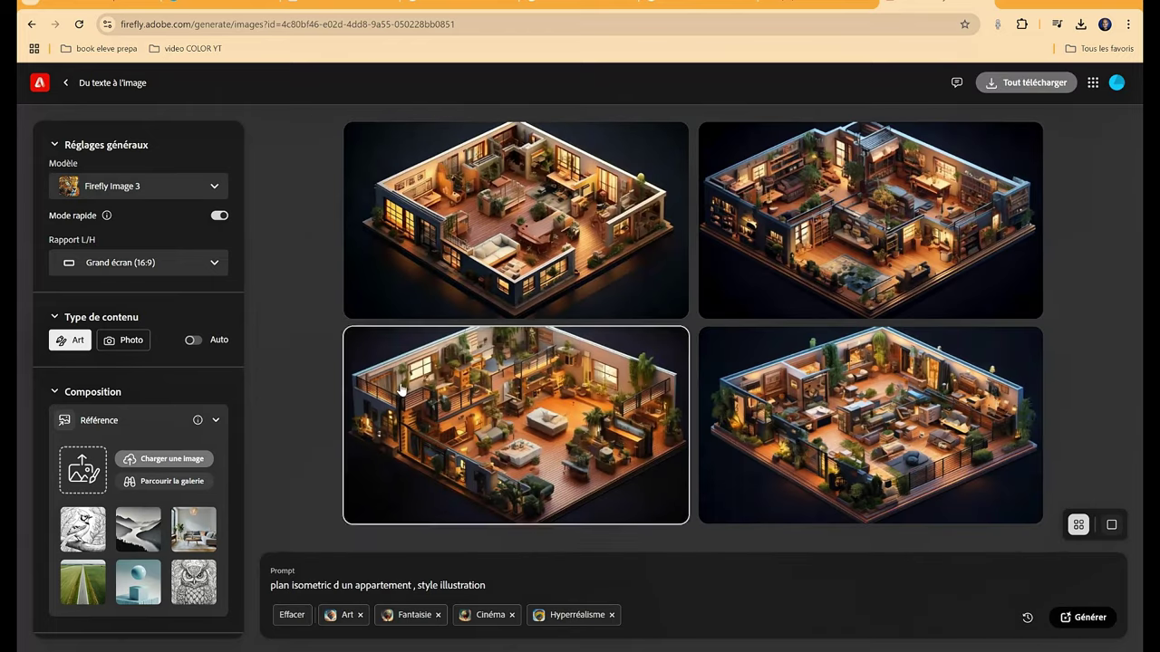
# - Use the thumbs-up image as a style reference and regenerate the apartments
pyautogui.scroll(-3, 138, 339)
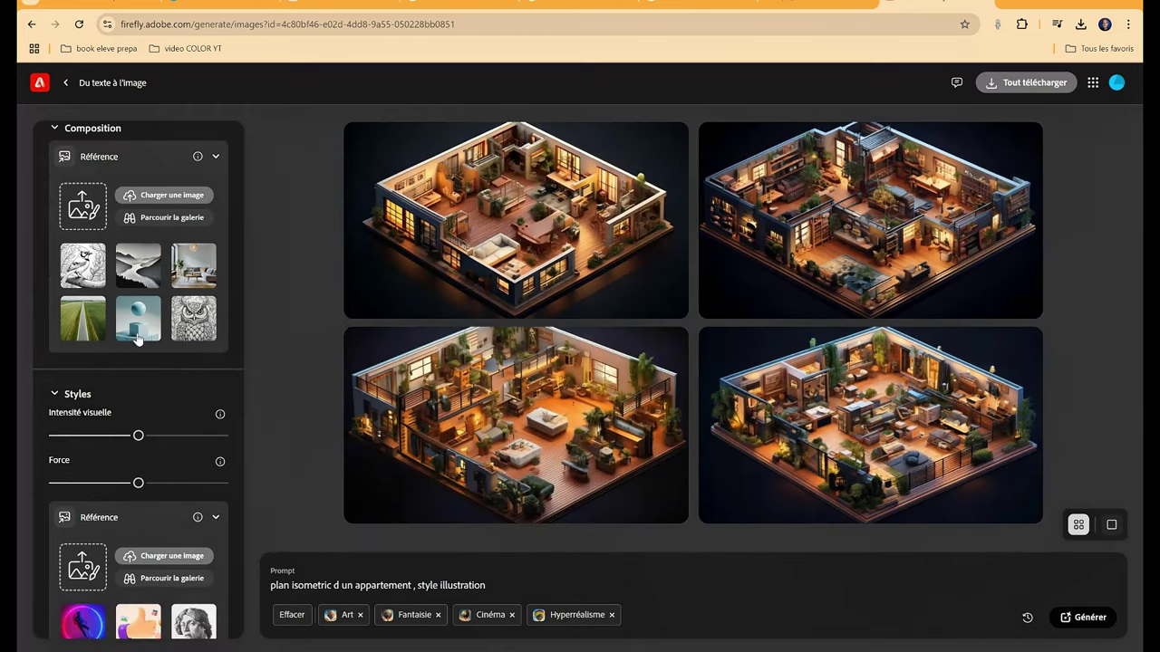
pyautogui.scroll(-2, 90, 272)
pyautogui.scroll(-2, 127, 345)
pyautogui.click(143, 370)
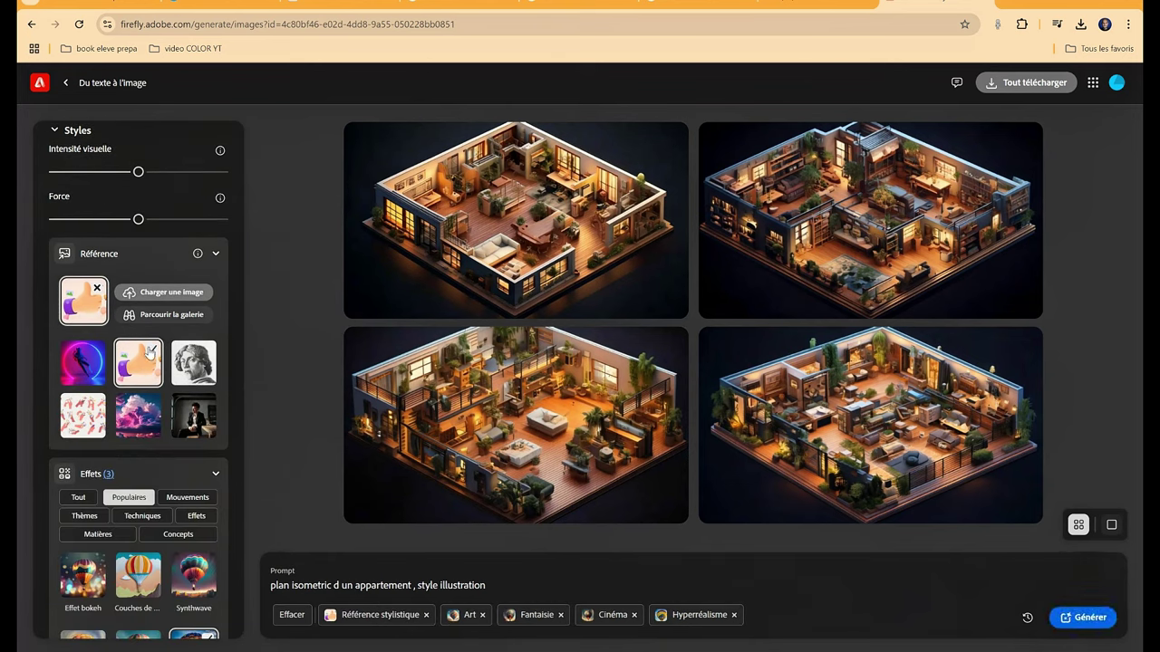
pyautogui.click(168, 314)
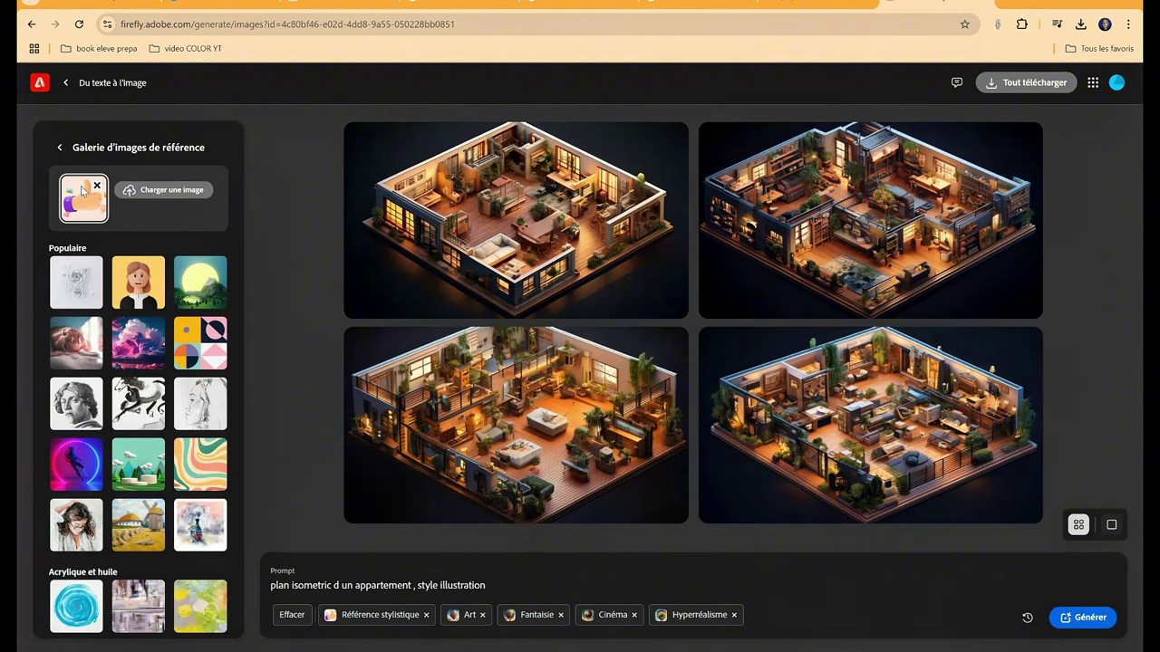
pyautogui.click(1091, 619)
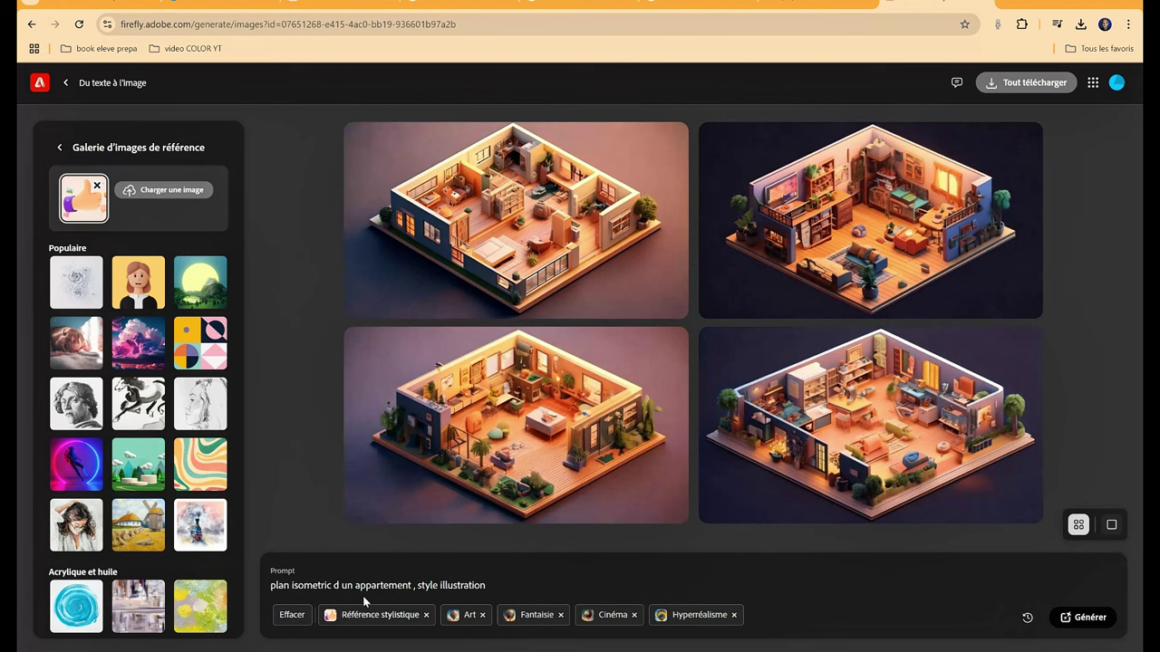
# - Remove the Art, Fantaisie, Cinéma and Hyperréalisme style tags and generate again
pyautogui.moveTo(487, 586); pyautogui.dragTo(263, 587)
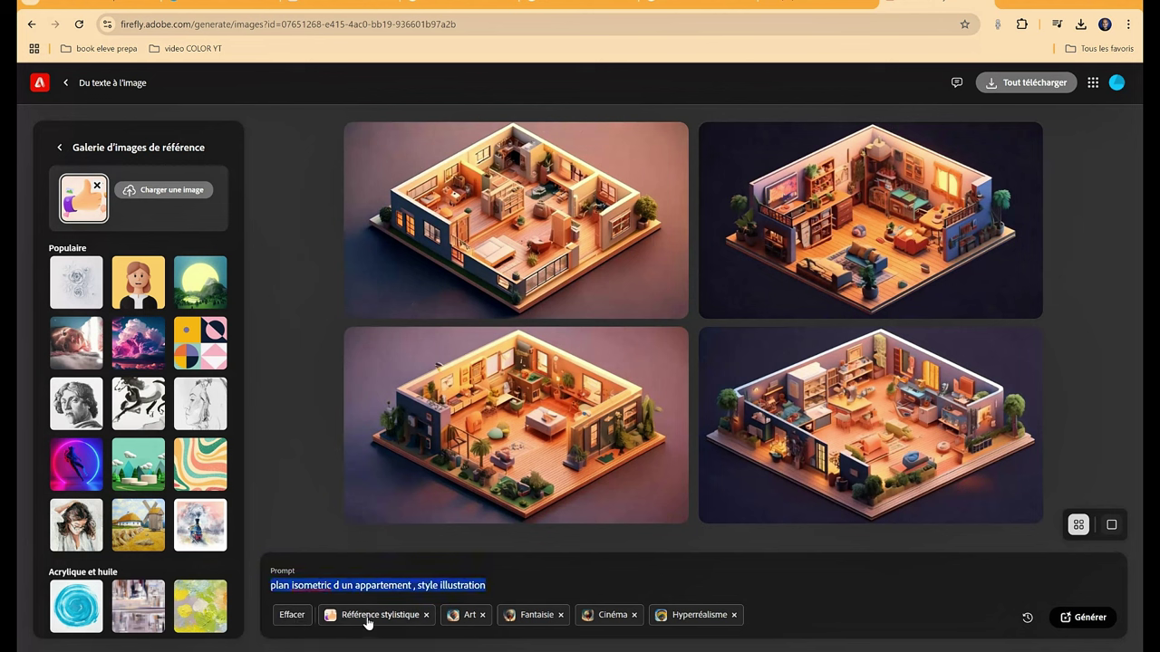
pyautogui.moveTo(415, 617)
pyautogui.click(483, 616)
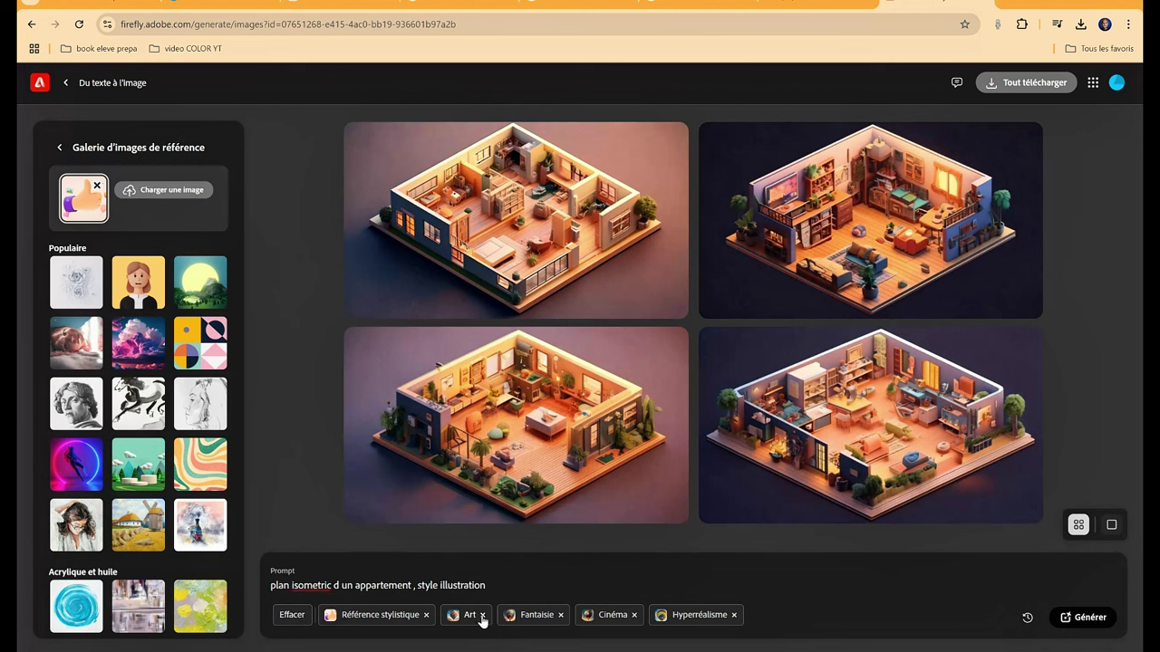
pyautogui.click(504, 616)
pyautogui.click(500, 616)
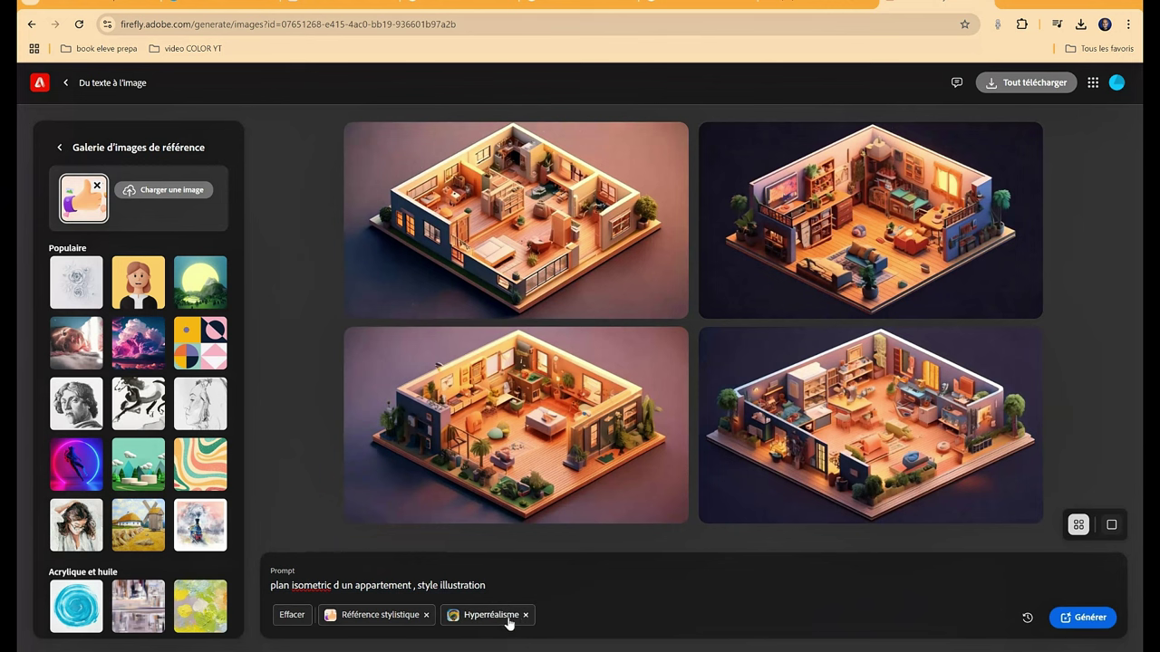
pyautogui.click(524, 617)
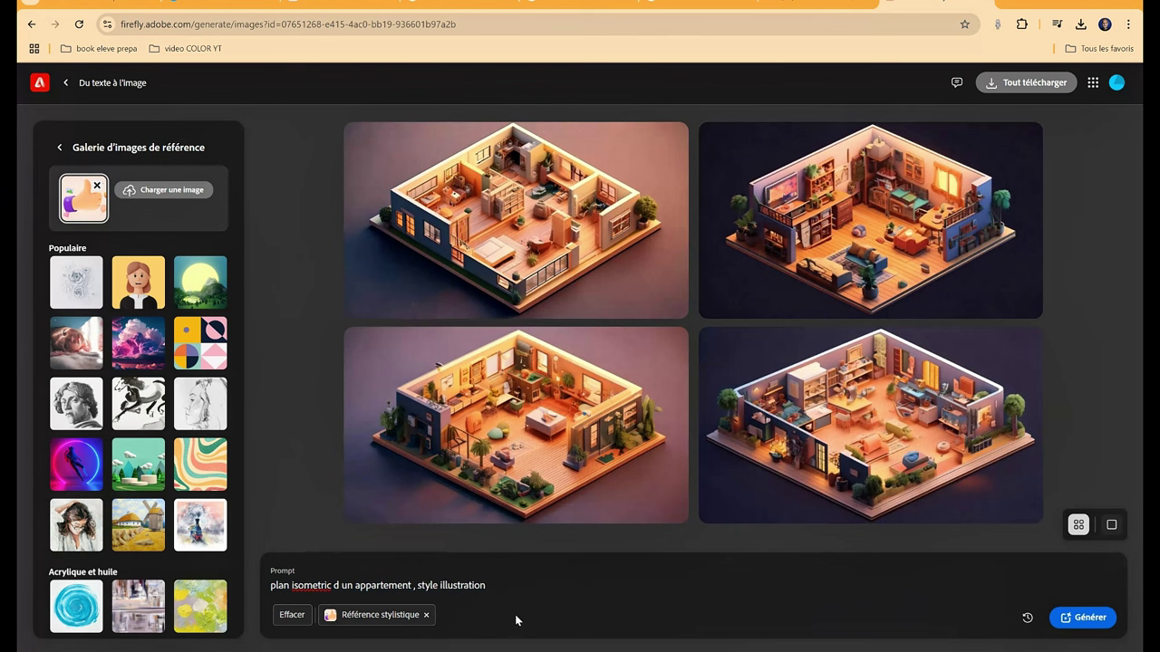
pyautogui.click(1091, 619)
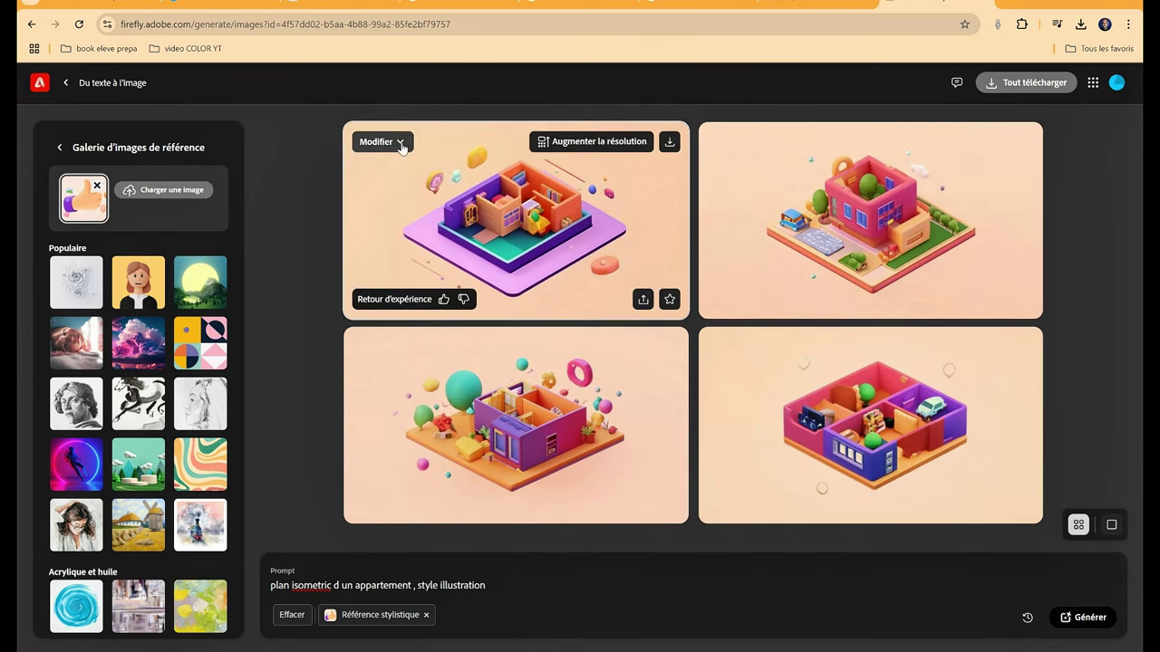
# - Set the first purple isometric result as the style reference, replacing the thumbs-up image
pyautogui.click(399, 142)
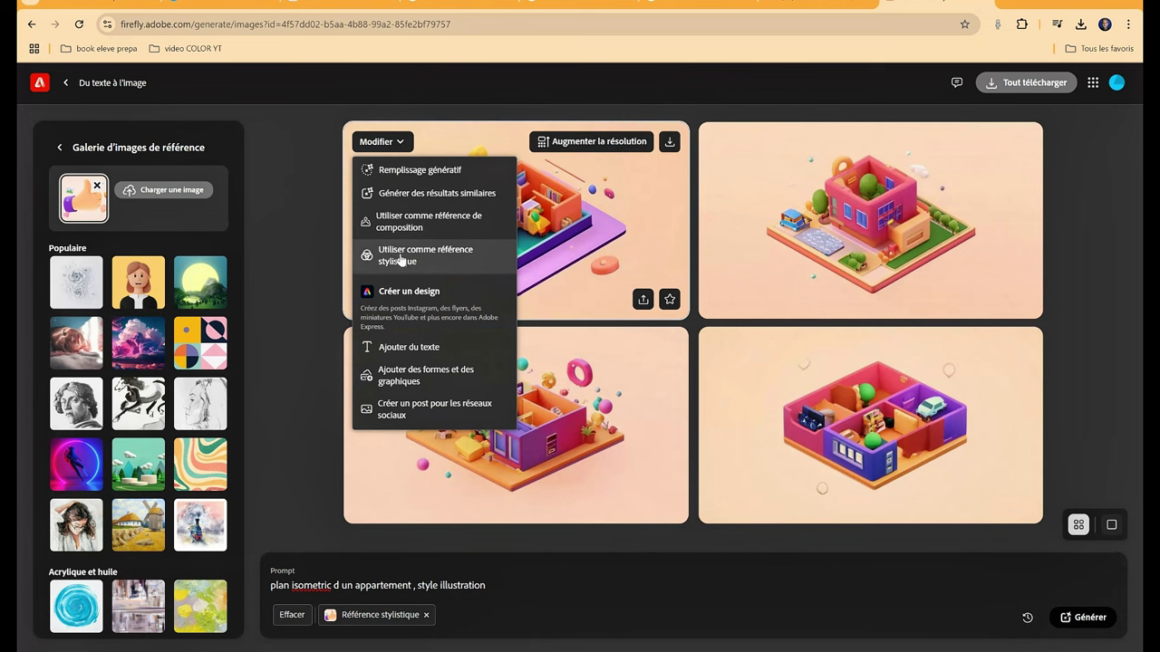
pyautogui.click(400, 260)
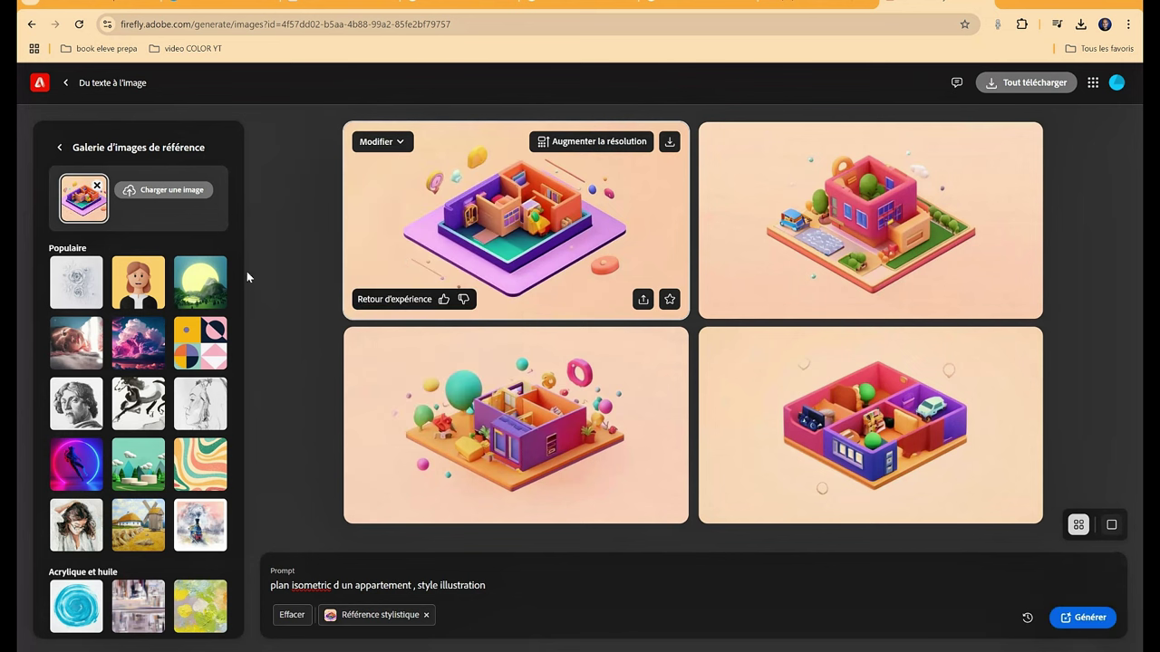
pyautogui.click(60, 147)
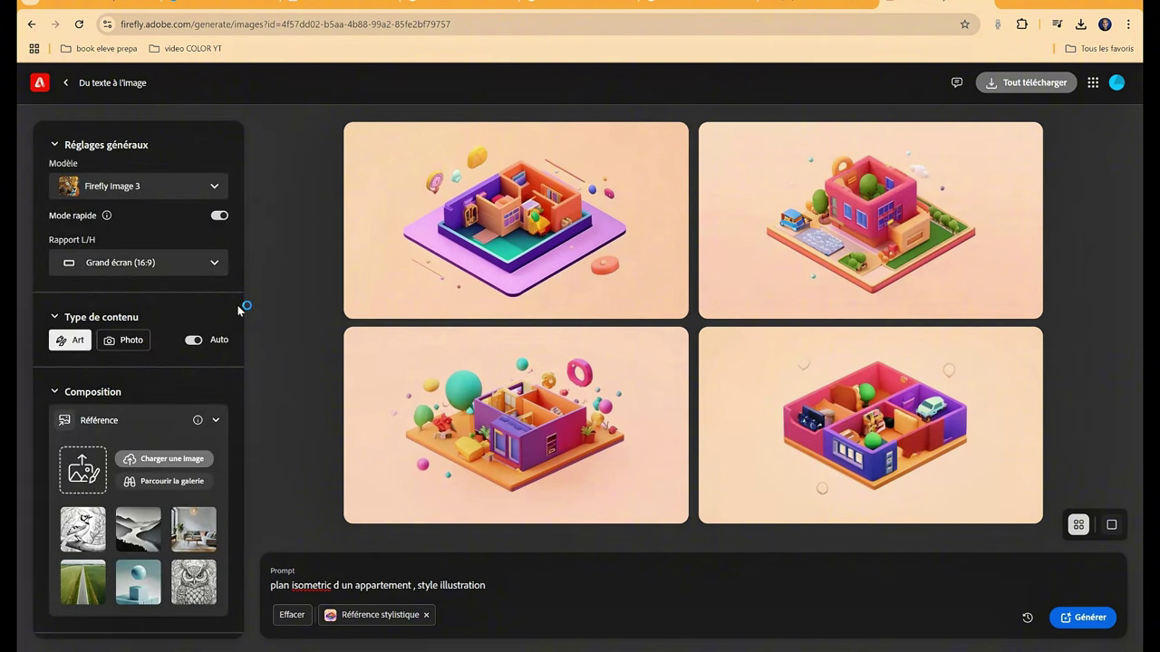
# - Load COM/blanc.png as a full-strength composition reference, generate, and enlarge the first result
pyautogui.moveTo(507, 260)
pyautogui.click(161, 461)
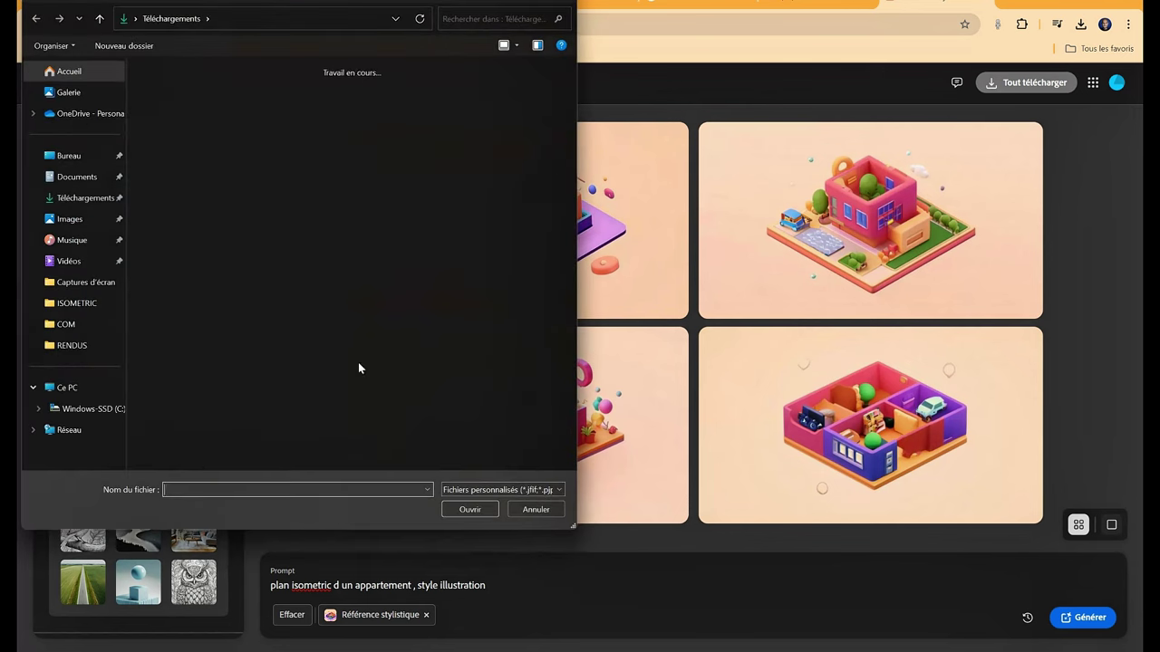
pyautogui.click(172, 100)
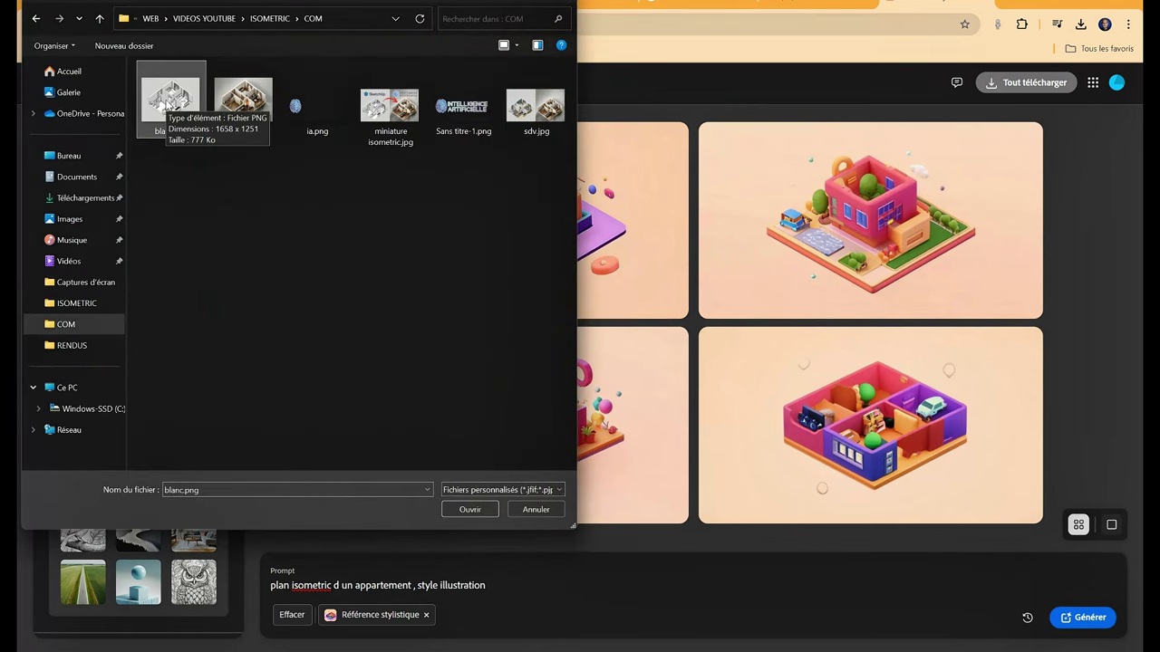
pyautogui.click(469, 509)
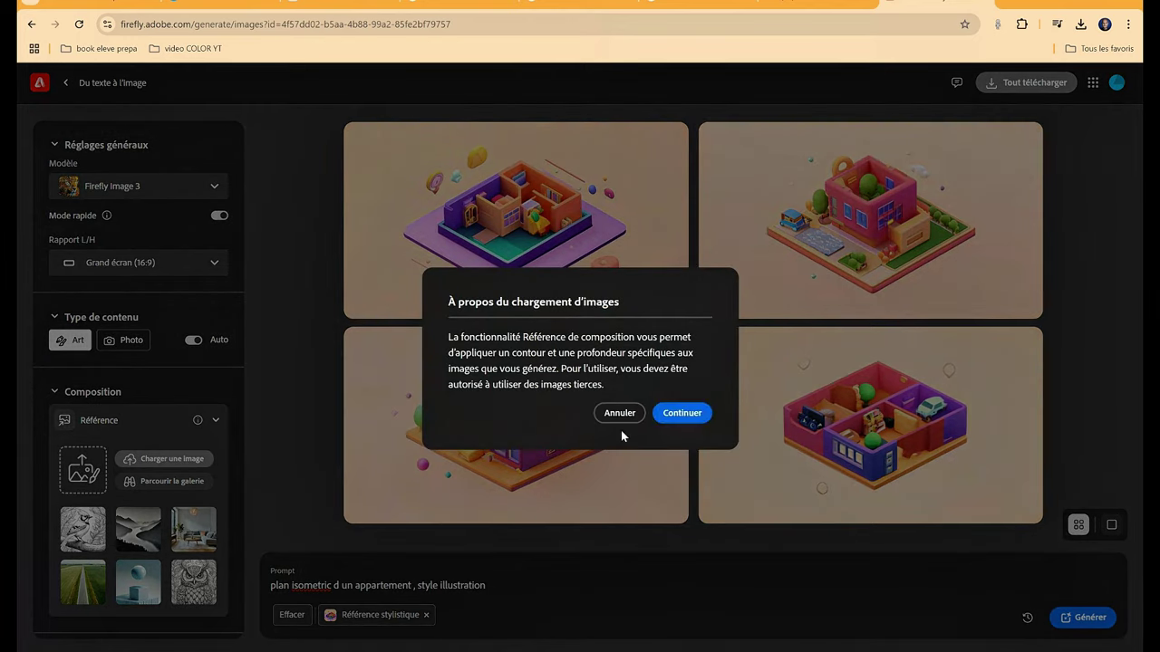
pyautogui.click(679, 414)
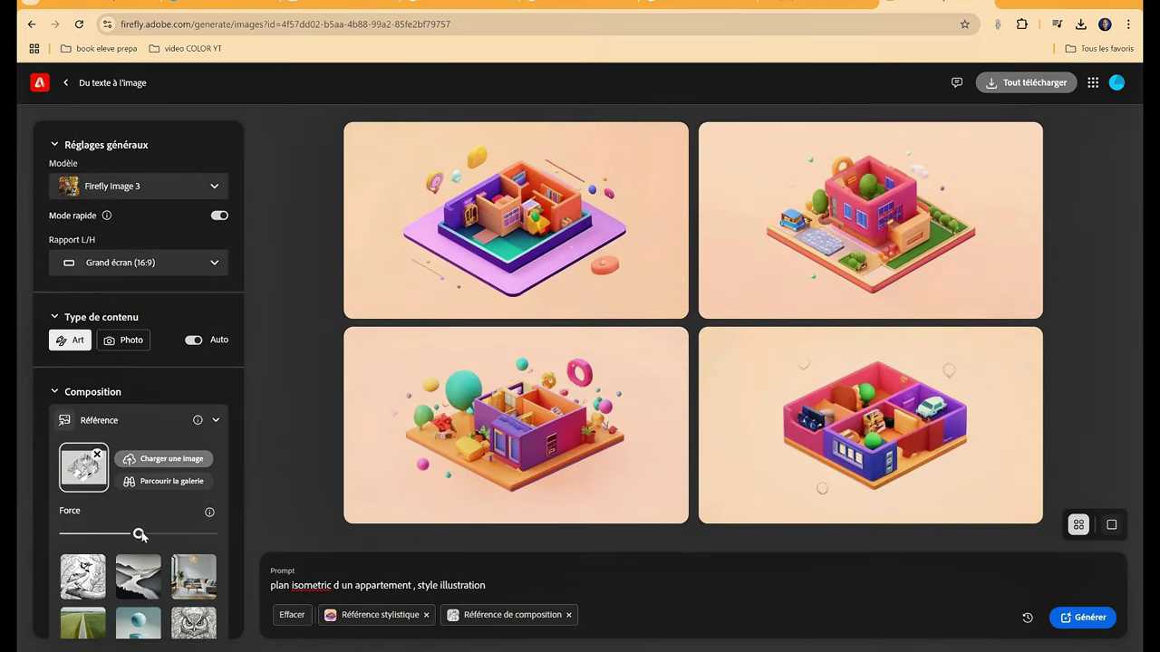
pyautogui.moveTo(139, 535); pyautogui.dragTo(212, 533)
pyautogui.click(1092, 617)
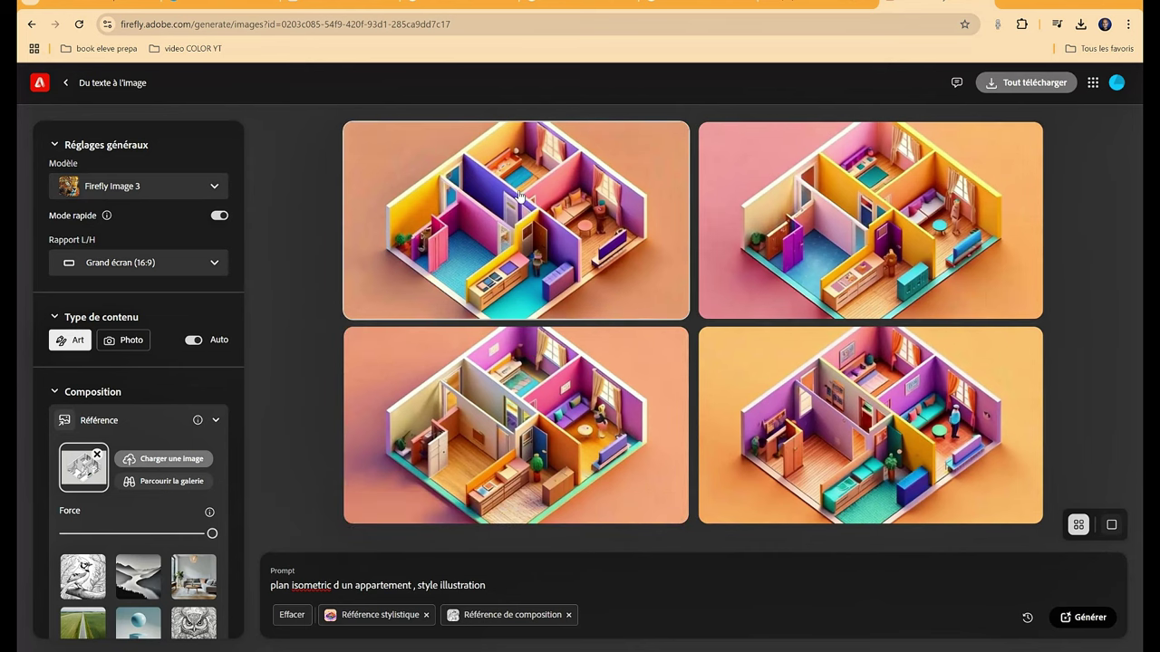
pyautogui.click(532, 232)
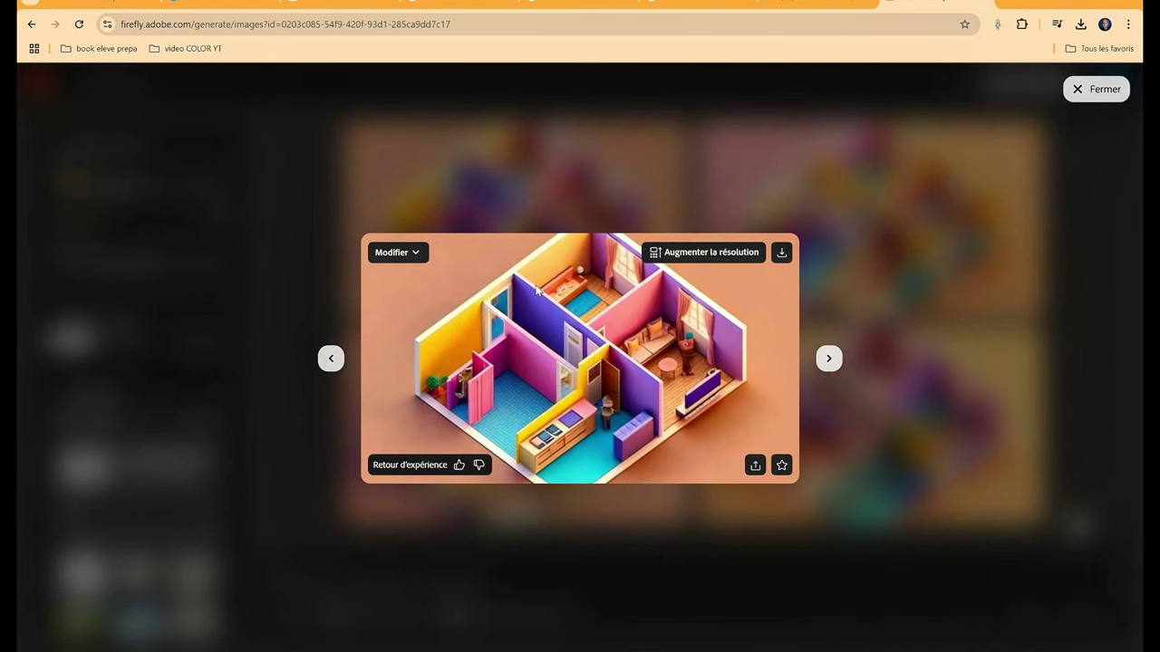
# - Change the aspect ratio to Paysage (4:3) and generate four new apartment illustrations
pyautogui.click(905, 250)
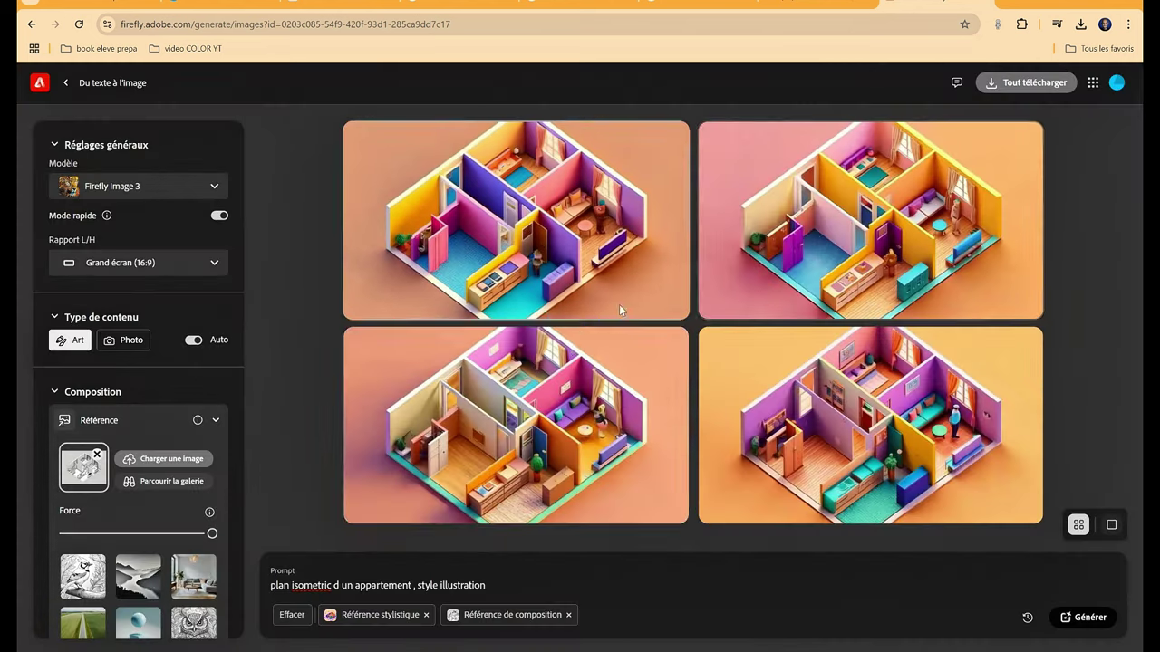
pyautogui.scroll(-4, 109, 453)
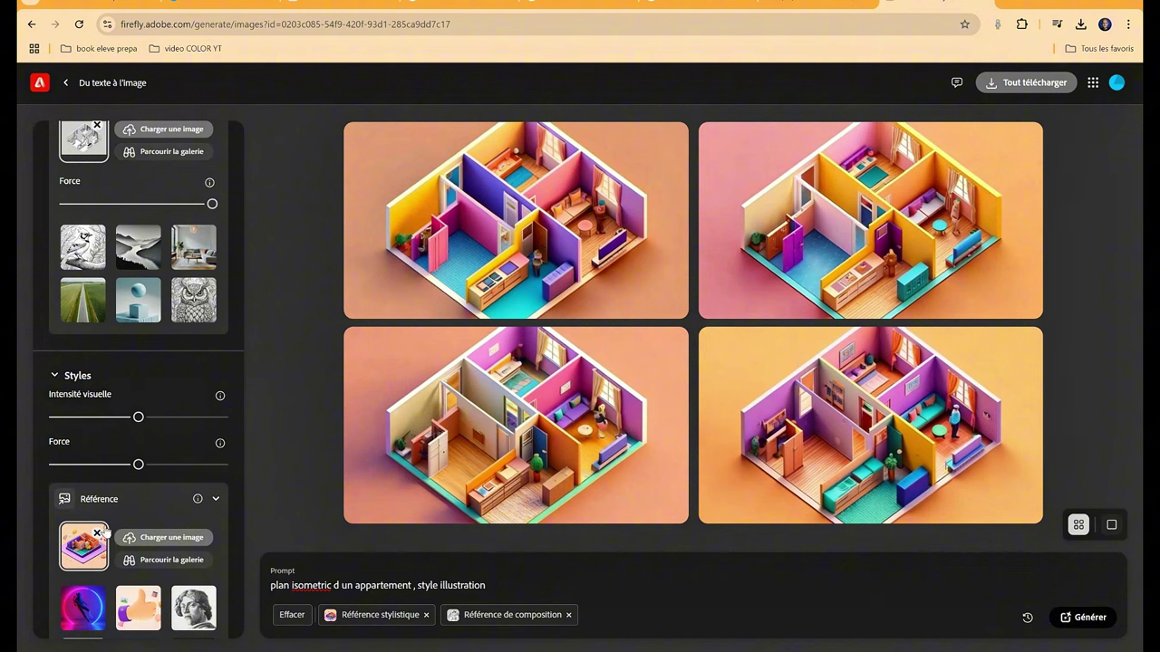
pyautogui.scroll(4, 207, 294)
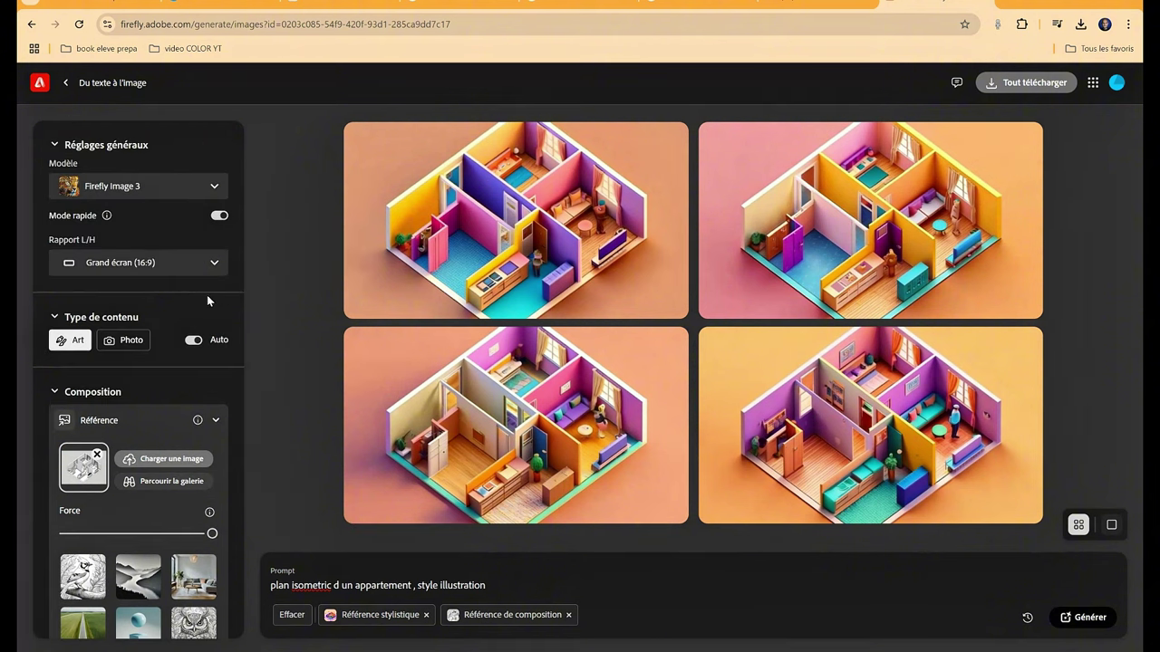
pyautogui.click(133, 268)
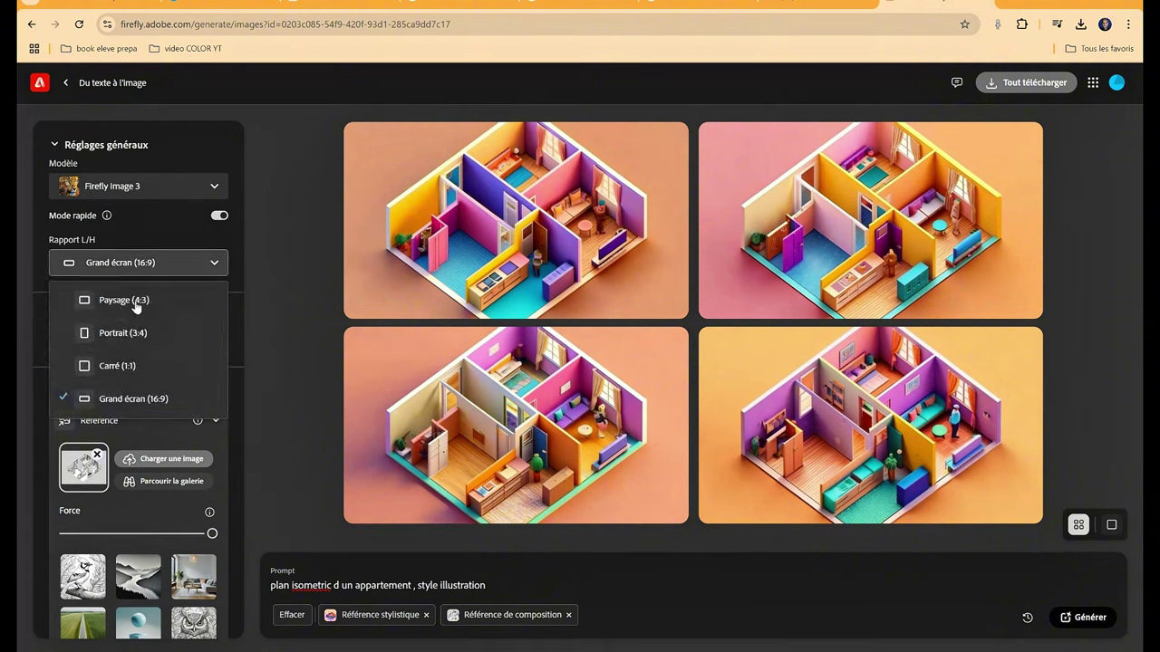
pyautogui.click(136, 302)
pyautogui.click(1077, 620)
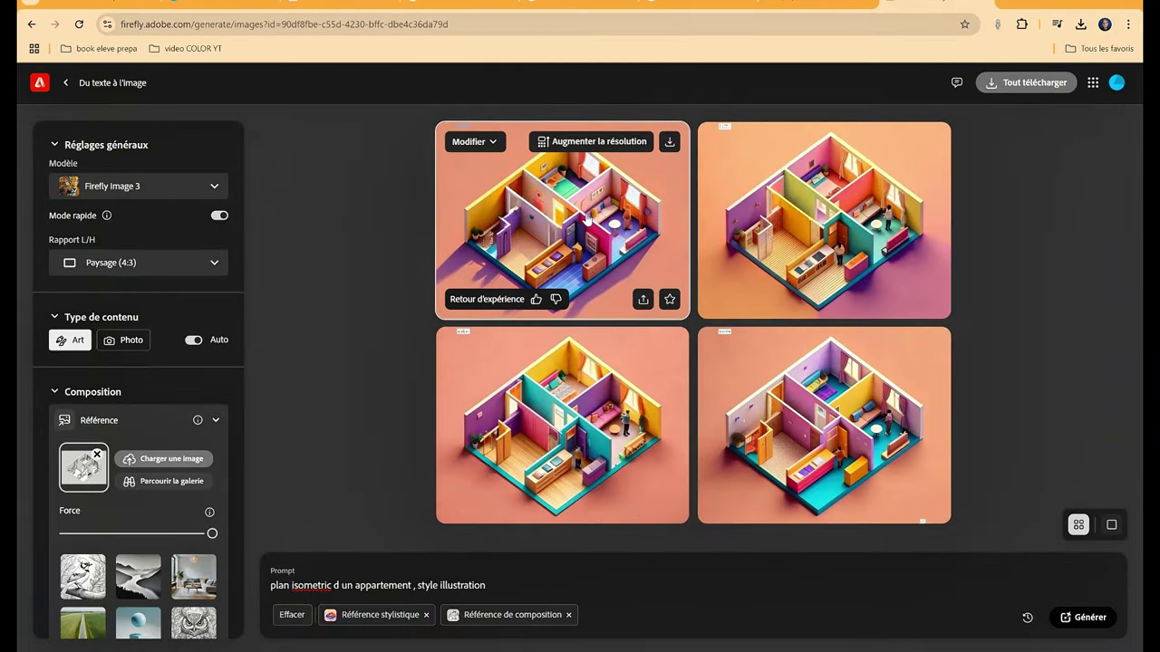
# - Upscale the first apartment image to 2304 x 1792 and inspect it in Windows Photos
pyautogui.click(569, 153)
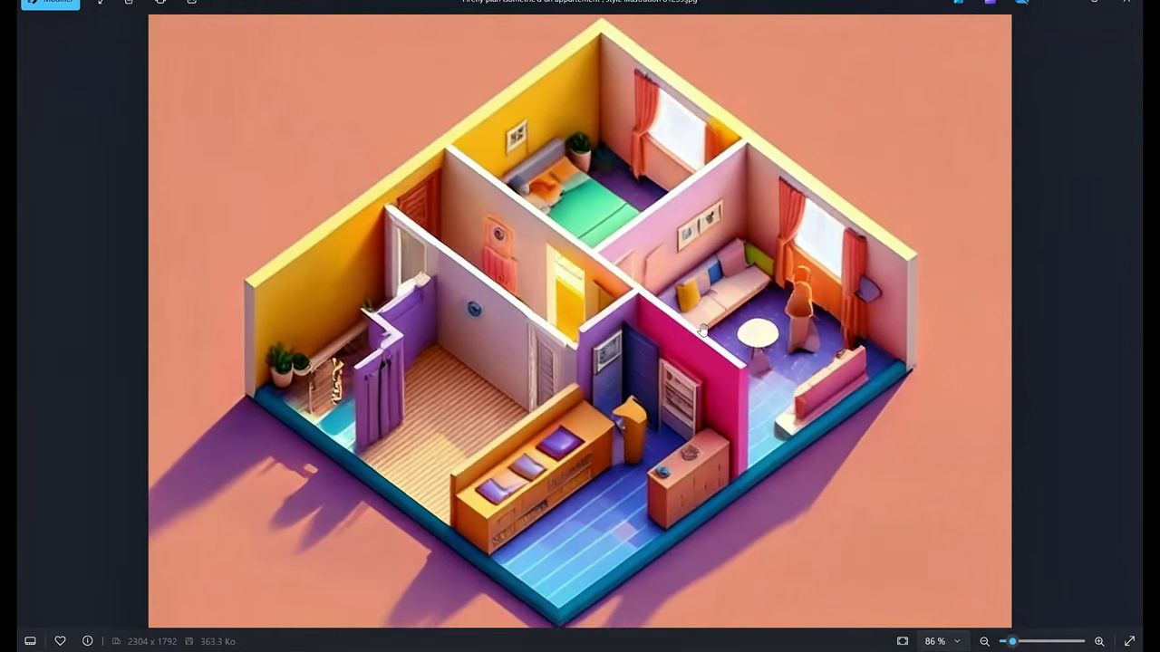
pyautogui.scroll(-1, 522, 521)
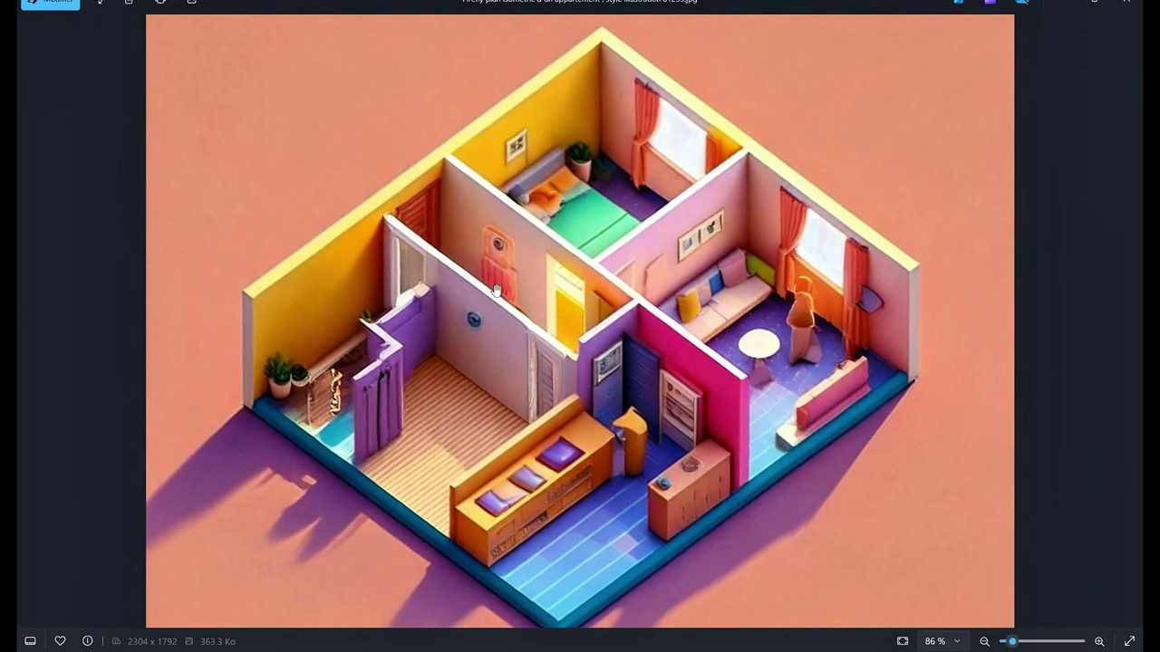
pyautogui.scroll(-1, 521, 304)
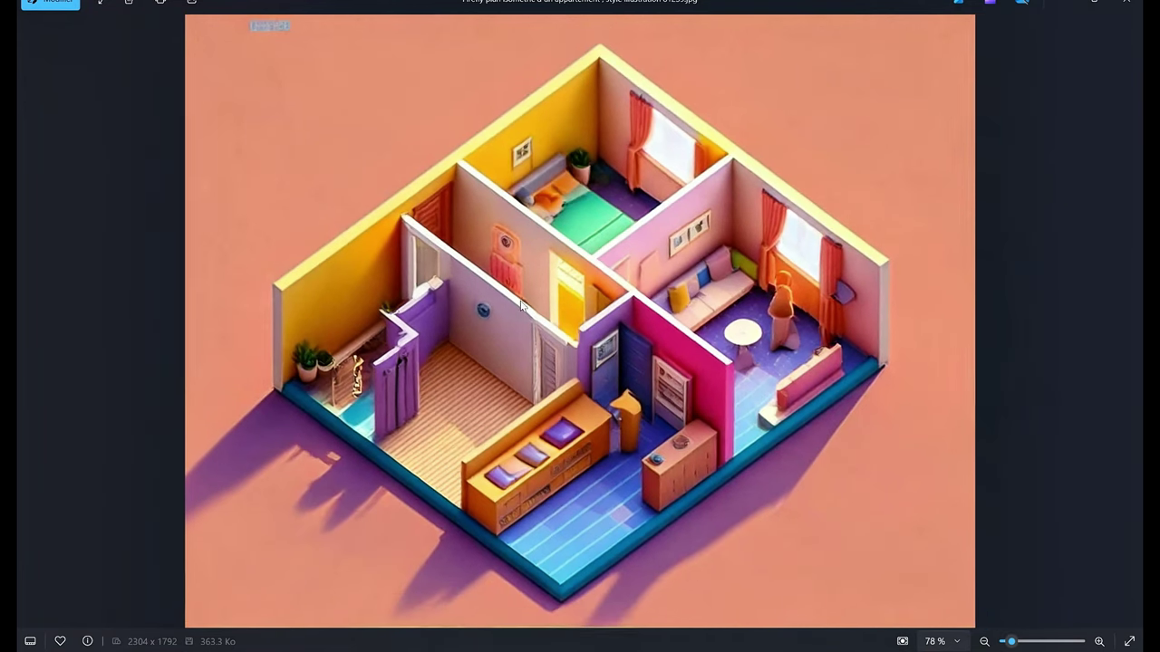
pyautogui.click(1127, 8)
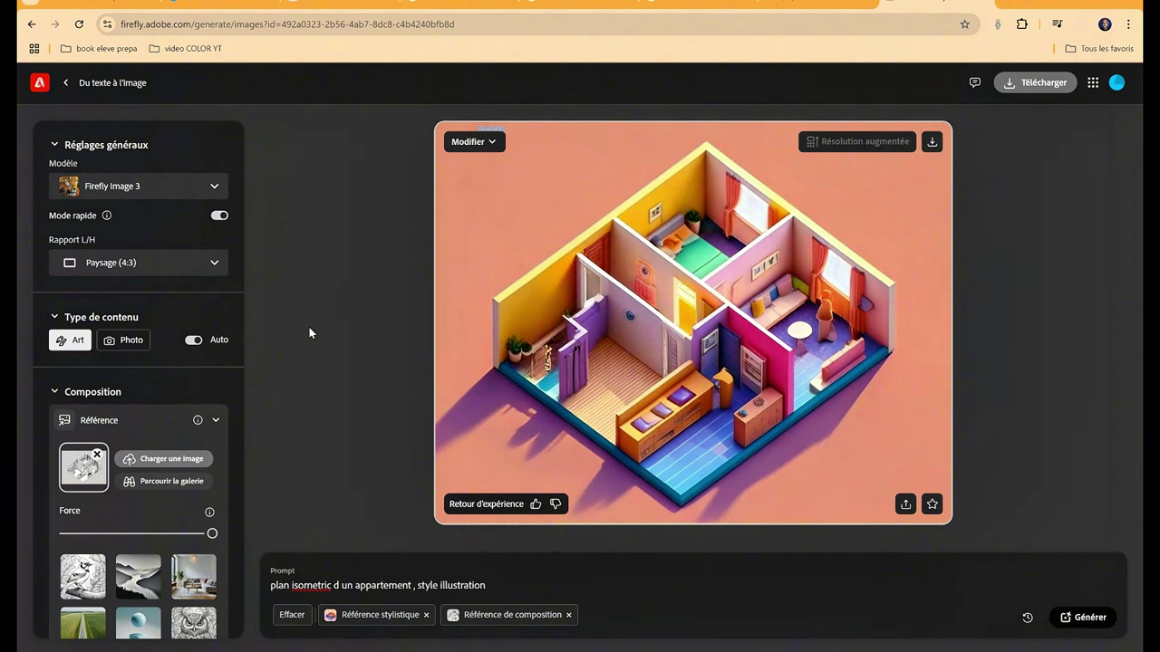
# - Remove both references and choose the pop-art Happy Birthday gallery image as the style reference
pyautogui.click(97, 455)
pyautogui.scroll(-5, 136, 426)
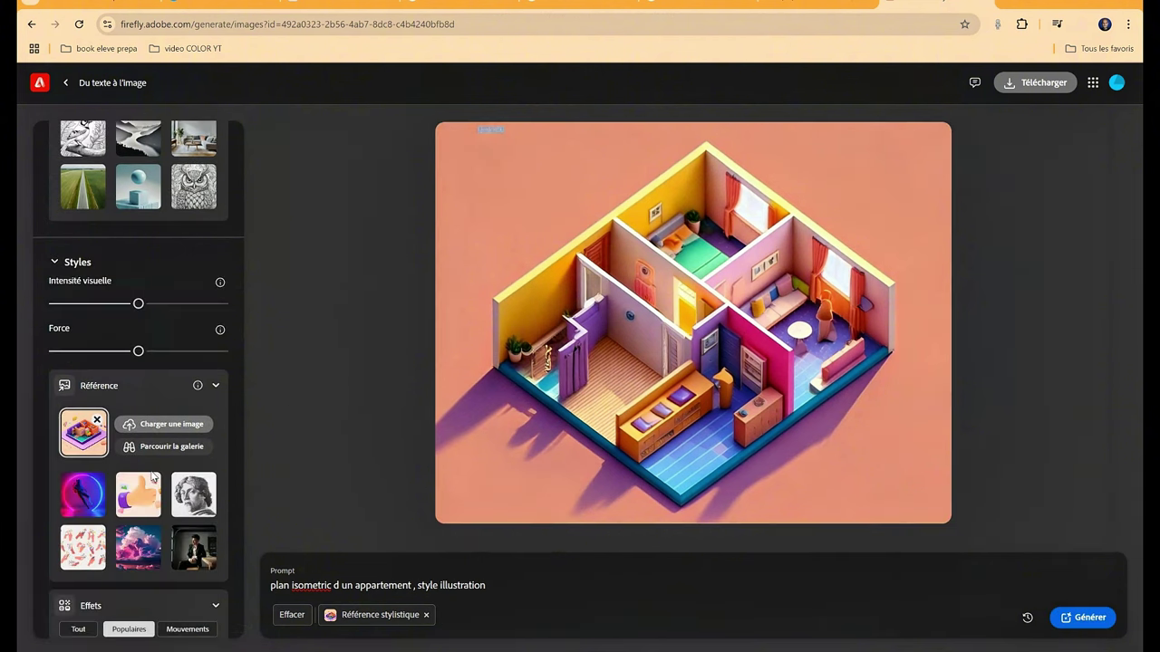
pyautogui.click(97, 354)
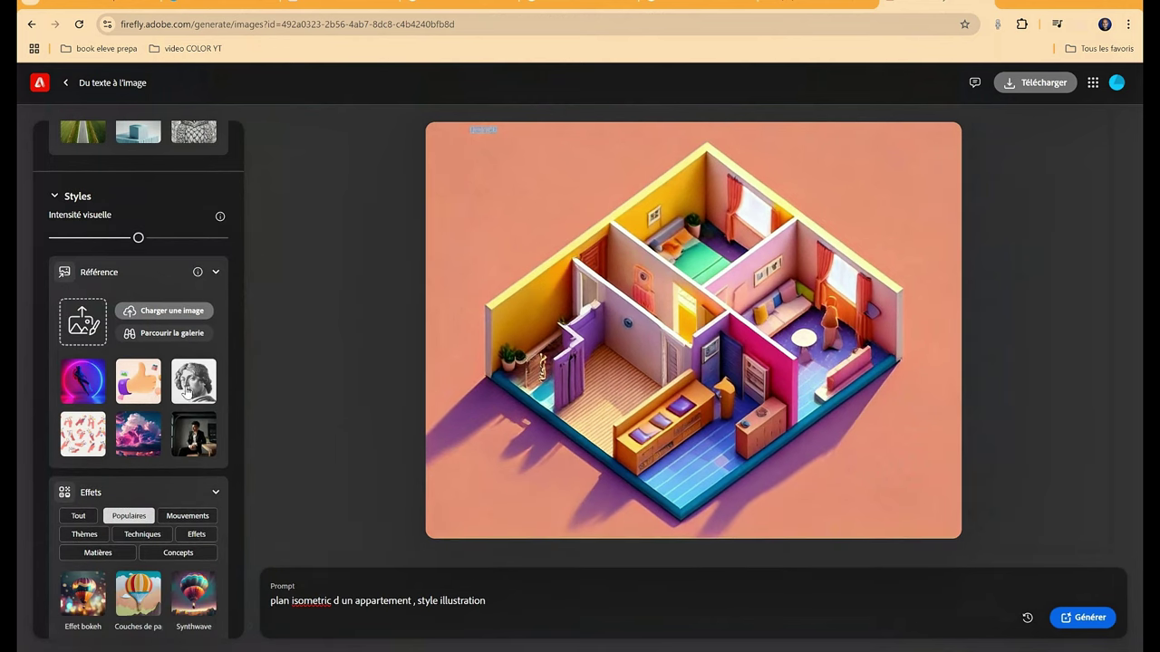
pyautogui.click(172, 311)
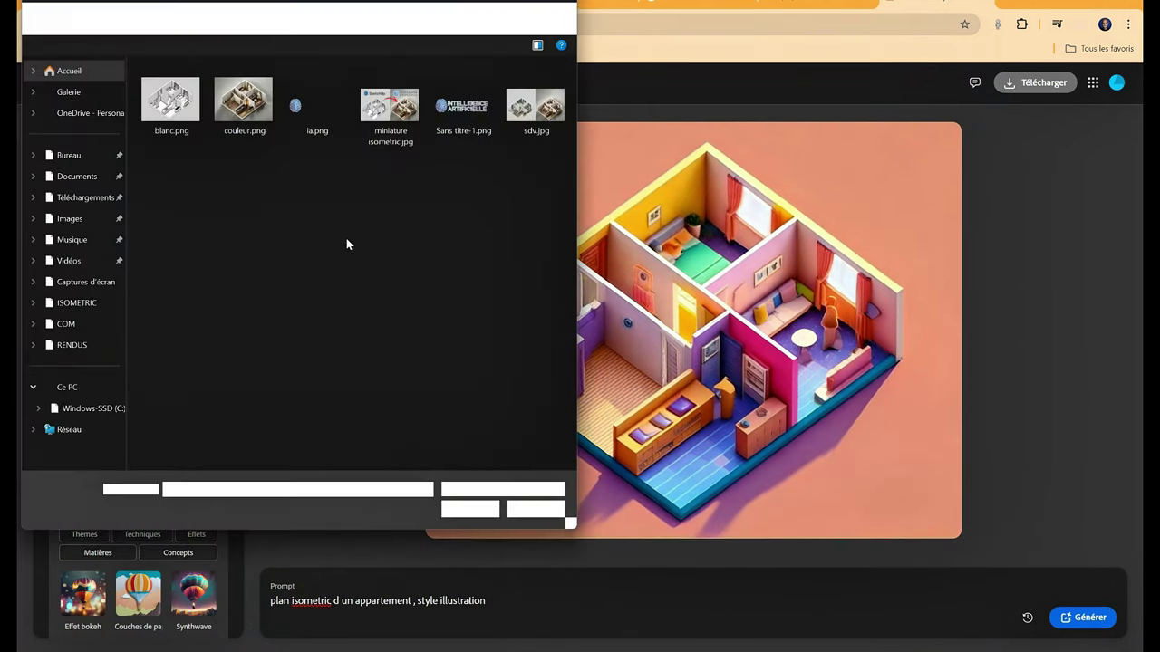
pyautogui.press('Escape')
pyautogui.click(172, 333)
pyautogui.scroll(-5, 163, 504)
pyautogui.scroll(-5, 159, 505)
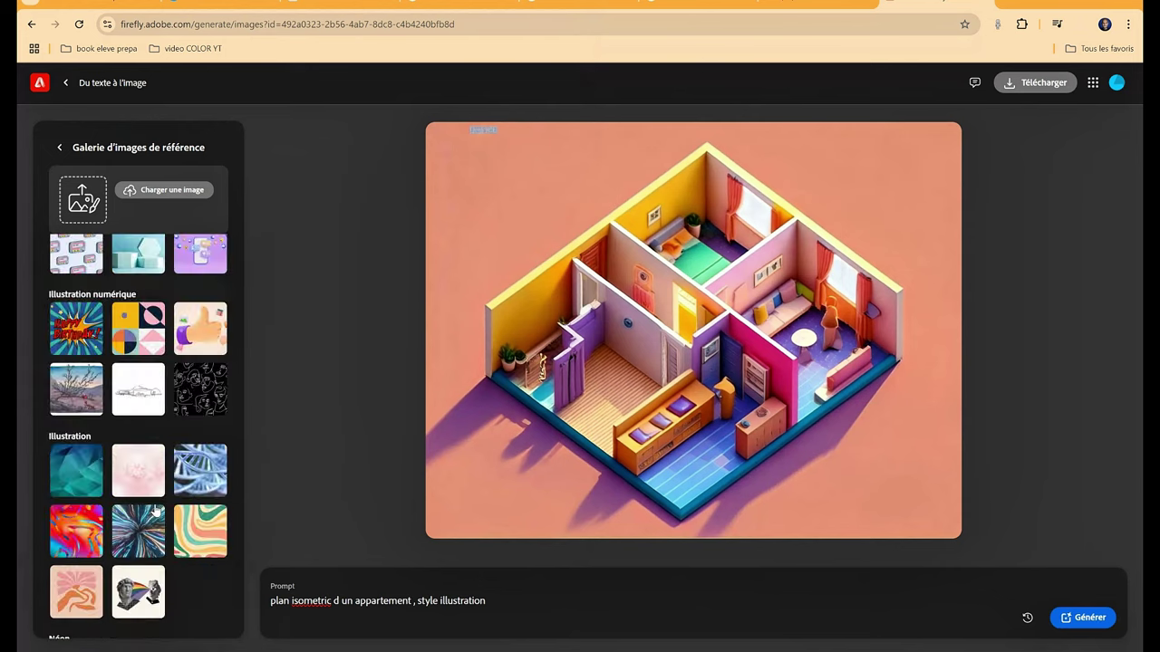
pyautogui.scroll(-5, 154, 505)
pyautogui.scroll(-5, 154, 506)
pyautogui.scroll(-10, 145, 480)
pyautogui.scroll(2, 127, 426)
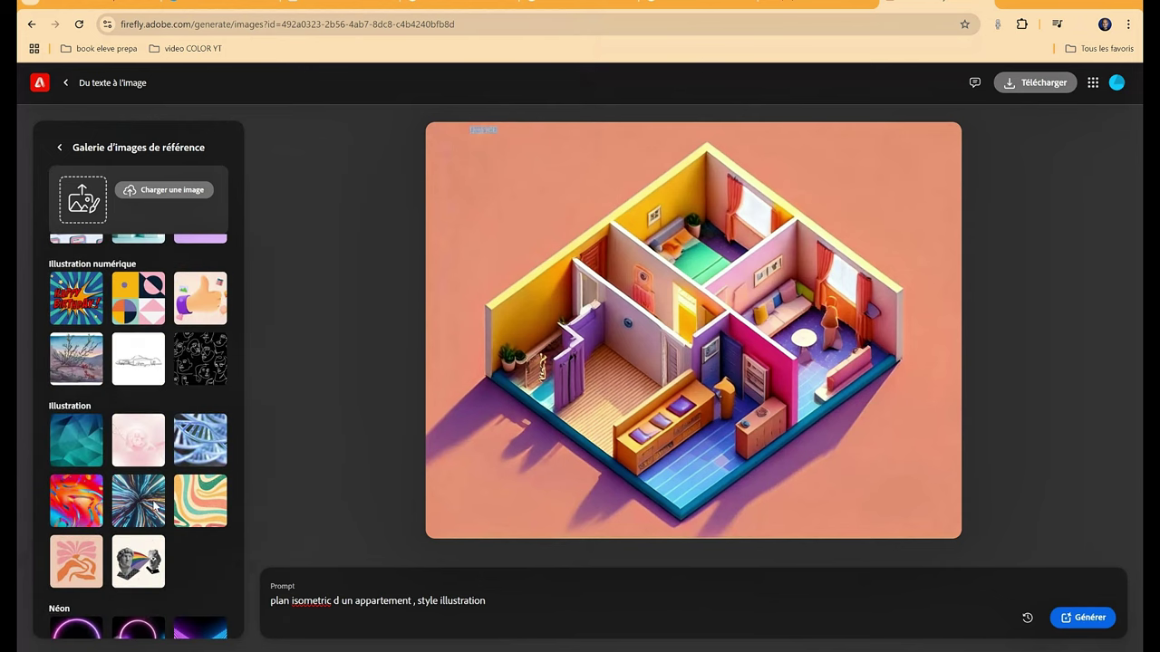
pyautogui.scroll(2, 120, 405)
pyautogui.click(77, 437)
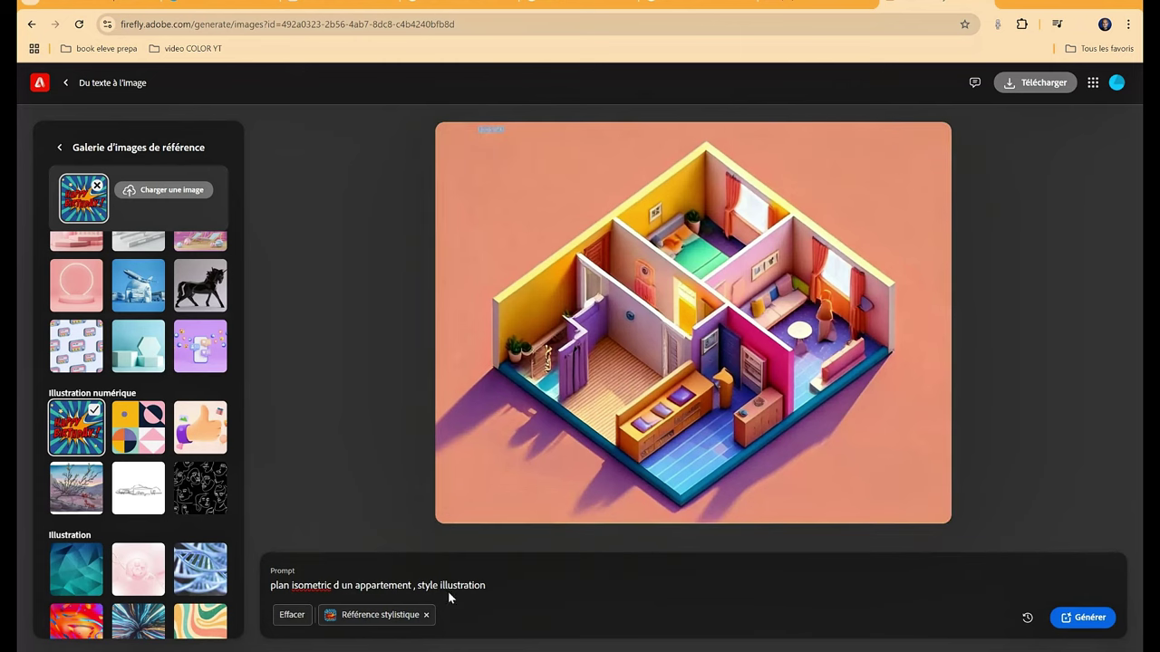
# - Generate four pop-art versions and set the top-right comic result as the new style reference
pyautogui.click(1087, 620)
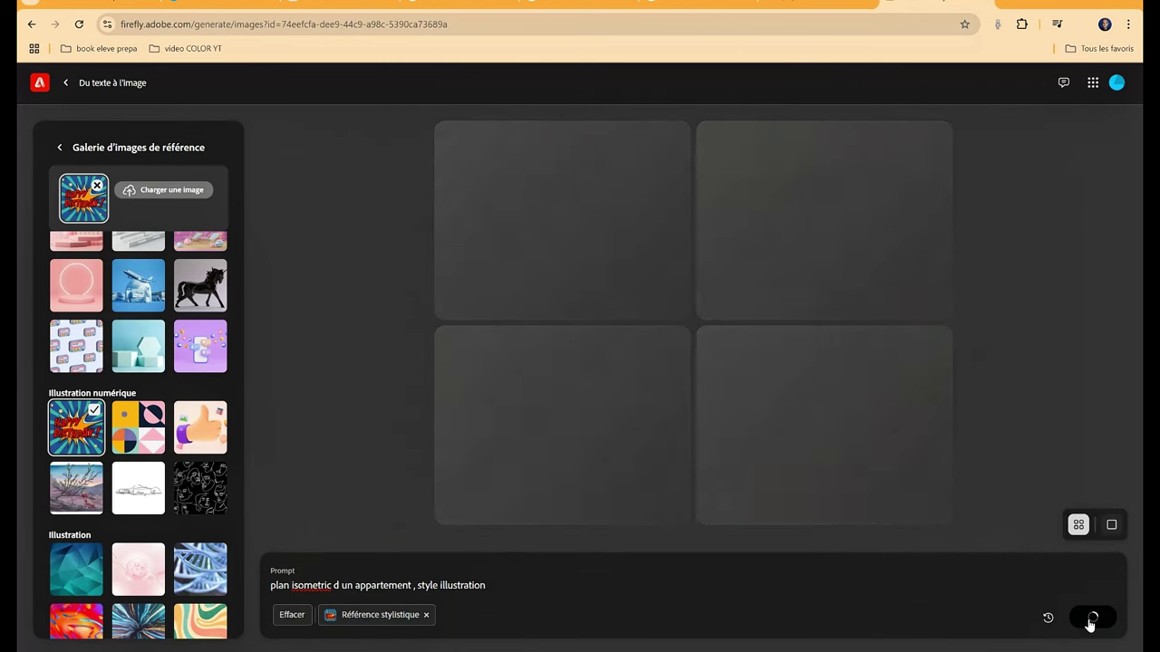
pyautogui.click(839, 219)
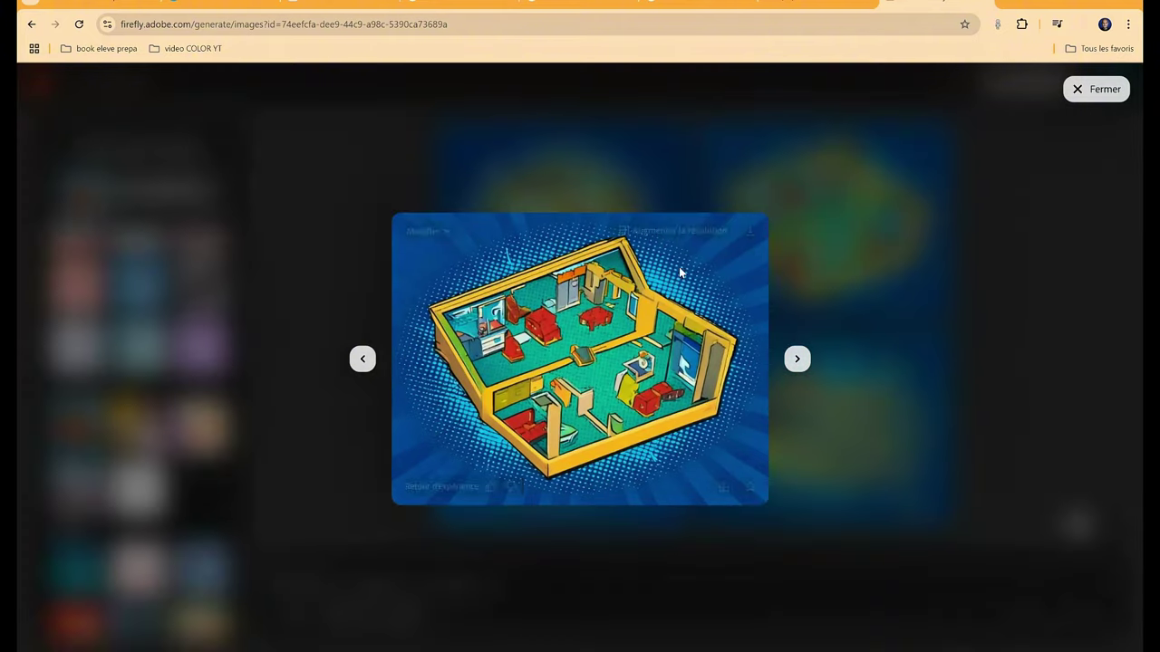
pyautogui.click(424, 233)
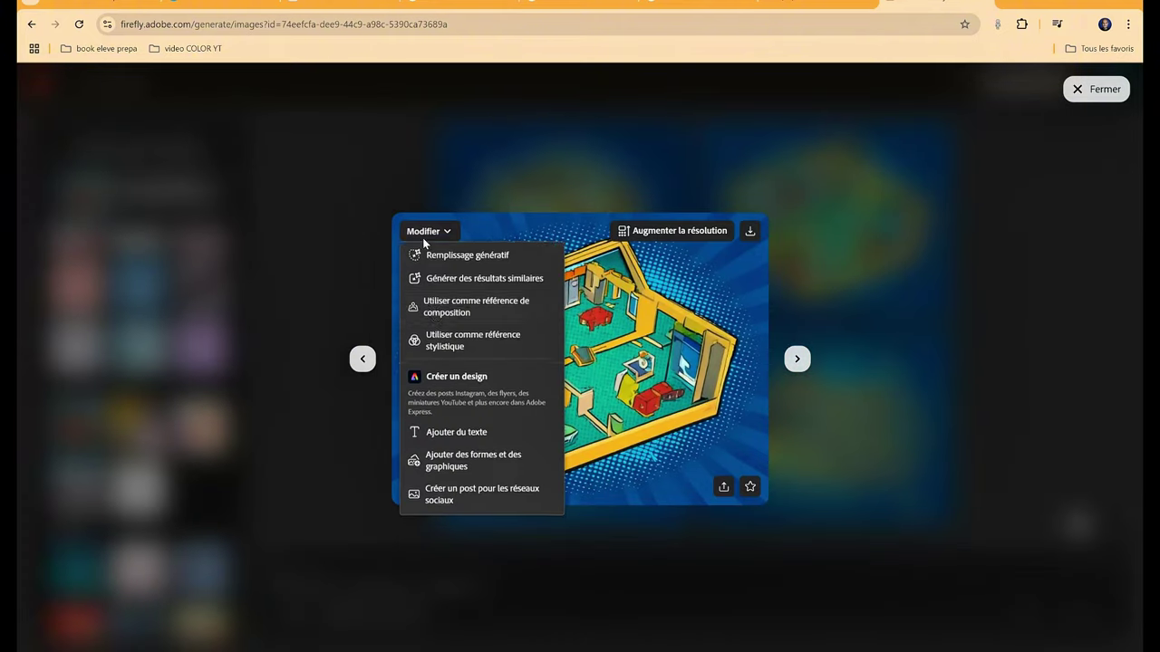
pyautogui.click(466, 347)
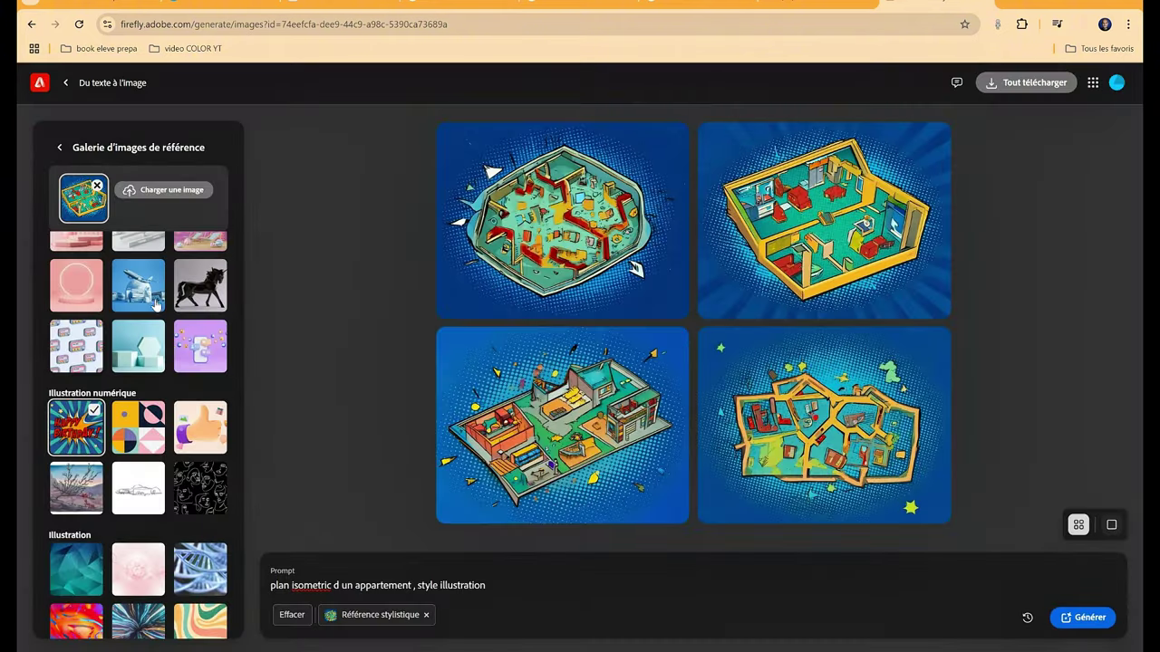
pyautogui.click(60, 148)
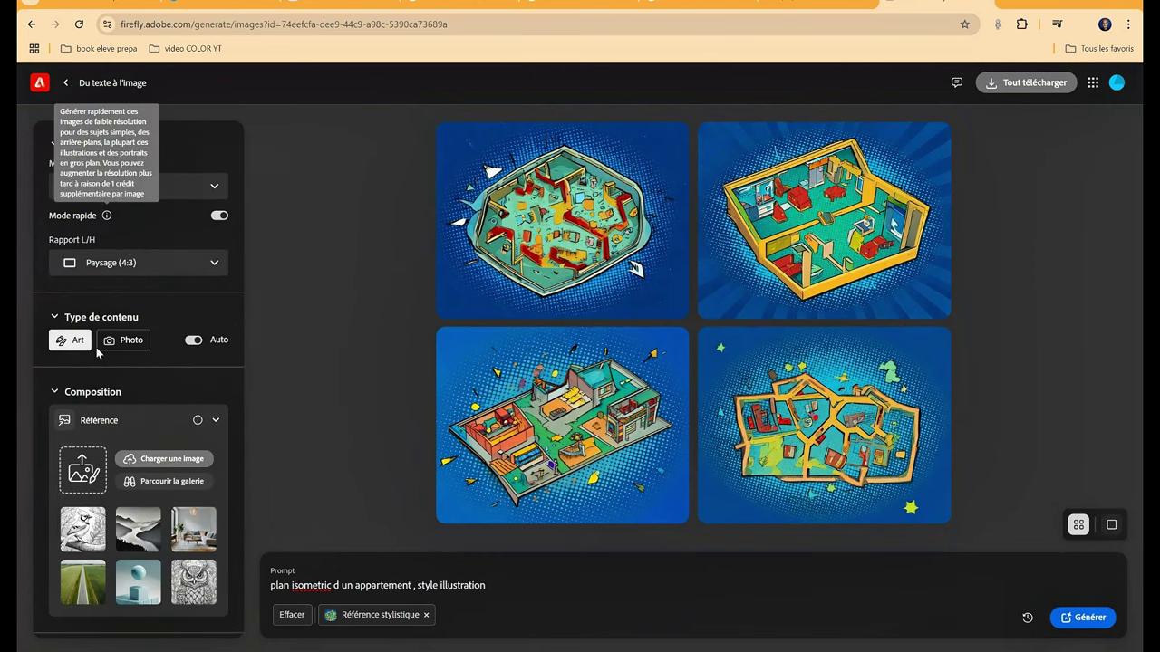
# - Regenerate with the plan as composition reference and inspect the 2304 x 1792 result in Photos
pyautogui.click(1084, 617)
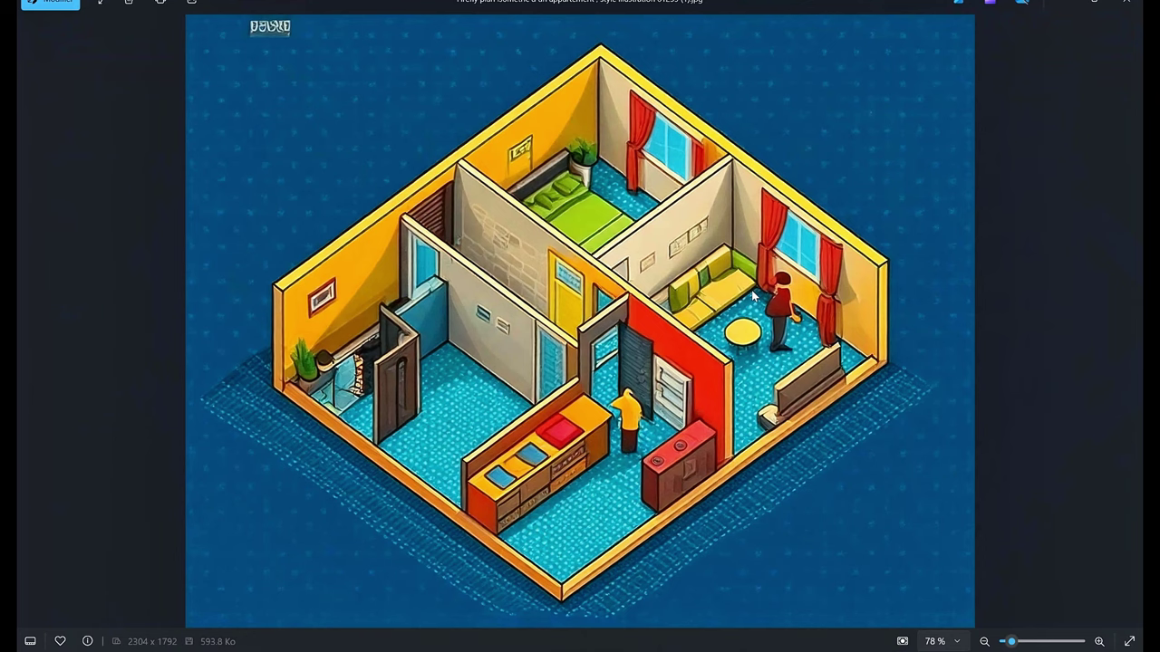
pyautogui.scroll(4, 307, 387)
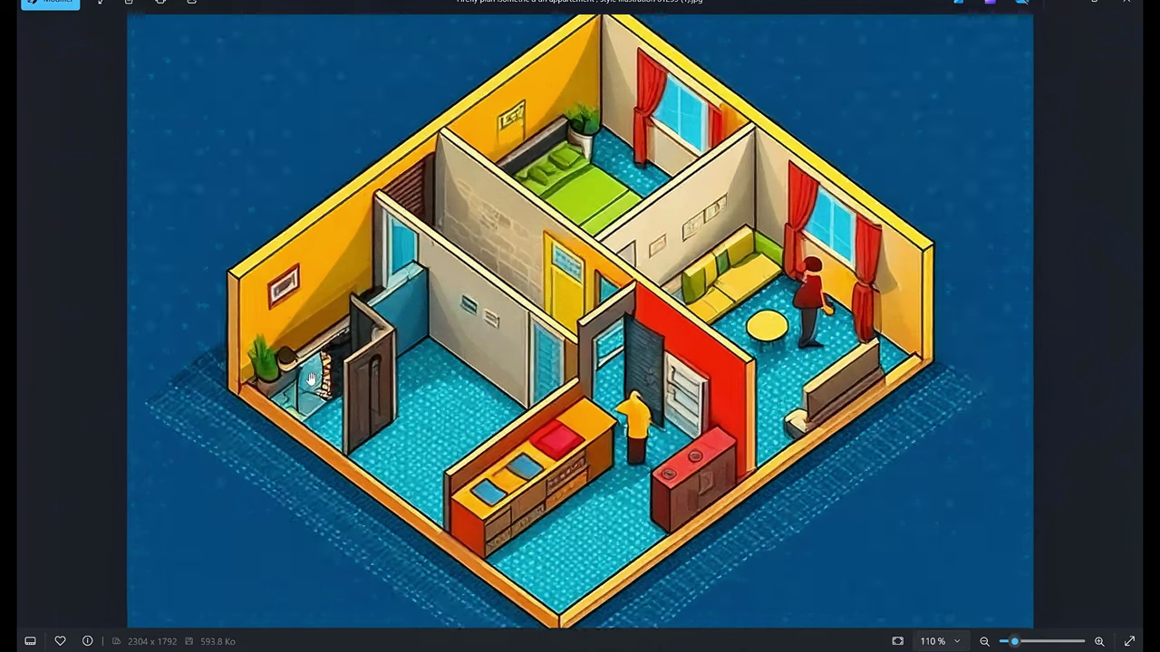
pyautogui.scroll(-4, 494, 511)
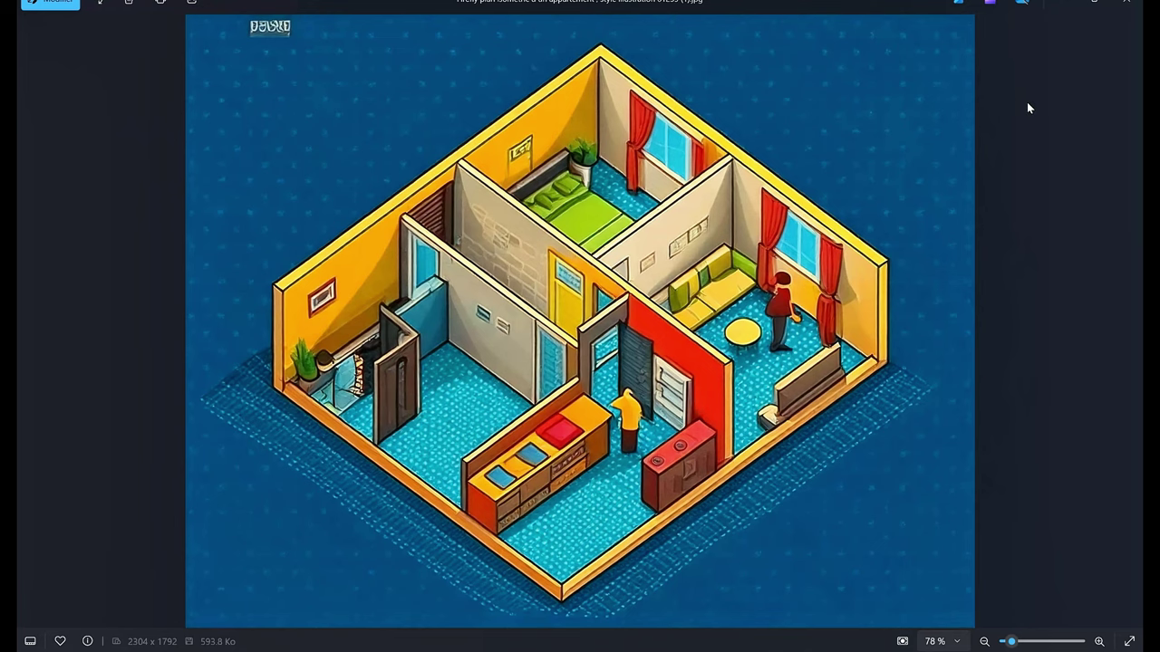
pyautogui.hotkey('alt', 'F4')
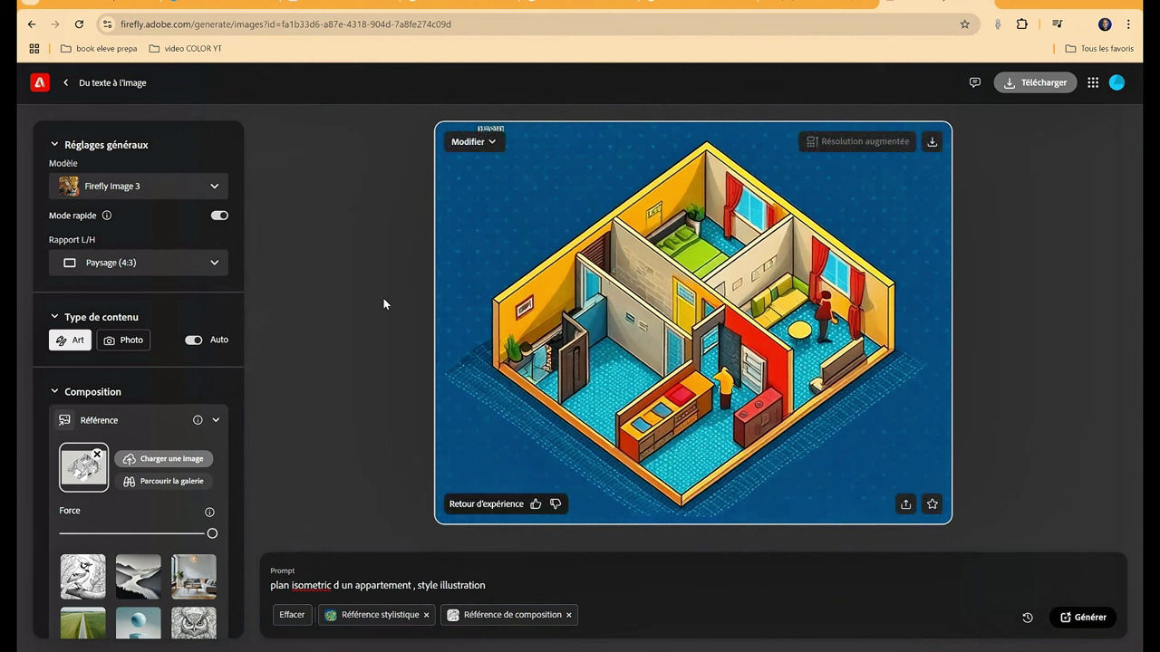
# - Swap the style reference for the man-in-suit image, set content type to Photo, and generate
pyautogui.scroll(-5, 103, 337)
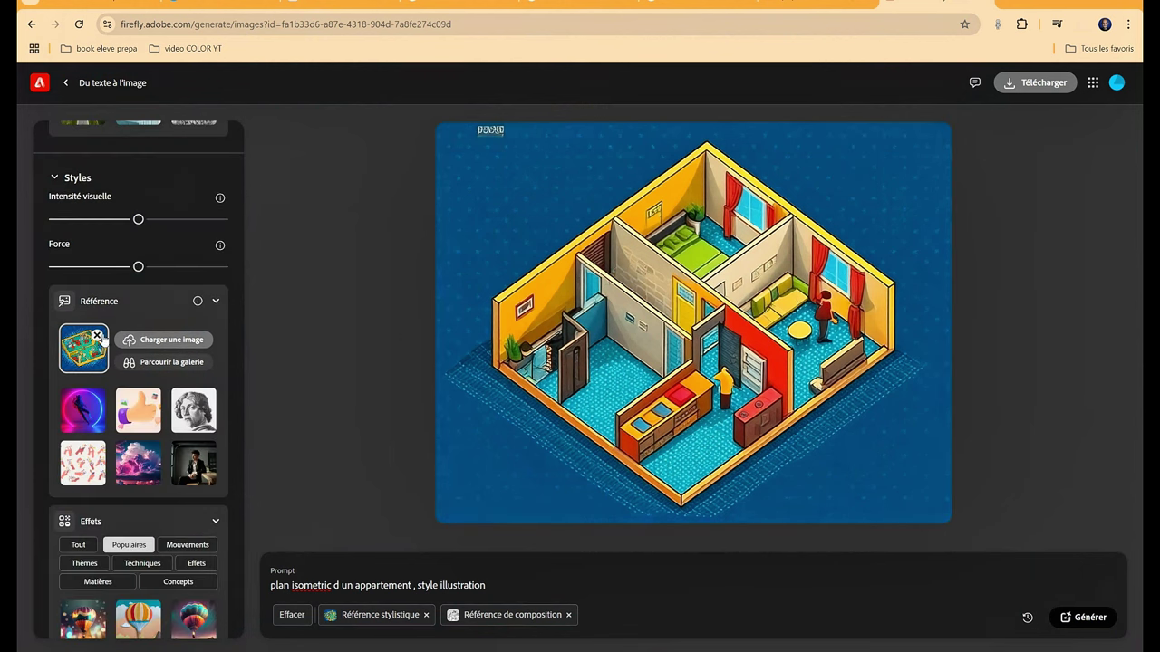
pyautogui.click(97, 338)
pyautogui.click(193, 453)
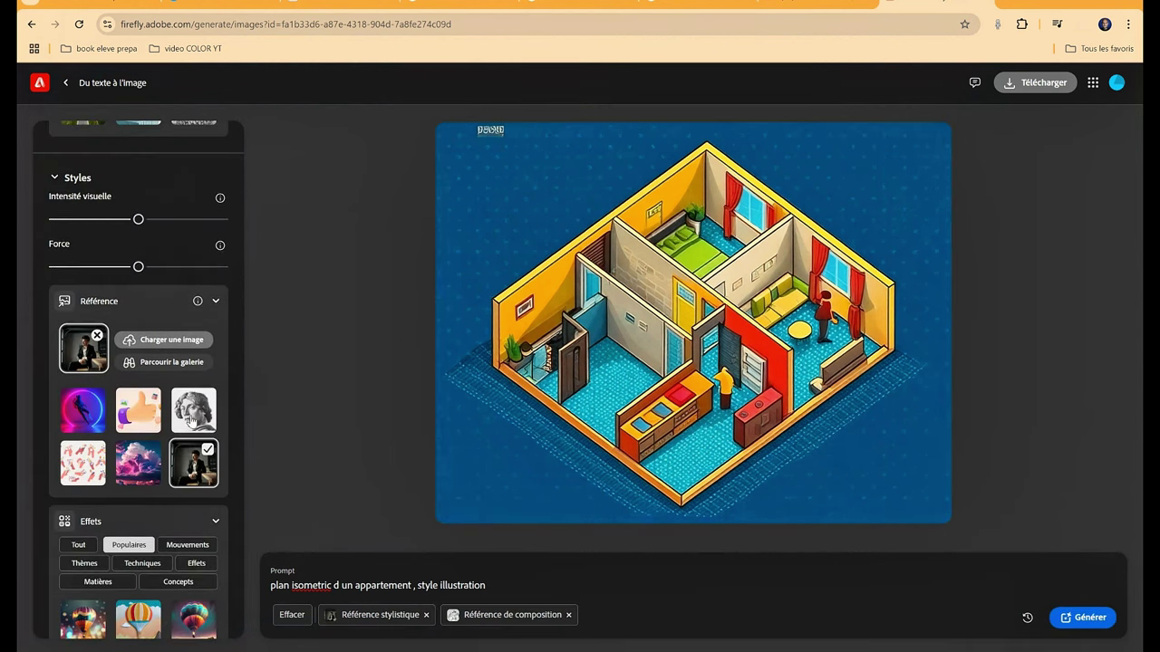
pyautogui.scroll(5, 250, 306)
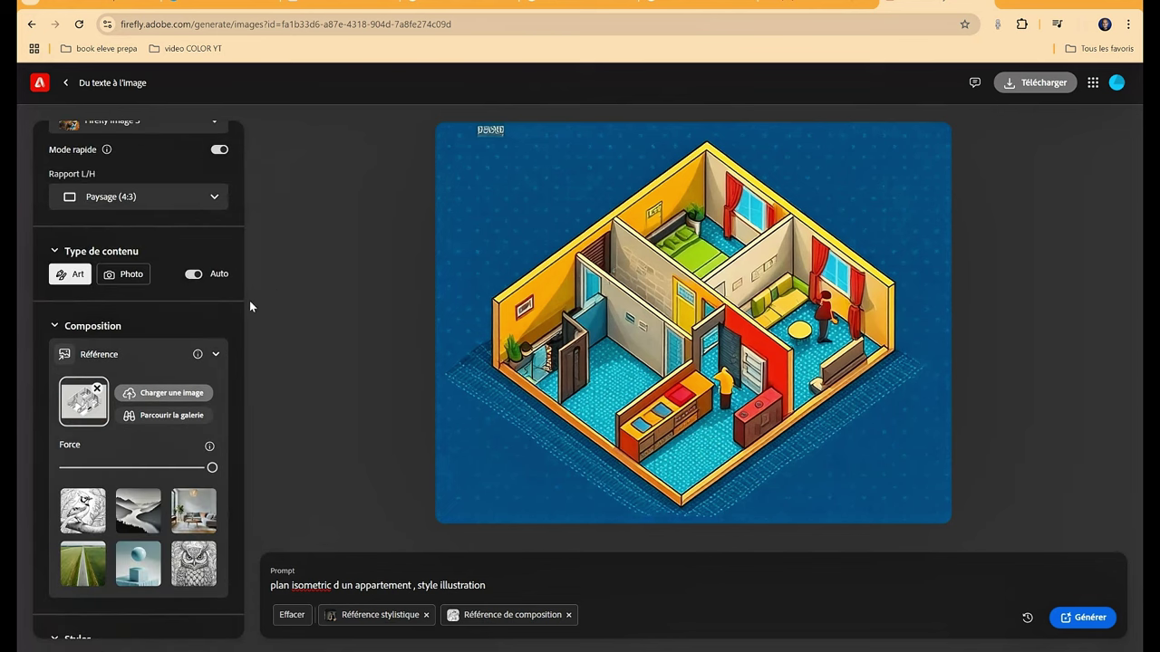
pyautogui.click(125, 273)
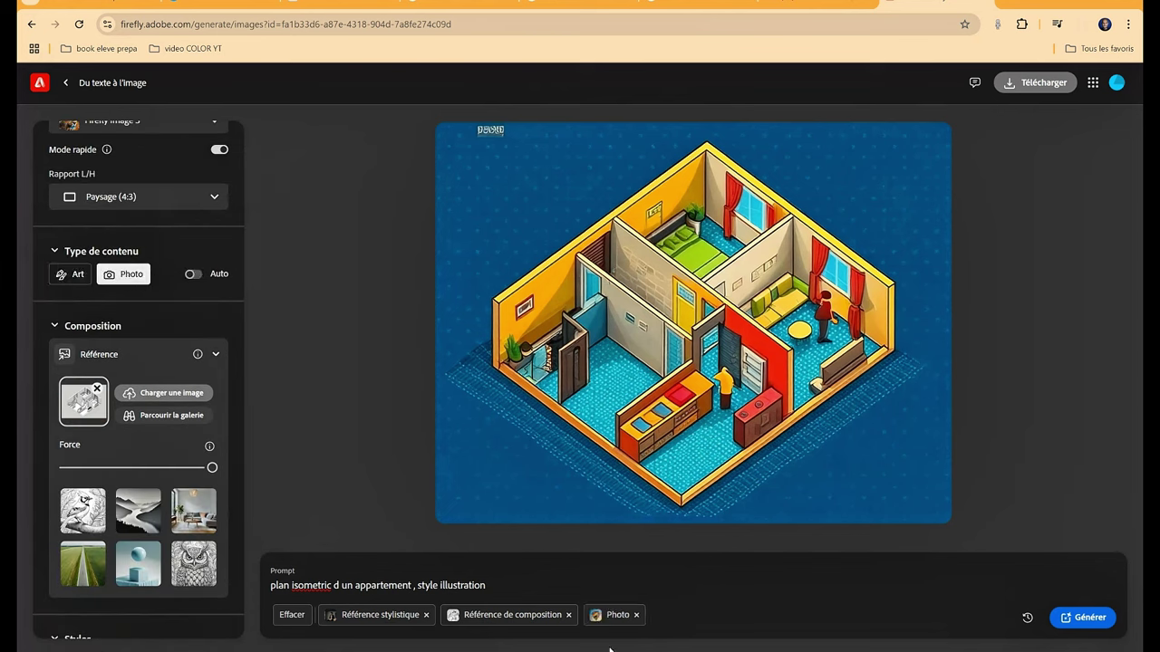
pyautogui.click(1076, 618)
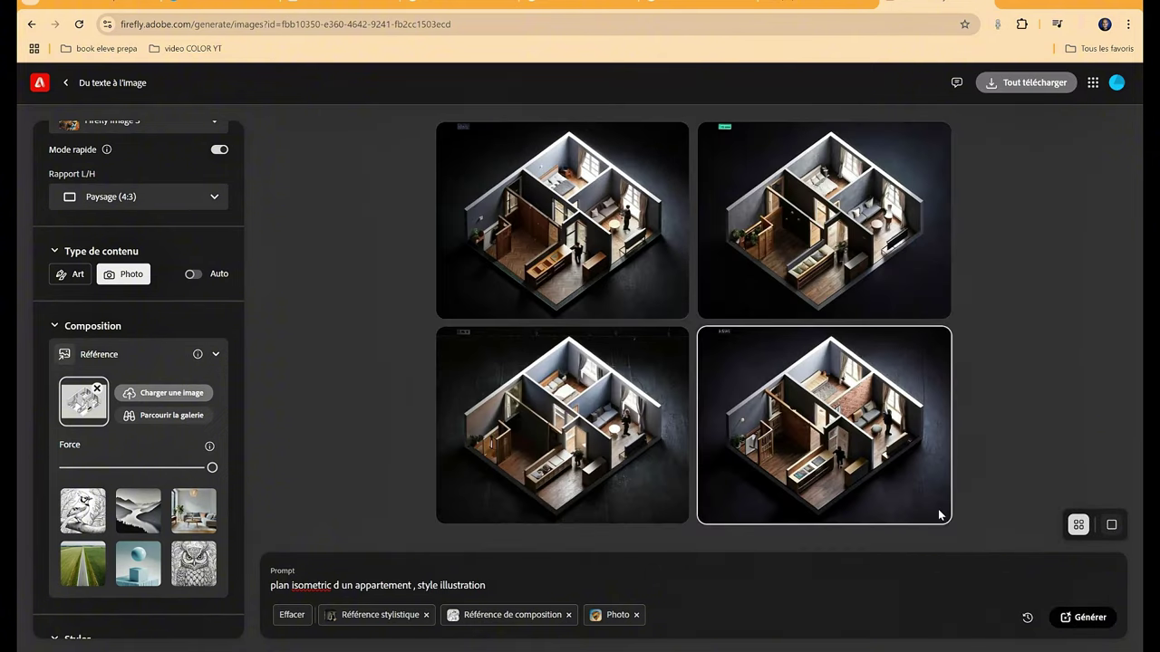
pyautogui.click(543, 219)
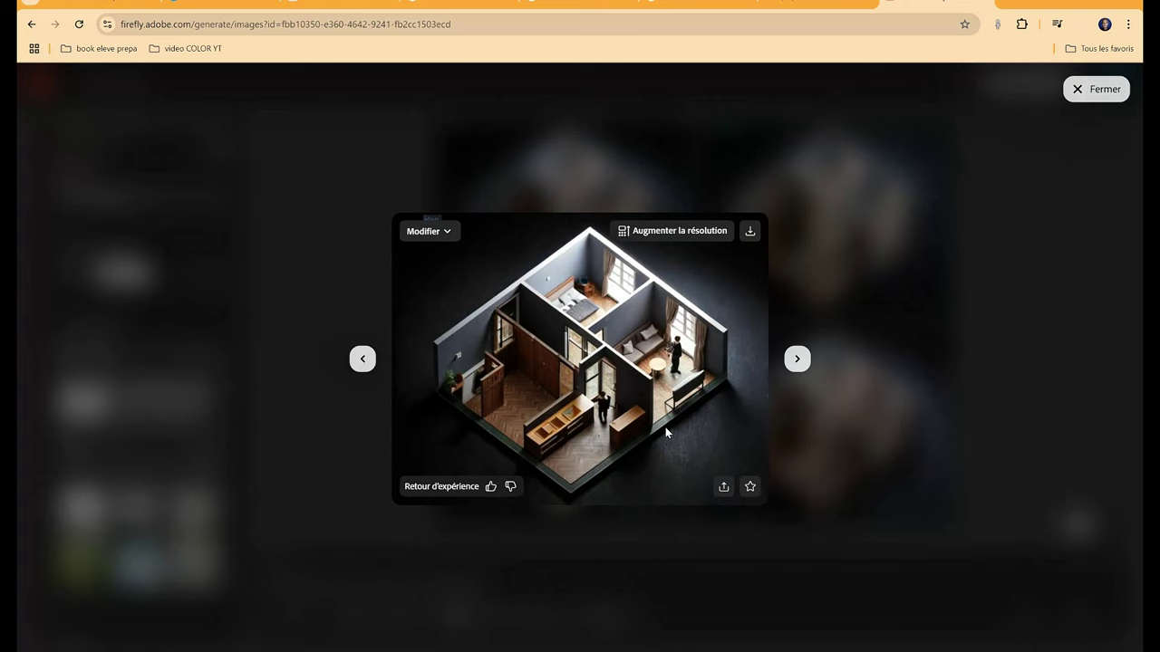
pyautogui.click(997, 147)
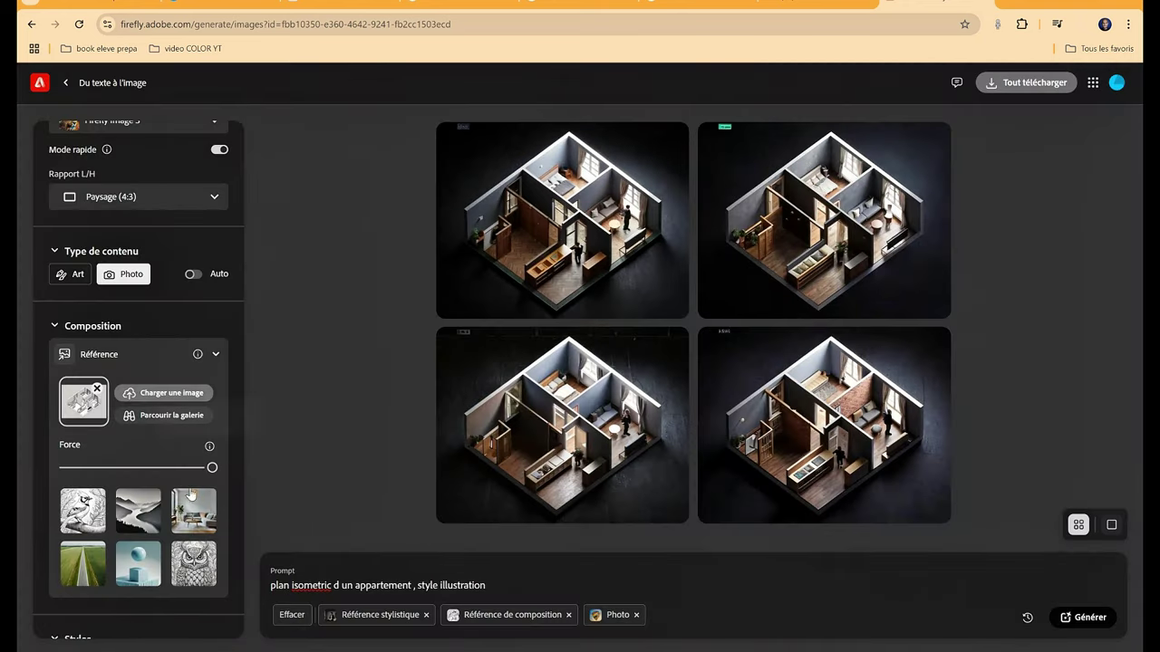
pyautogui.scroll(-5, 138, 489)
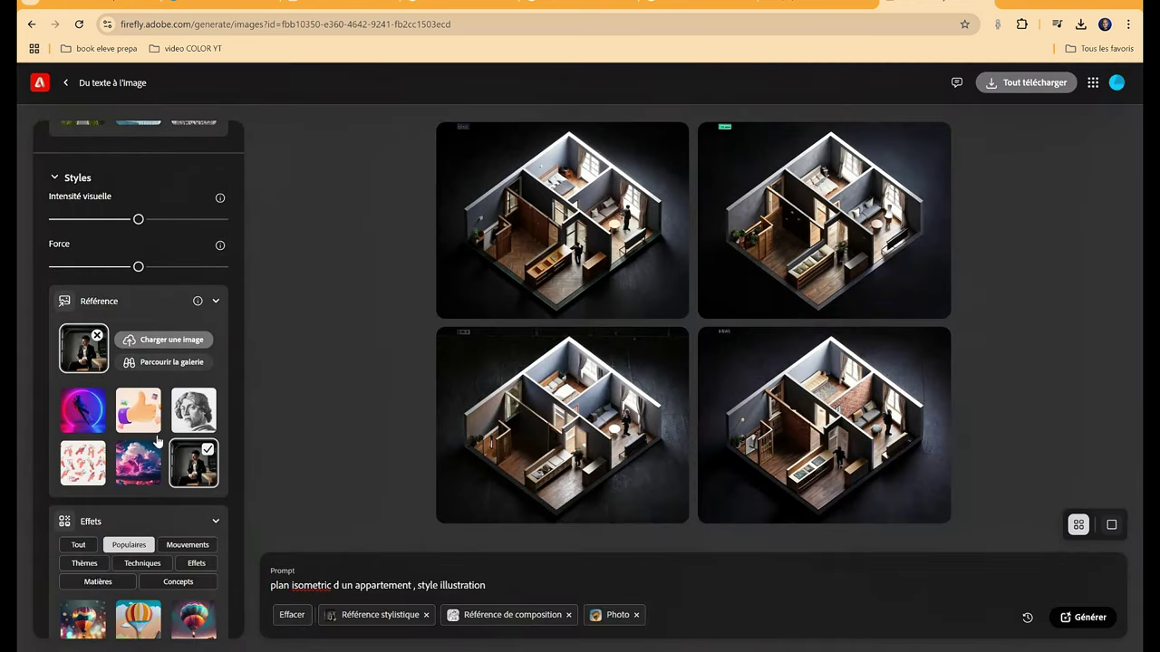
# - Choose a photo-studio interior image from the gallery as the style reference
pyautogui.click(156, 364)
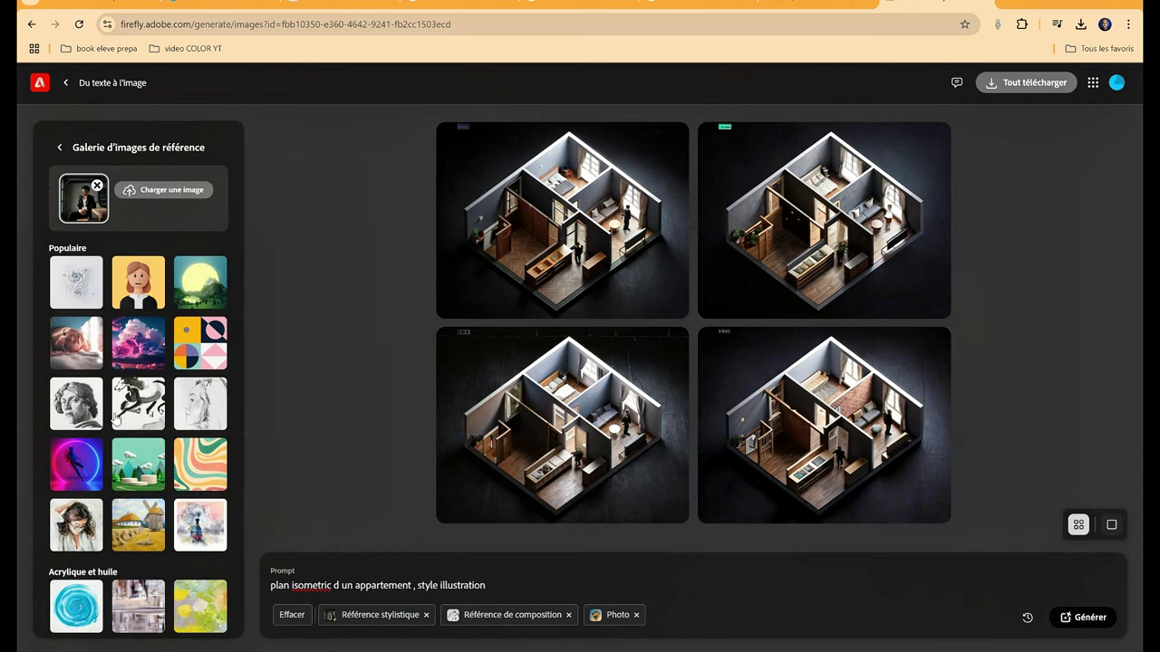
pyautogui.scroll(-5, 137, 494)
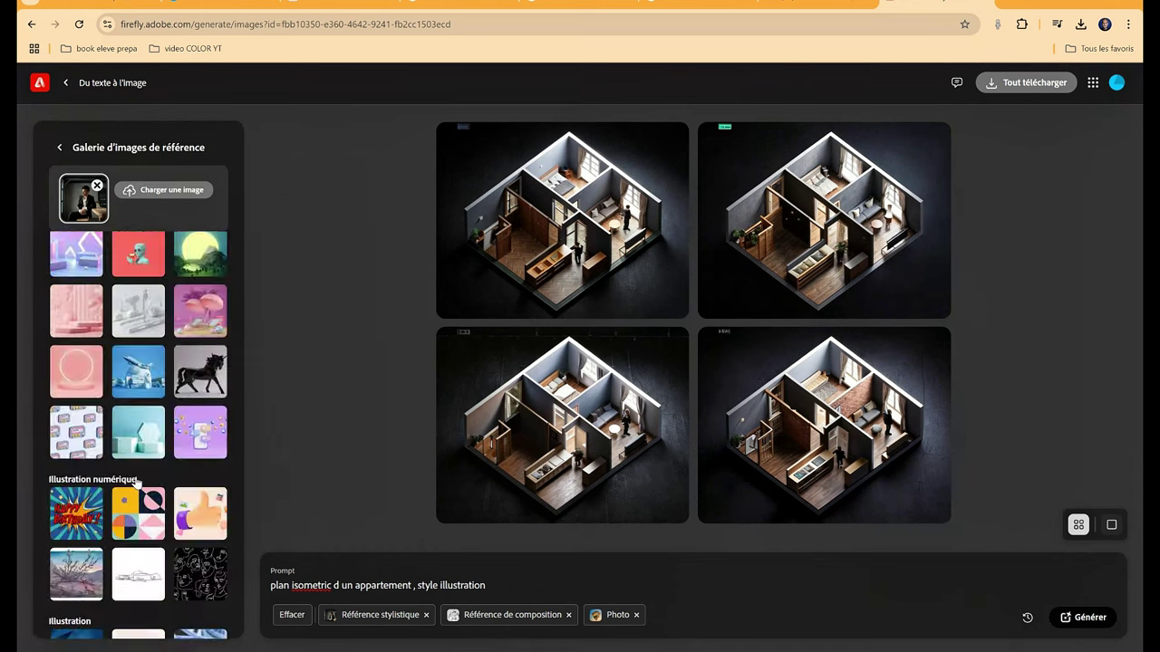
pyautogui.scroll(-5, 145, 487)
pyautogui.scroll(-5, 158, 505)
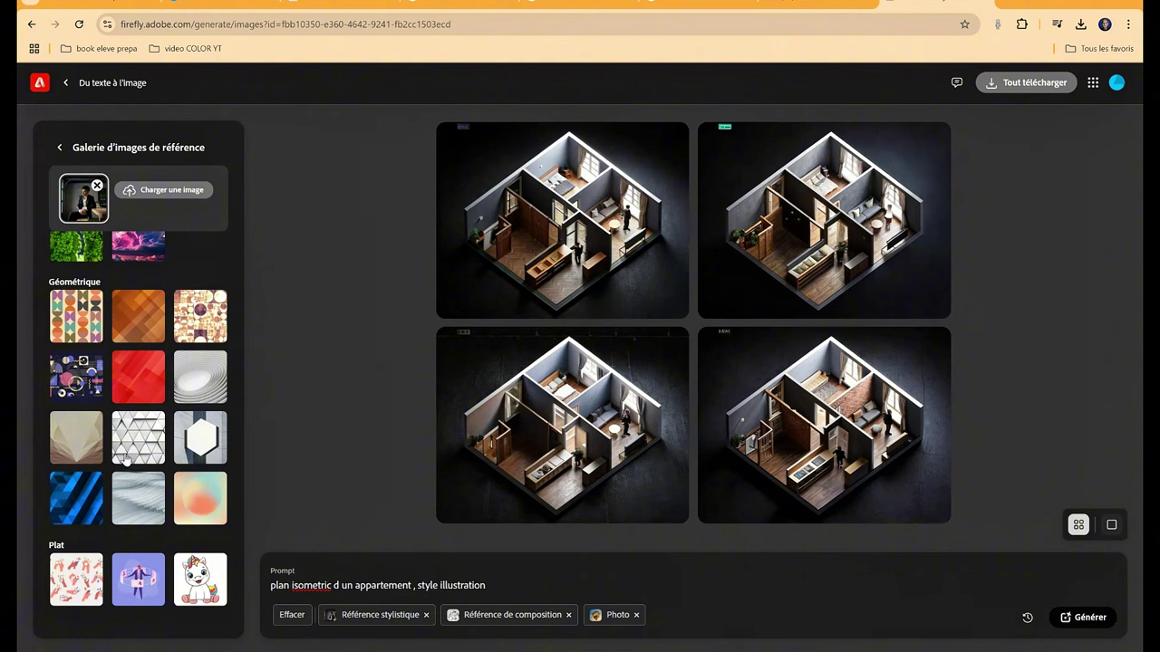
pyautogui.scroll(3, 126, 460)
pyautogui.scroll(5, 169, 407)
pyautogui.scroll(5, 168, 407)
pyautogui.scroll(3, 177, 426)
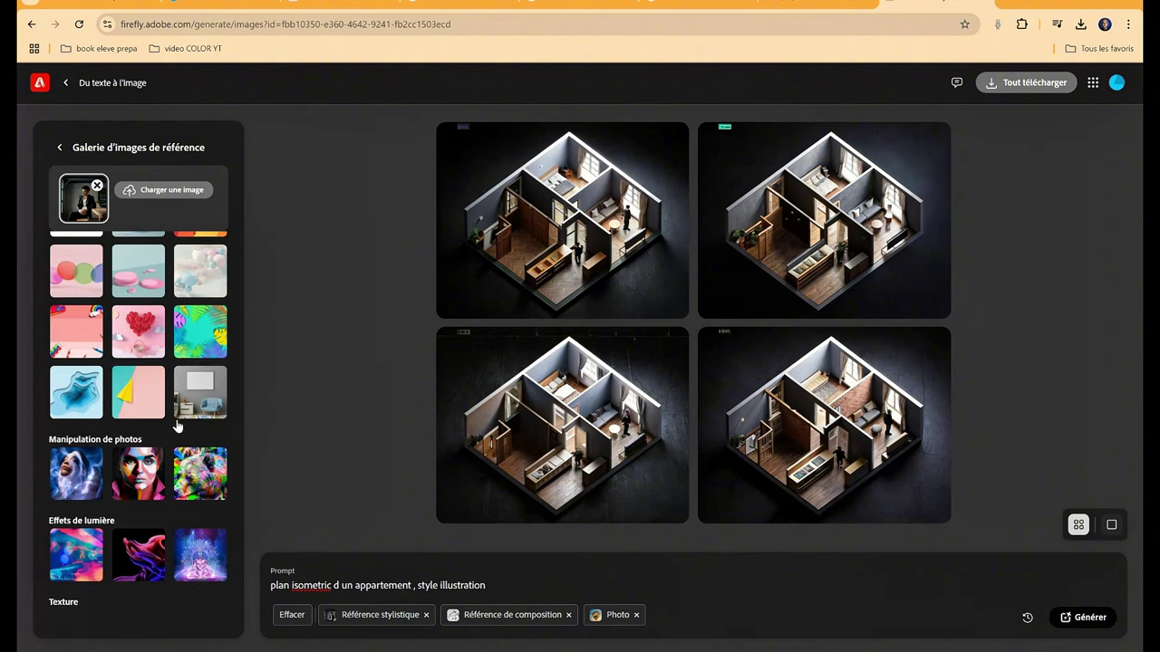
pyautogui.scroll(1, 207, 460)
pyautogui.click(207, 456)
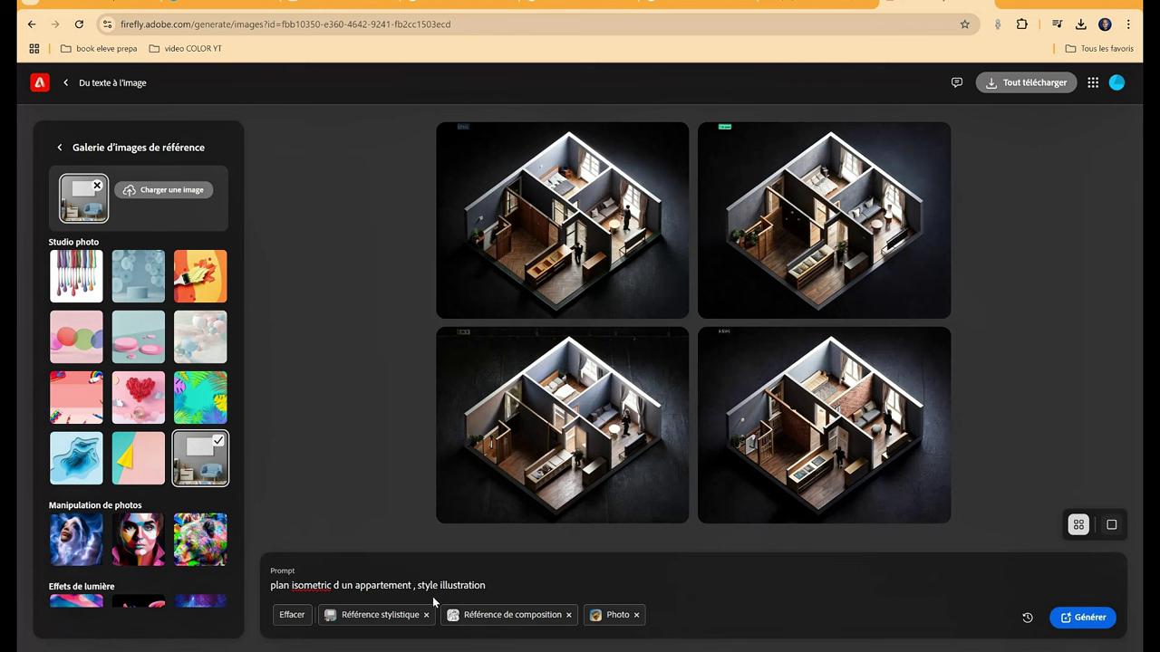
# - Replace 'illustration' with 'realiste' in the prompt, generate, then add 'cuisine, salle de bain,'
pyautogui.moveTo(440, 585); pyautogui.dragTo(609, 585)
pyautogui.write('r')
pyautogui.write('ealiste')
pyautogui.click(439, 585)
pyautogui.click(1069, 623)
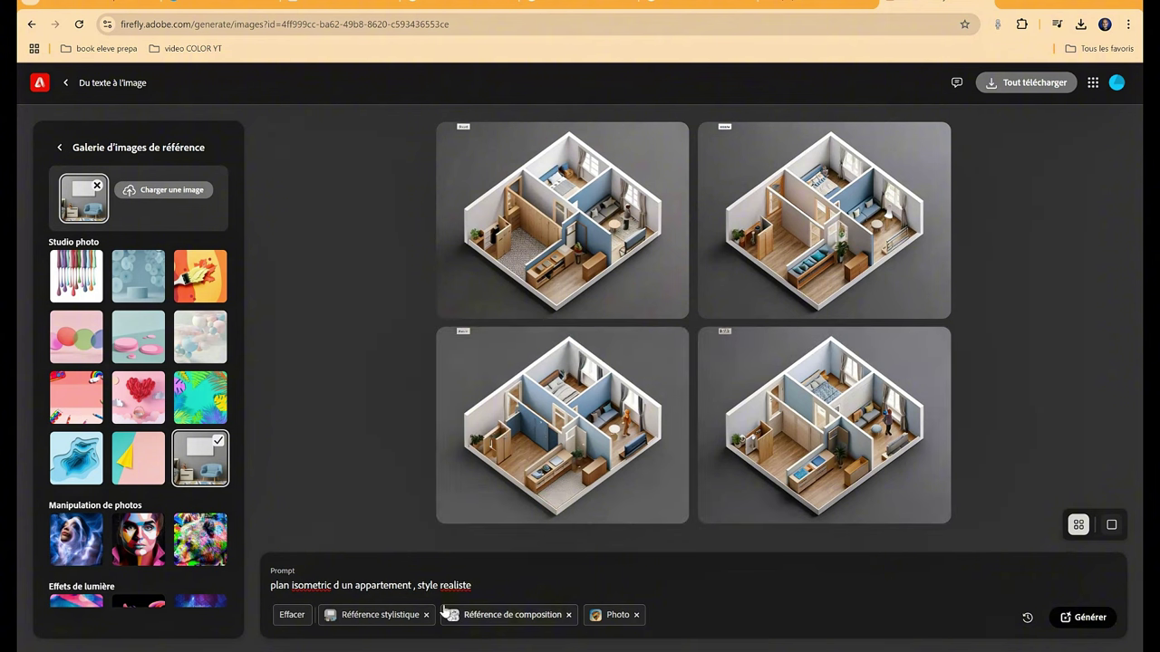
pyautogui.moveTo(445, 612)
pyautogui.write('cuisi')
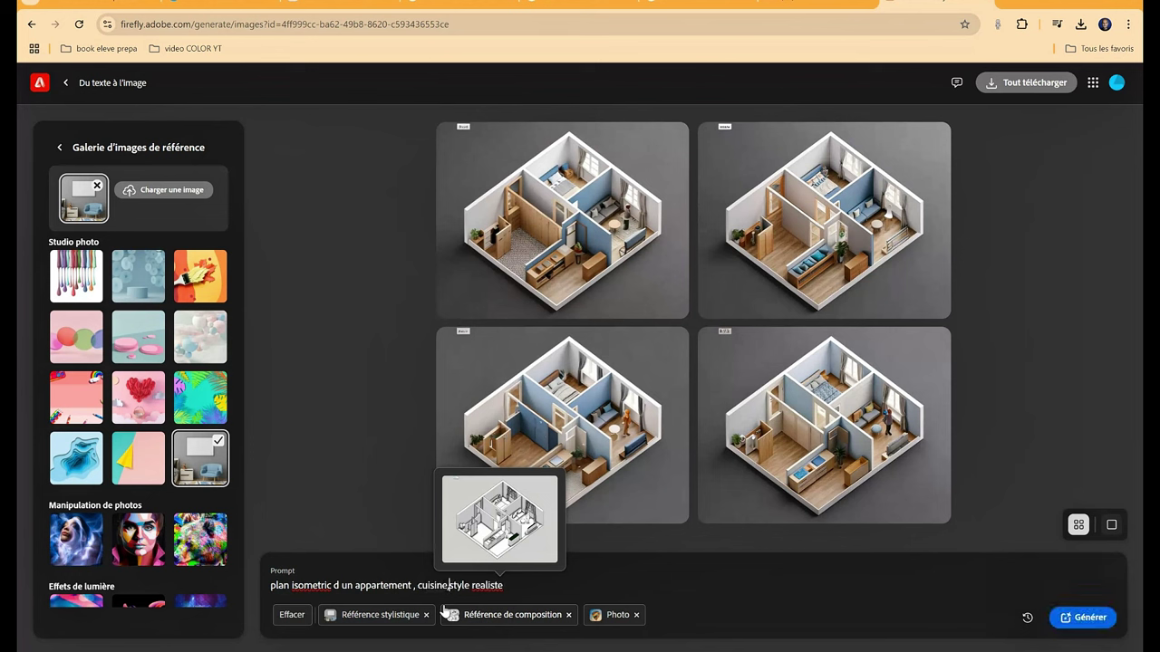
pyautogui.write('ne, salle de ba')
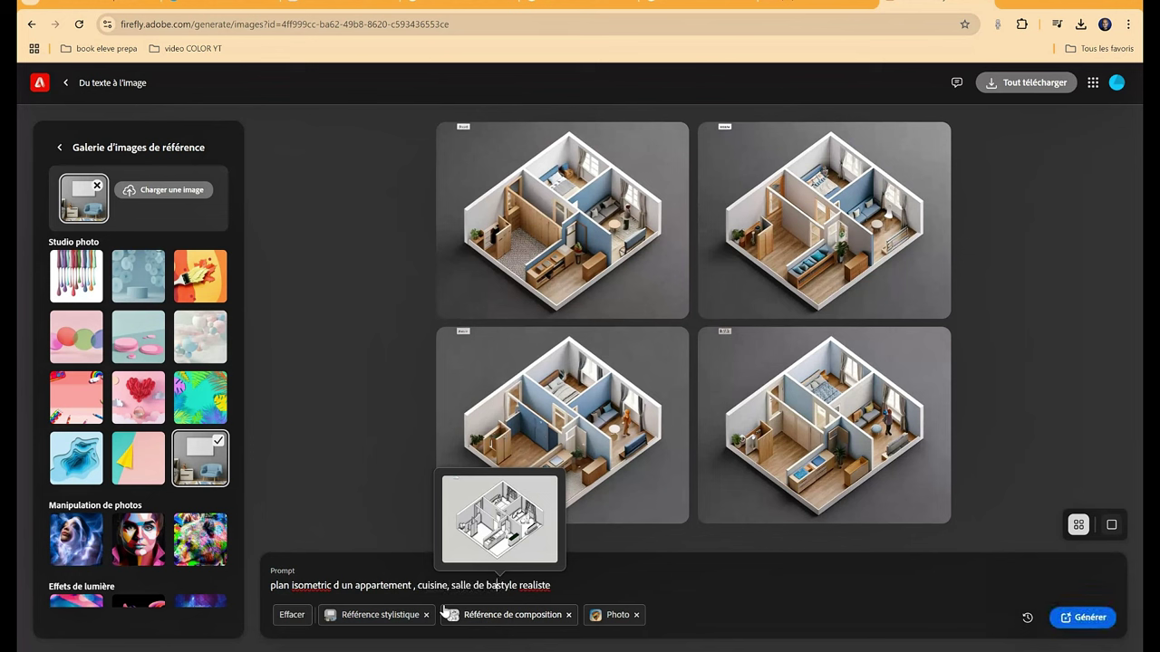
pyautogui.write('in')
pyautogui.write(',')
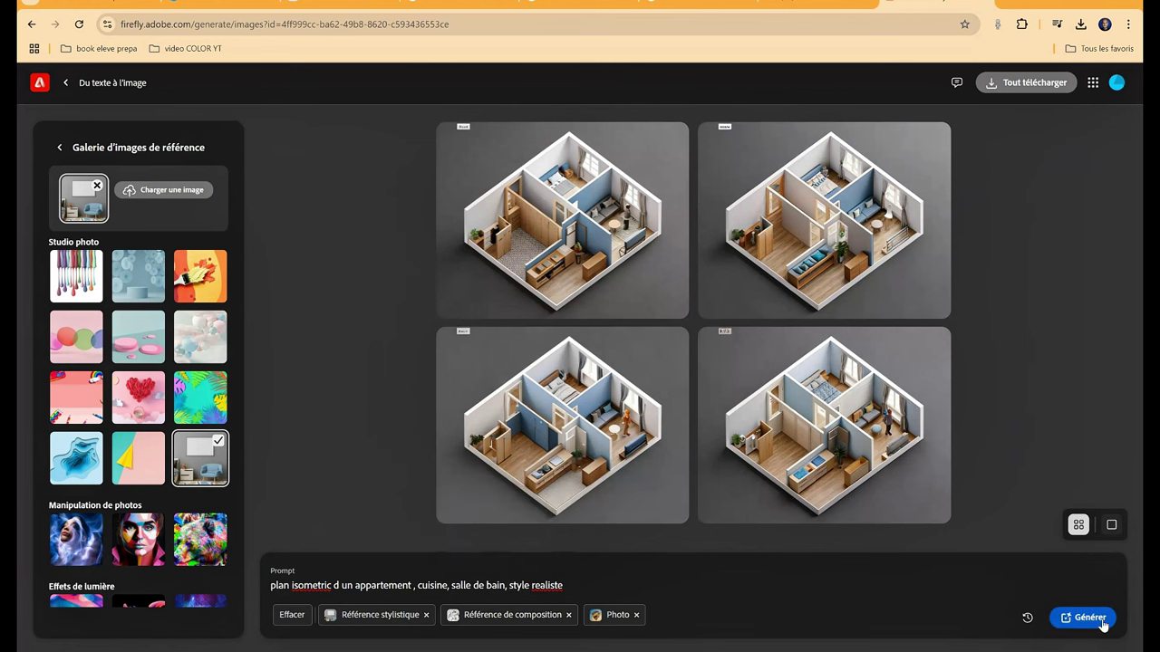
# - Generate the kitchen-and-bathroom renders, download one as a JPG, and return to the Firefly home page
pyautogui.click(1092, 619)
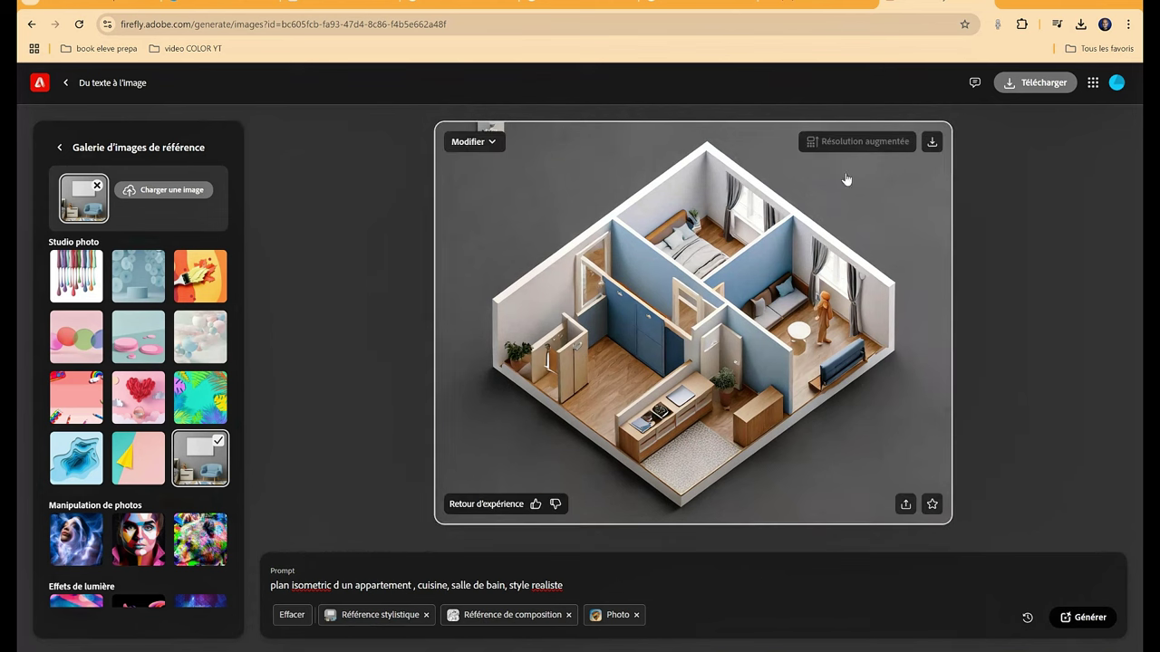
pyautogui.click(932, 141)
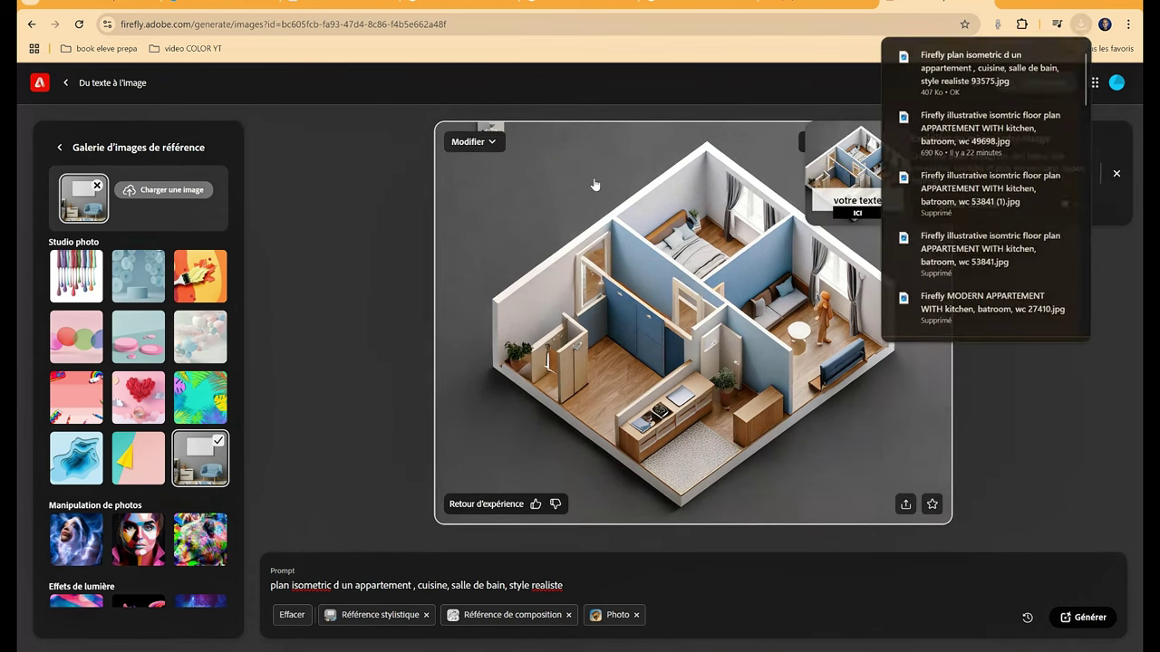
pyautogui.click(472, 142)
pyautogui.click(65, 83)
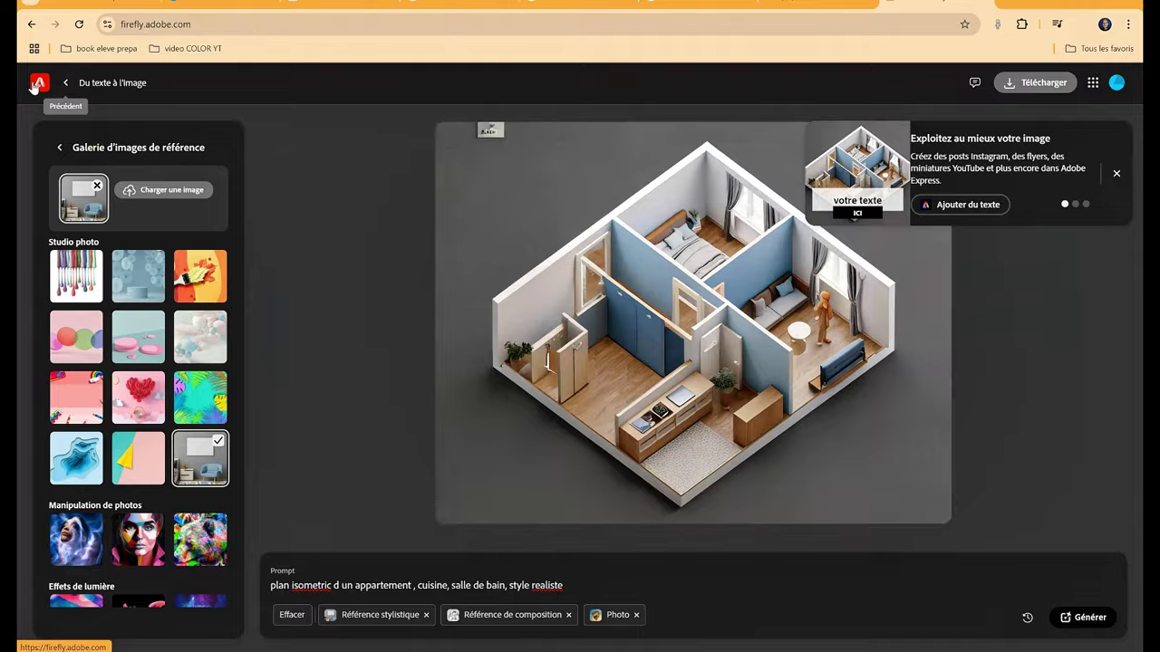
pyautogui.scroll(-4, 498, 414)
pyautogui.scroll(-4, 498, 413)
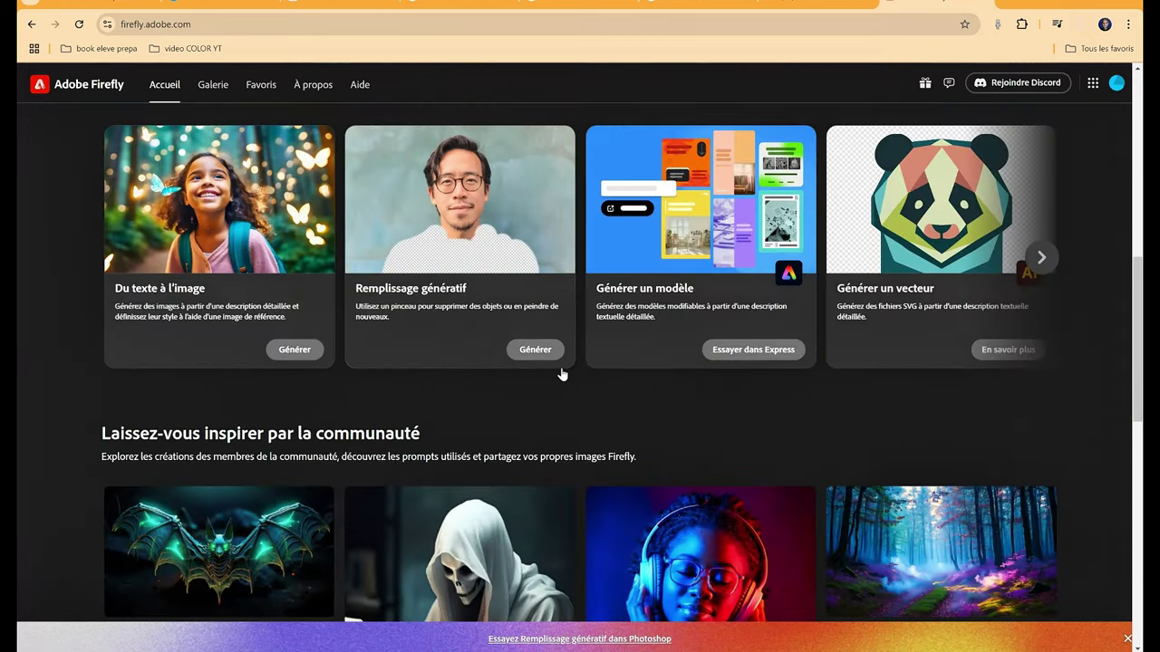
# - Load the downloaded isometric apartment render into Generative Fill
pyautogui.click(537, 349)
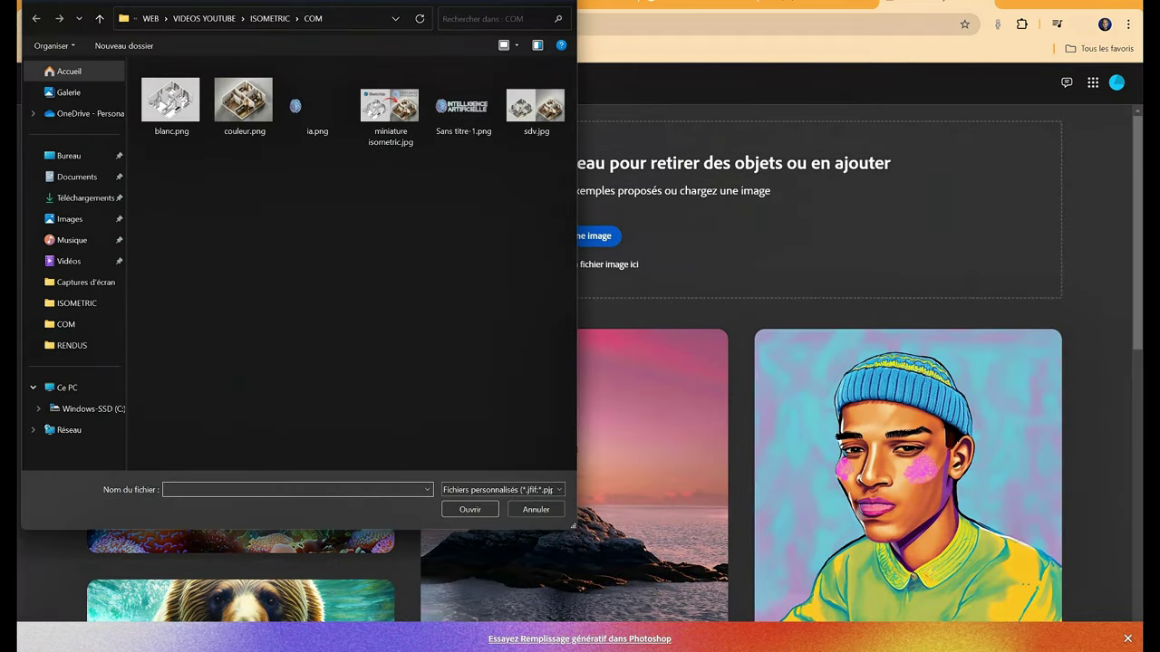
pyautogui.click(80, 197)
pyautogui.doubleClick(186, 159)
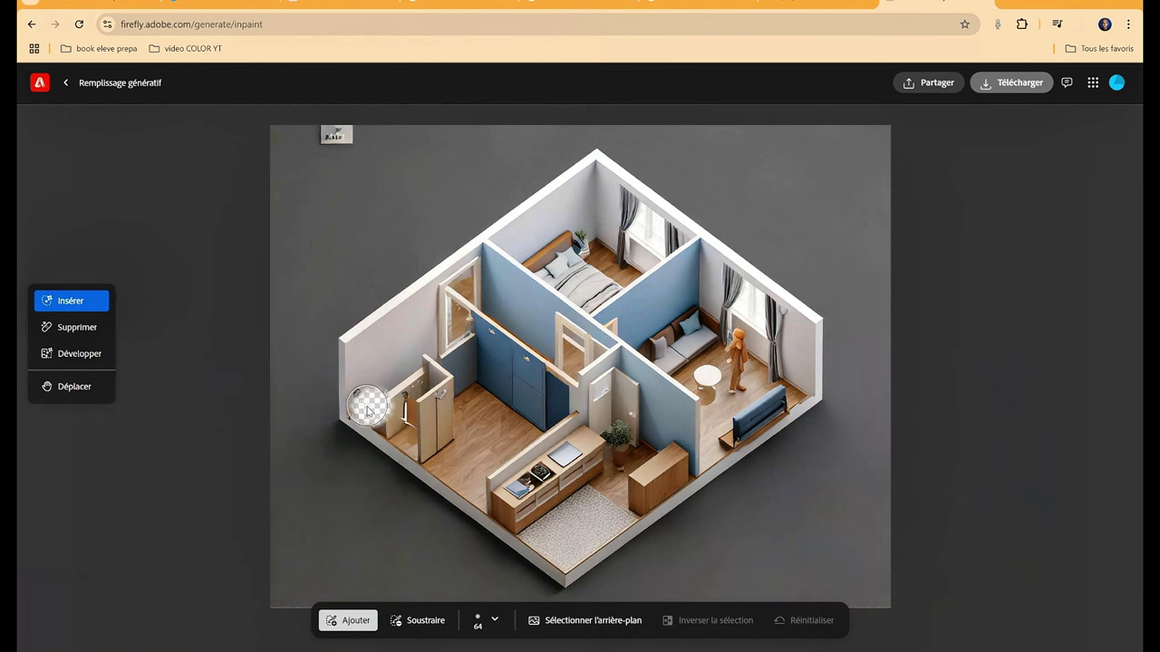
# - Mask the small left room, fill it with 'toilettes', keep the second variation and download it
pyautogui.moveTo(367, 409); pyautogui.dragTo(369, 412)
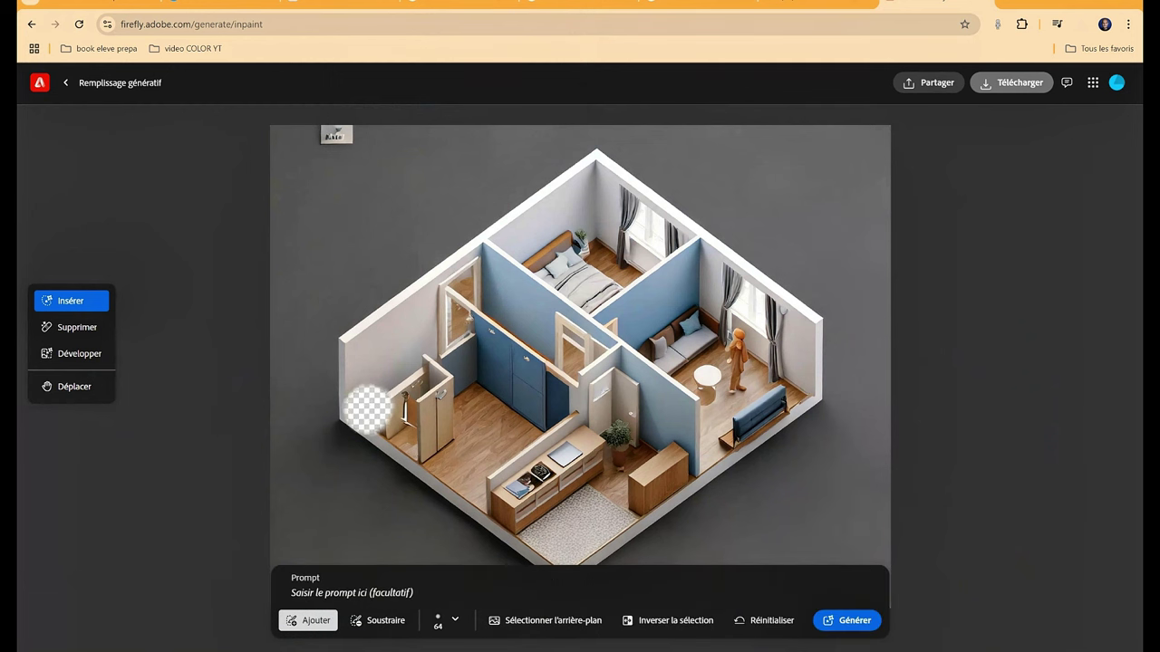
pyautogui.click(337, 592)
pyautogui.write('toilettes')
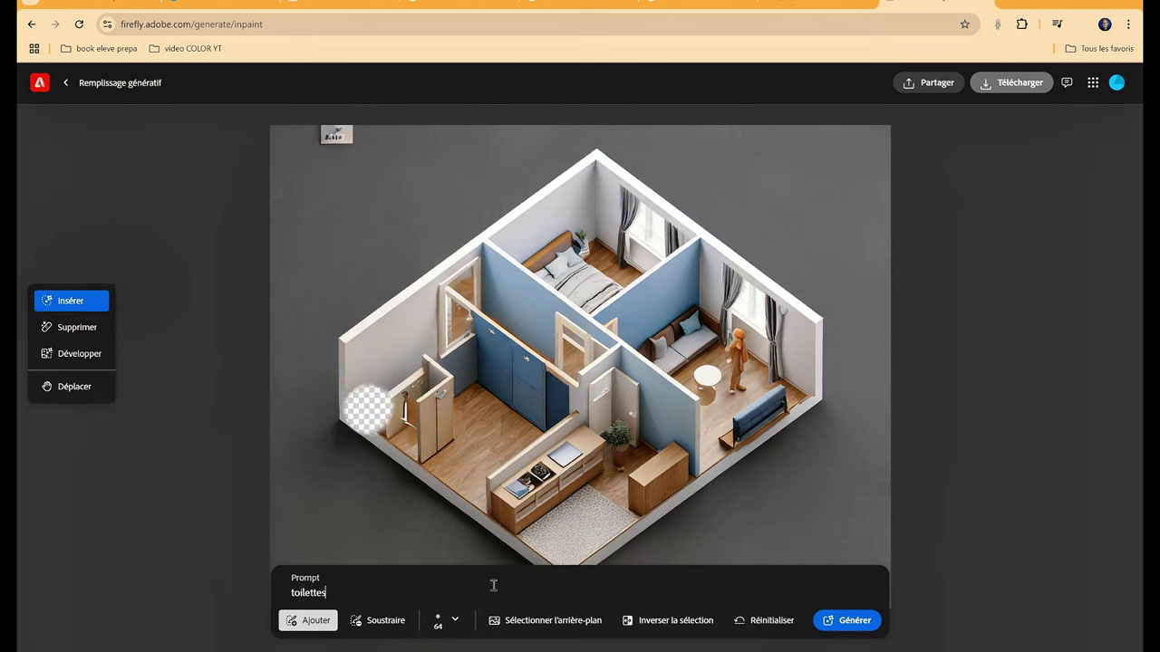
pyautogui.click(845, 621)
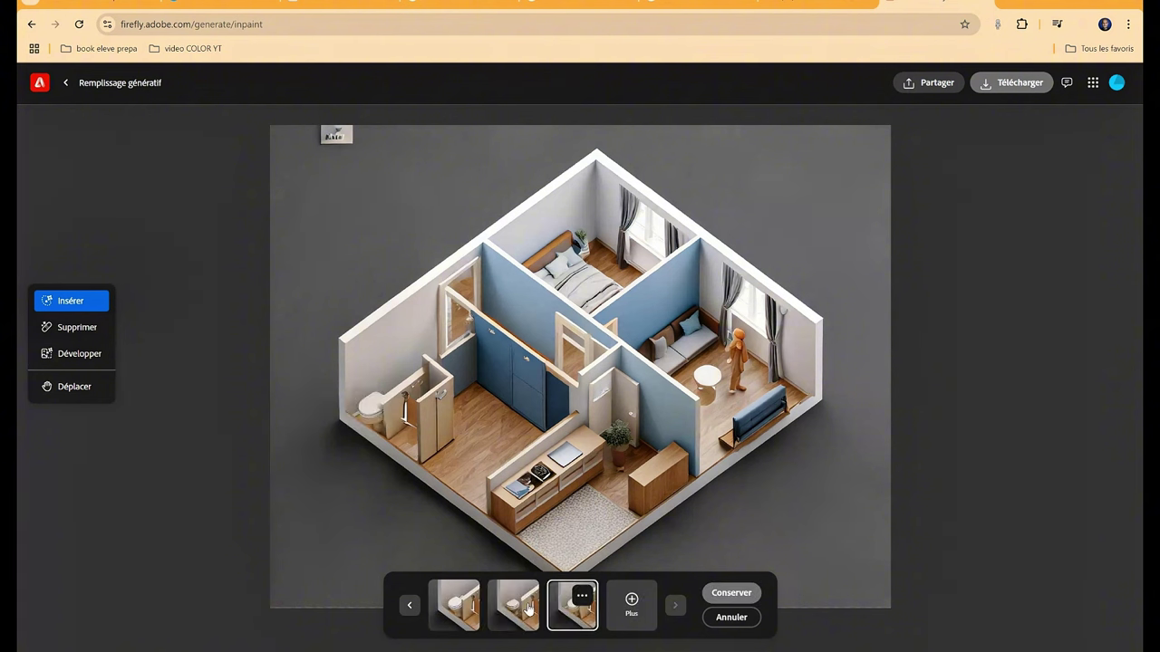
pyautogui.click(529, 609)
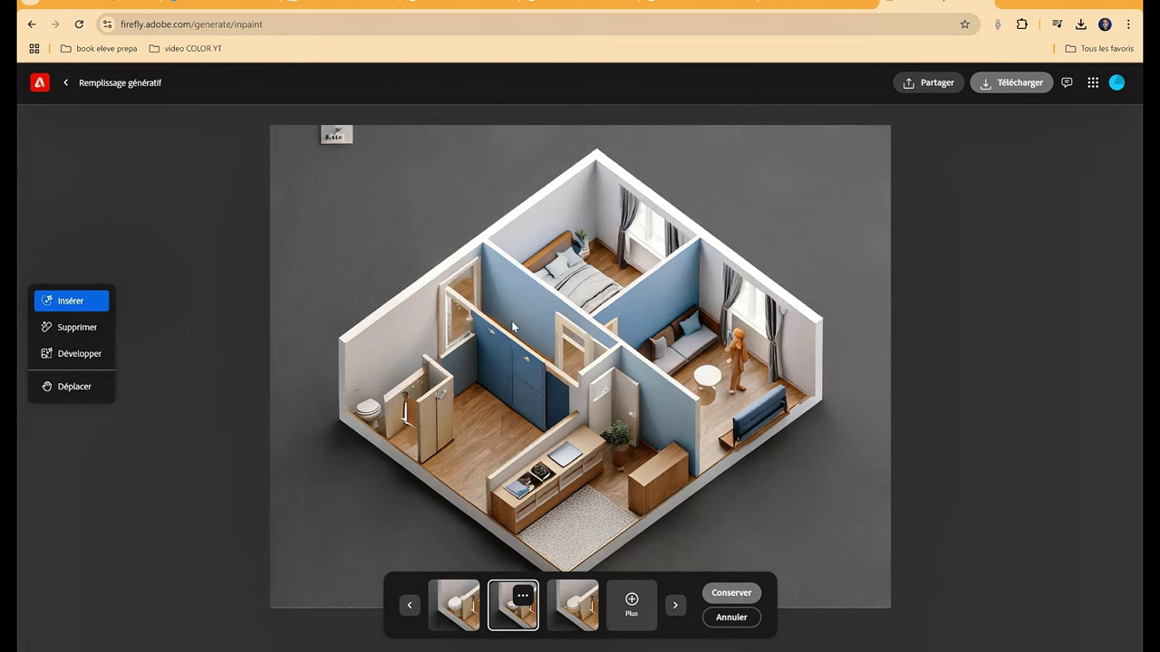
pyautogui.click(735, 593)
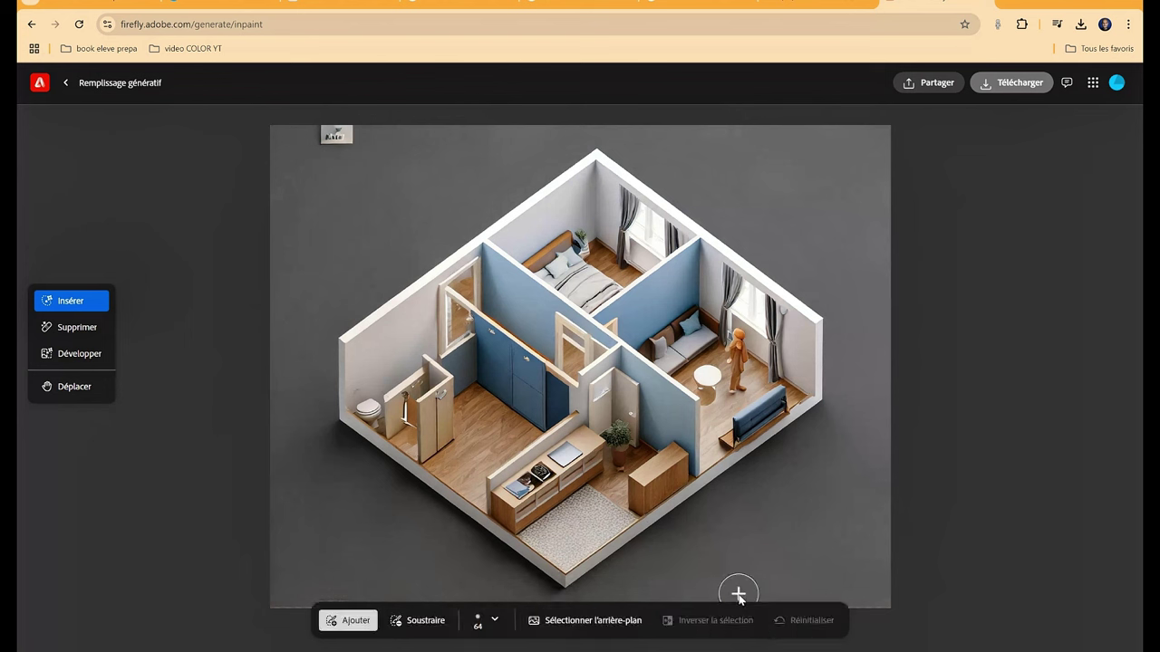
pyautogui.click(986, 87)
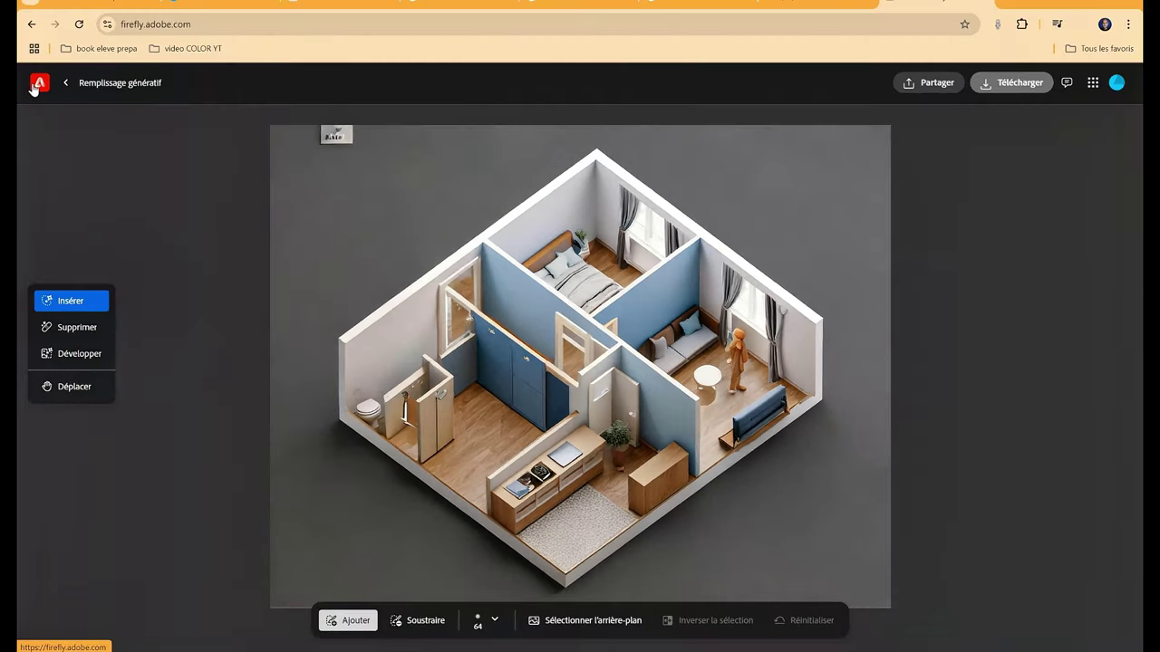
# - Start a new text-to-image generation and upload an image from Downloads as the style reference
pyautogui.click(39, 83)
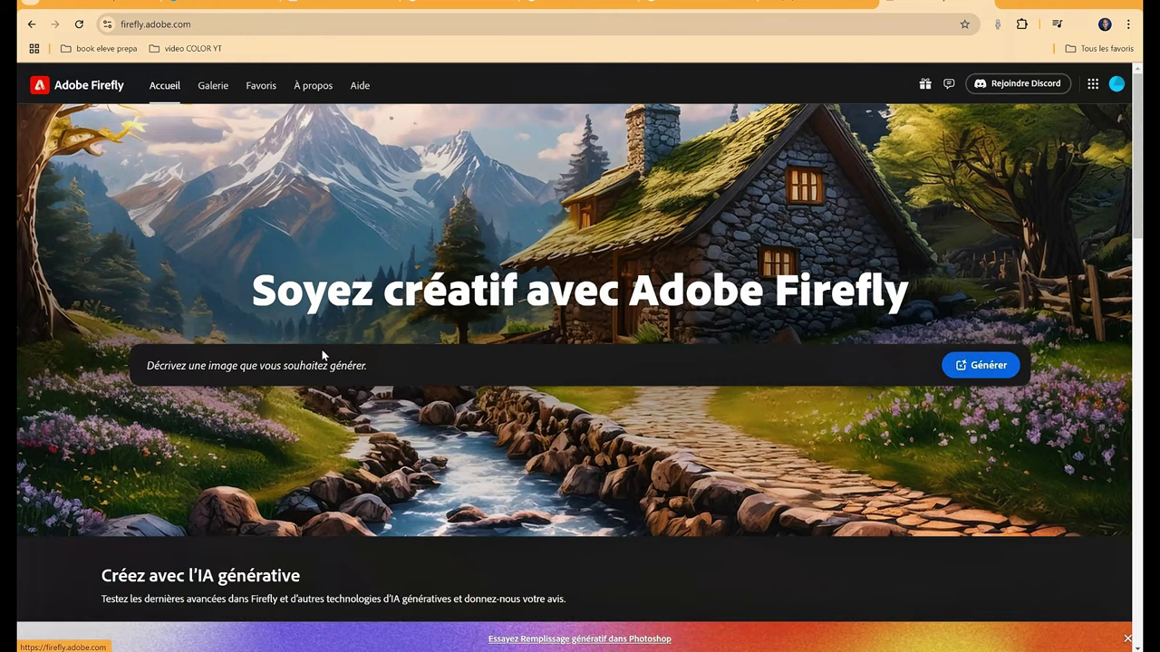
pyautogui.click(953, 366)
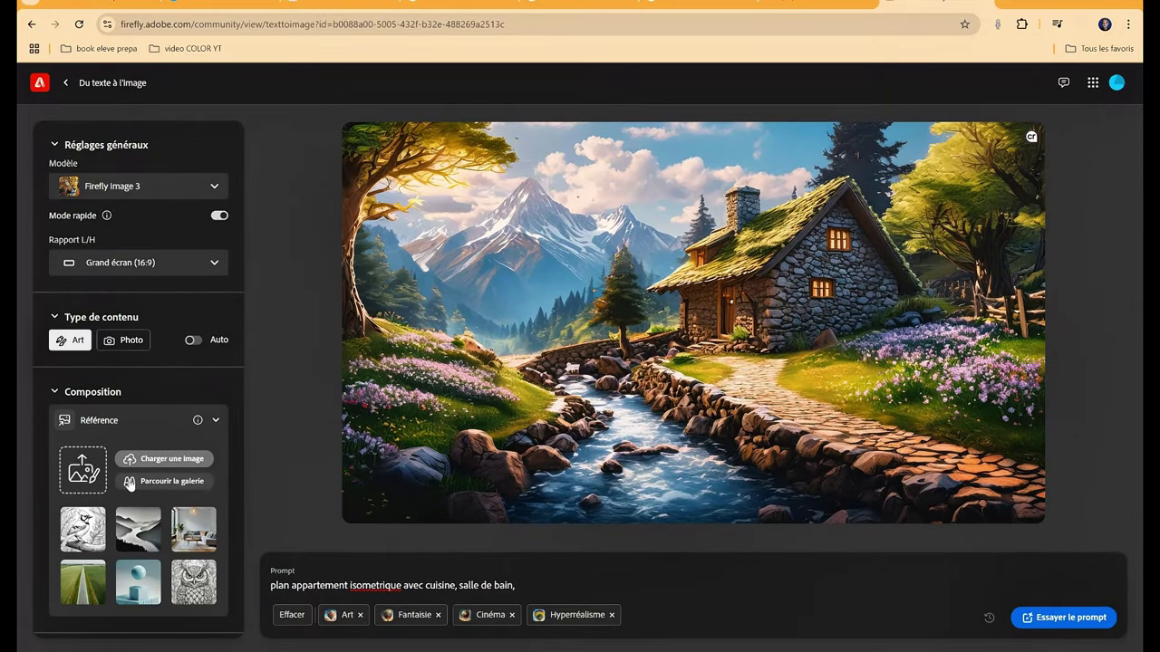
pyautogui.scroll(-4, 145, 490)
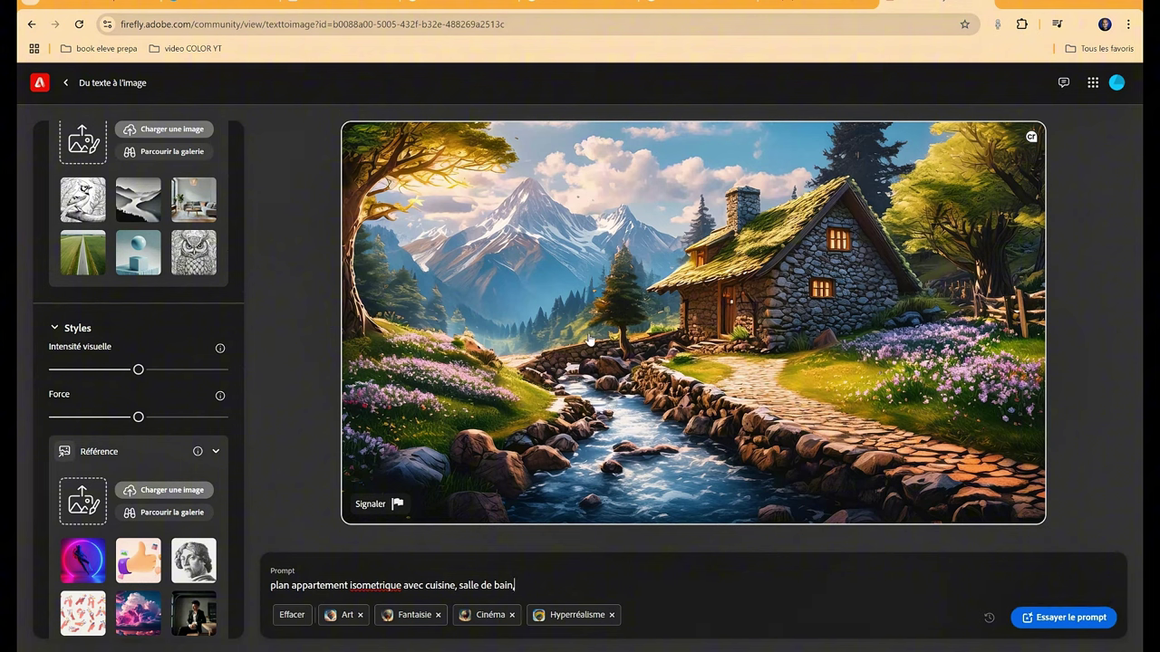
pyautogui.click(171, 489)
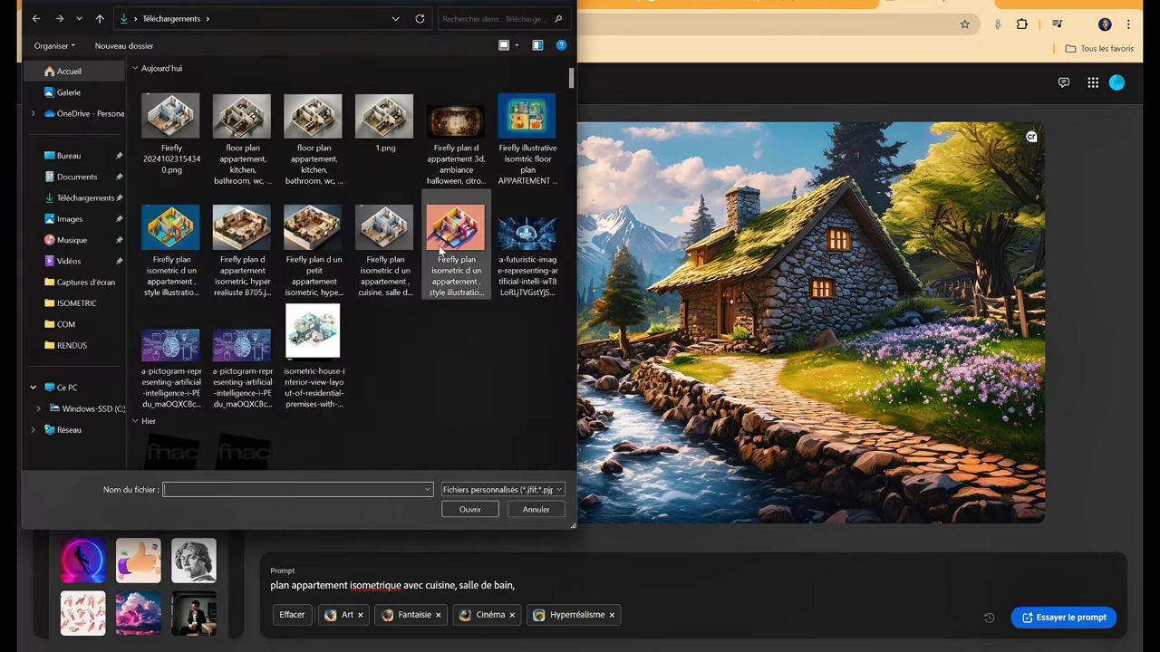
pyautogui.doubleClick(311, 323)
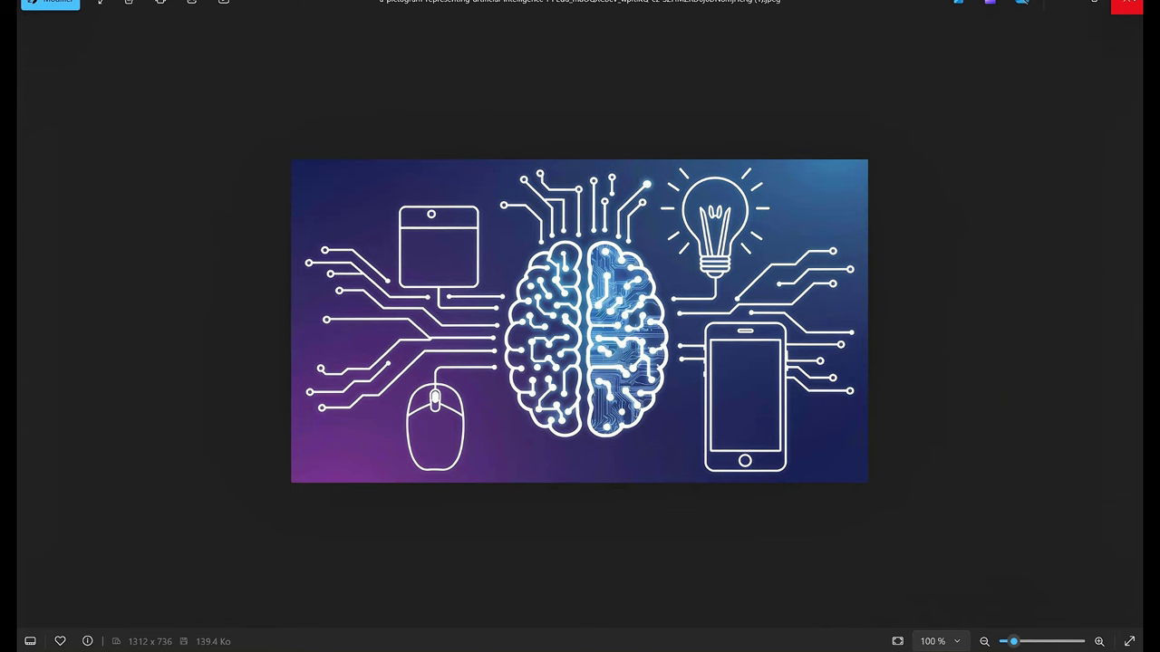
pyautogui.click(1127, 5)
# - Raise visual intensity, max the style strength, load blanc.png as composition reference, and generate
pyautogui.scroll(-2, 179, 525)
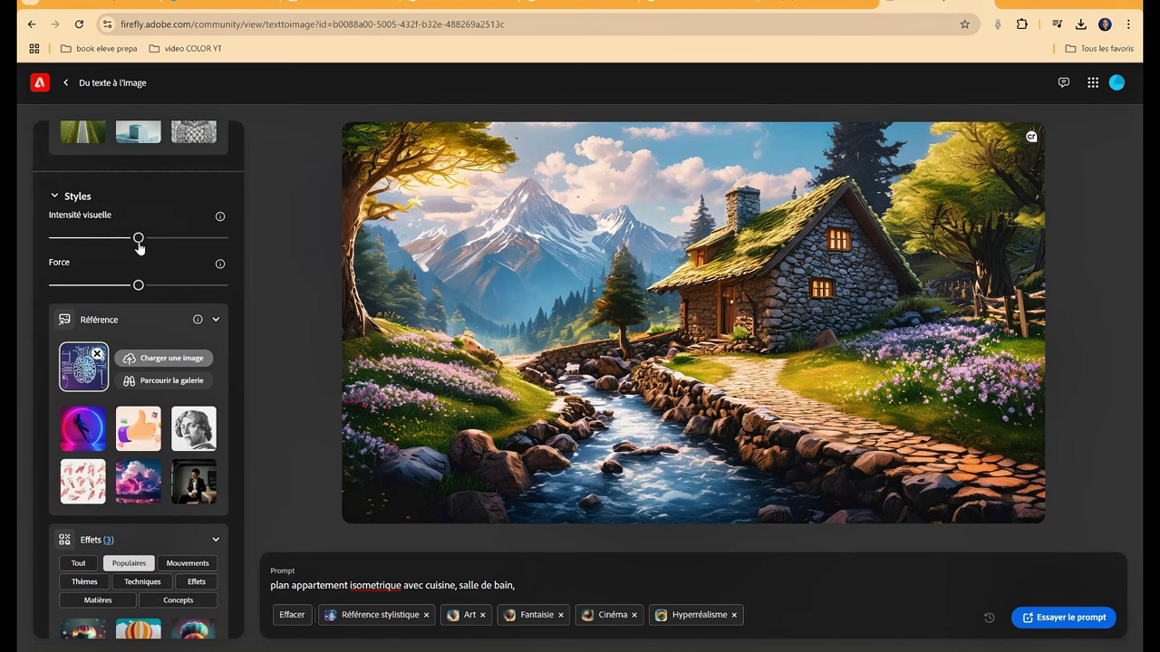
pyautogui.moveTo(139, 239); pyautogui.dragTo(181, 239)
pyautogui.moveTo(138, 285); pyautogui.dragTo(222, 285)
pyautogui.scroll(4, 181, 238)
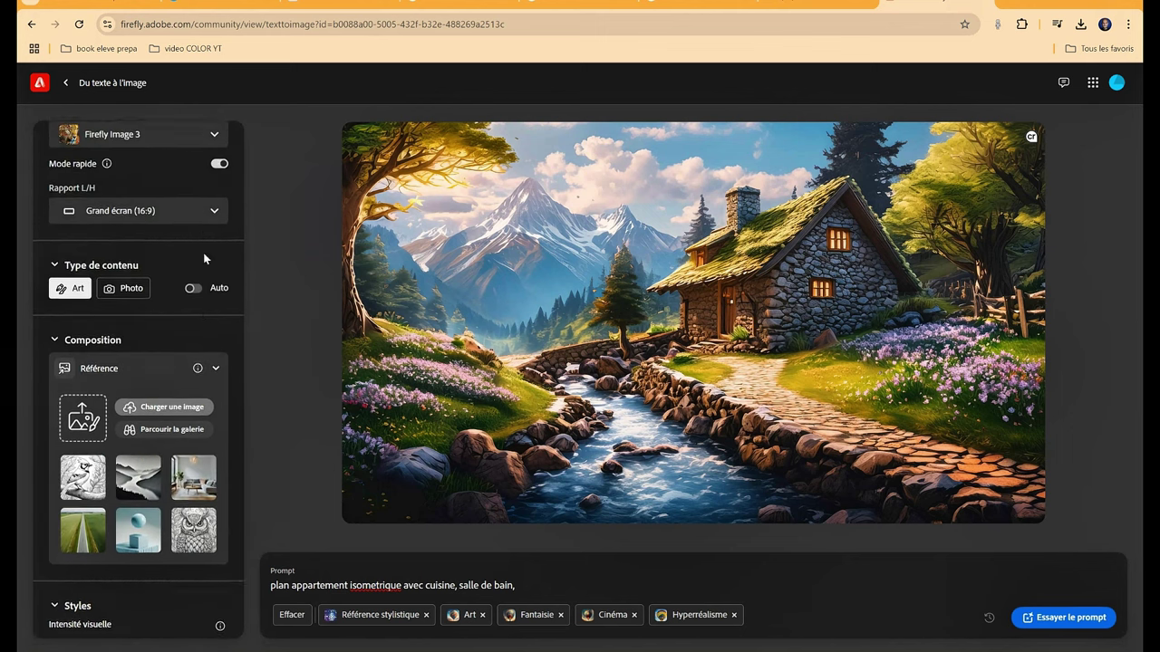
pyautogui.scroll(1, 181, 238)
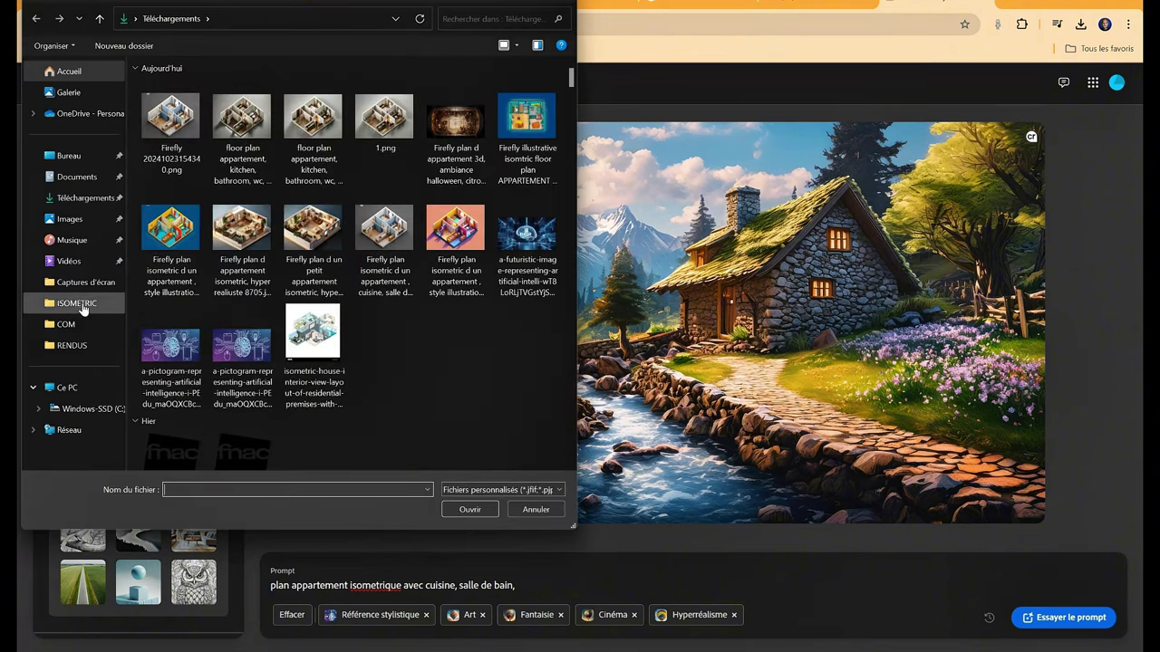
pyautogui.click(68, 323)
pyautogui.doubleClick(184, 109)
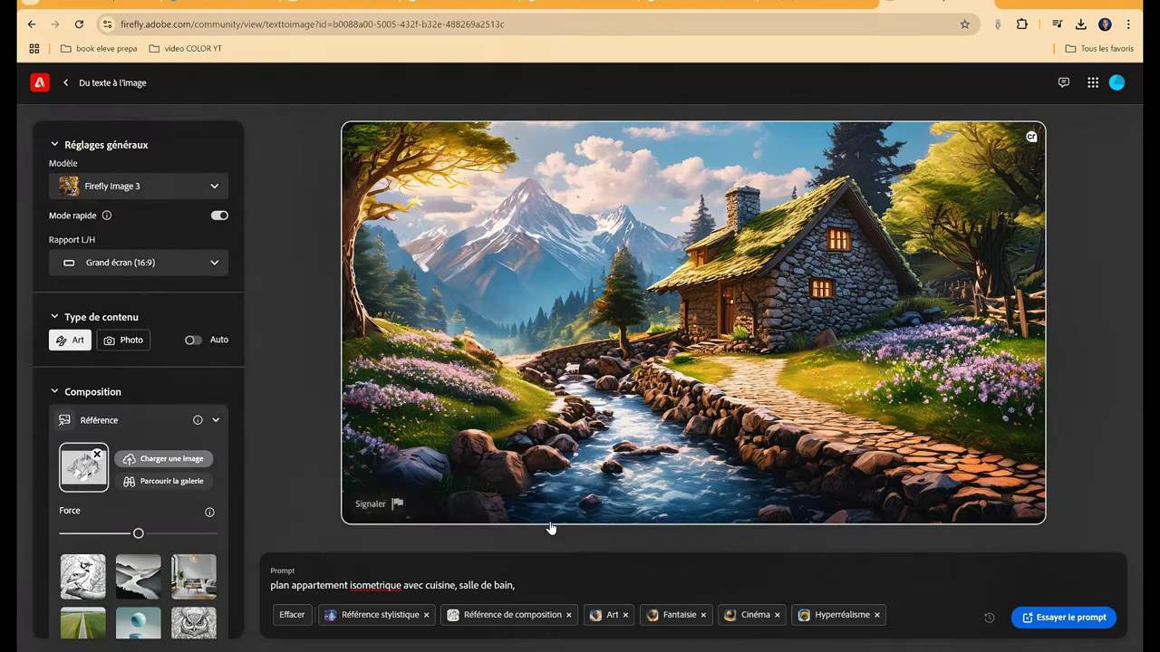
pyautogui.click(1086, 618)
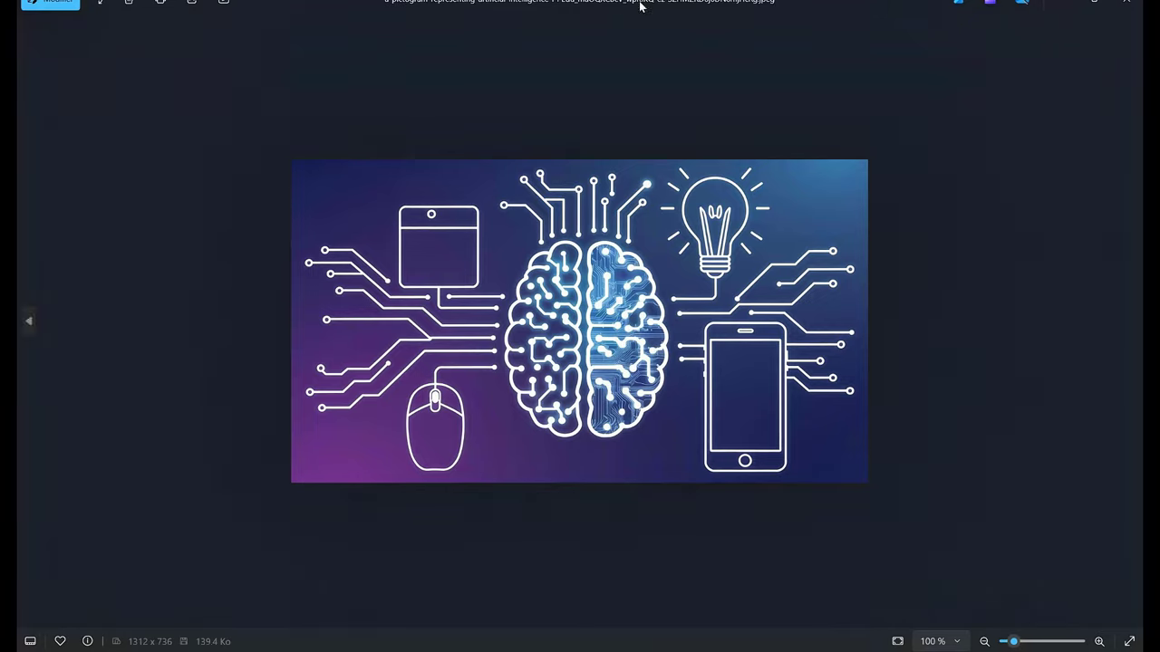
pyautogui.moveTo(640, 5)
pyautogui.mouseDown()
pyautogui.moveTo(70, 118)
pyautogui.moveTo(128, 125)
pyautogui.mouseUp()
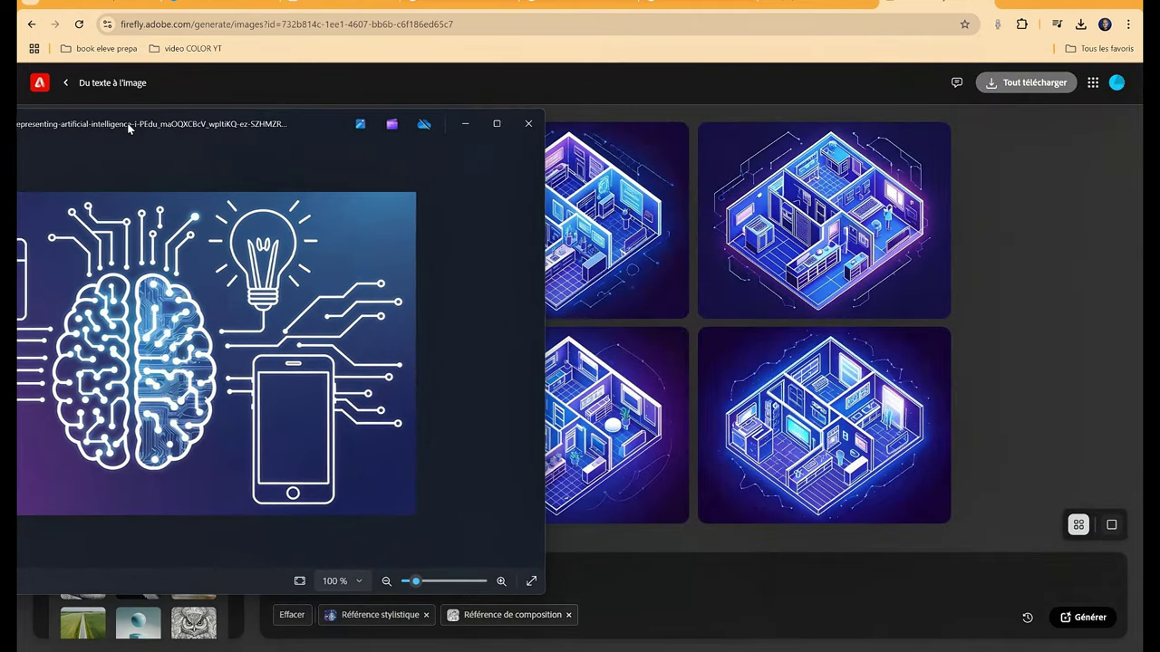
pyautogui.click(529, 125)
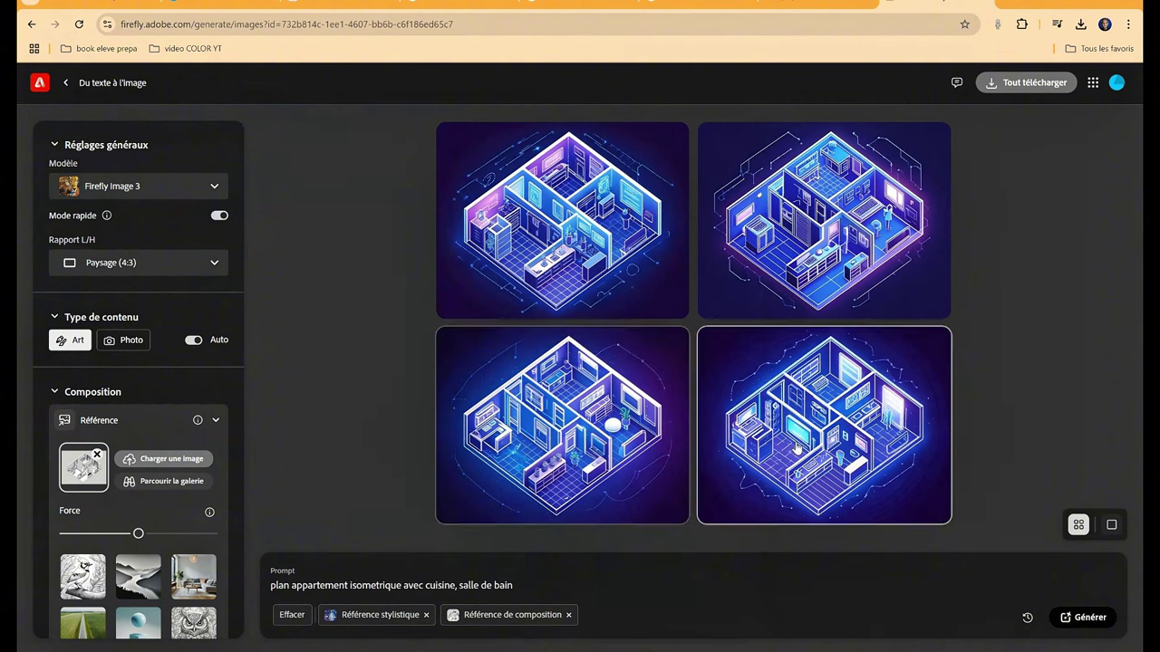
pyautogui.moveTo(751, 440)
pyautogui.moveTo(750, 228)
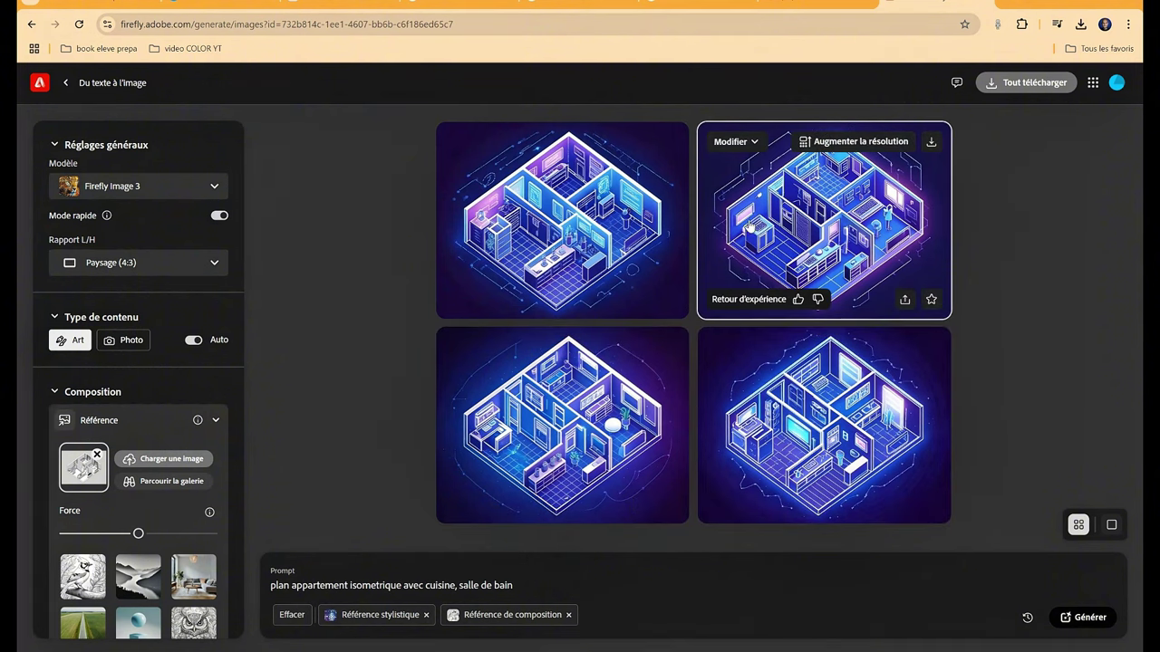
pyautogui.moveTo(540, 244)
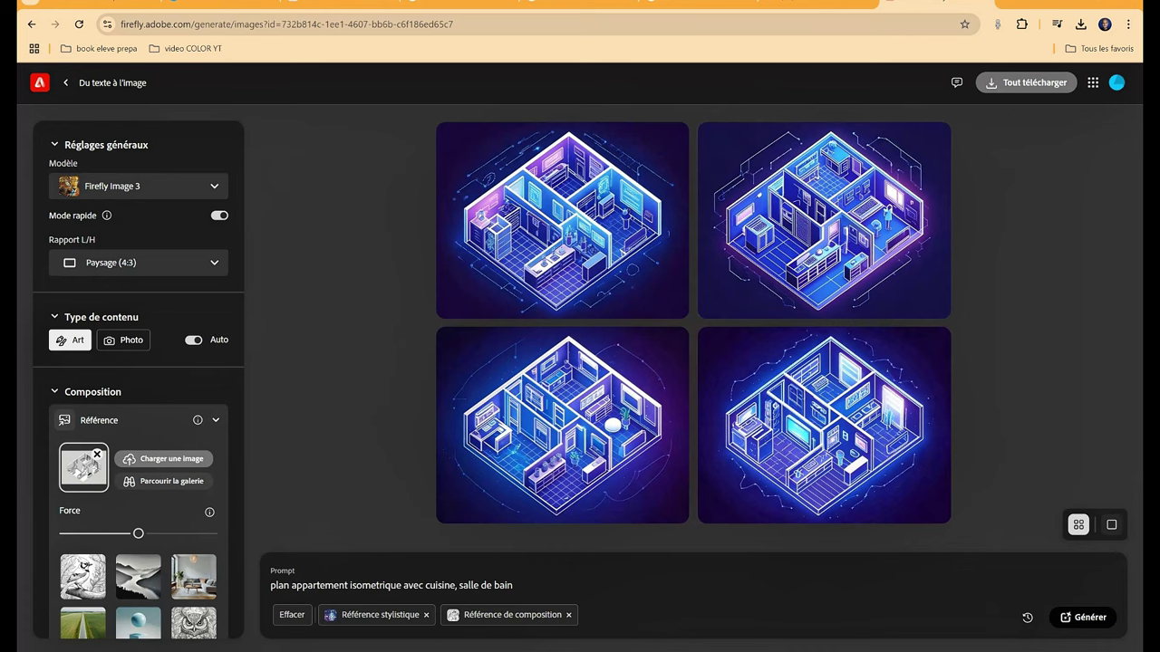
pyautogui.moveTo(824, 426)
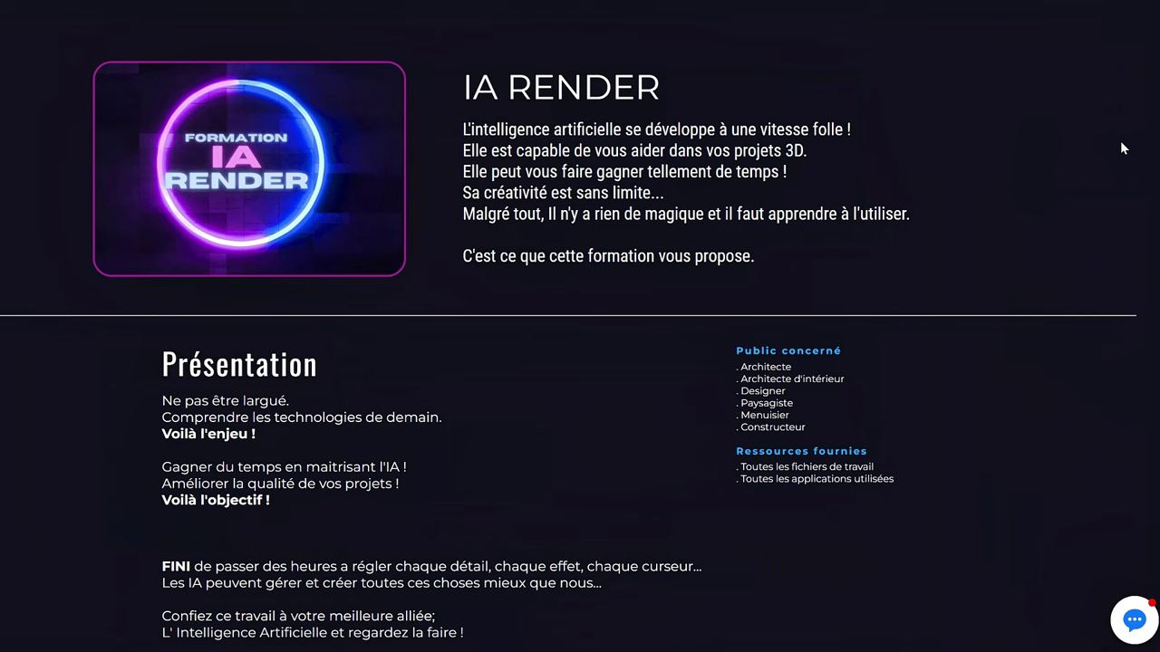
# - Scroll through the IA RENDER page and drag a before/after slider to compare sketch and AI render
pyautogui.scroll(-1, 580, 326)
pyautogui.scroll(-1, 580, 326)
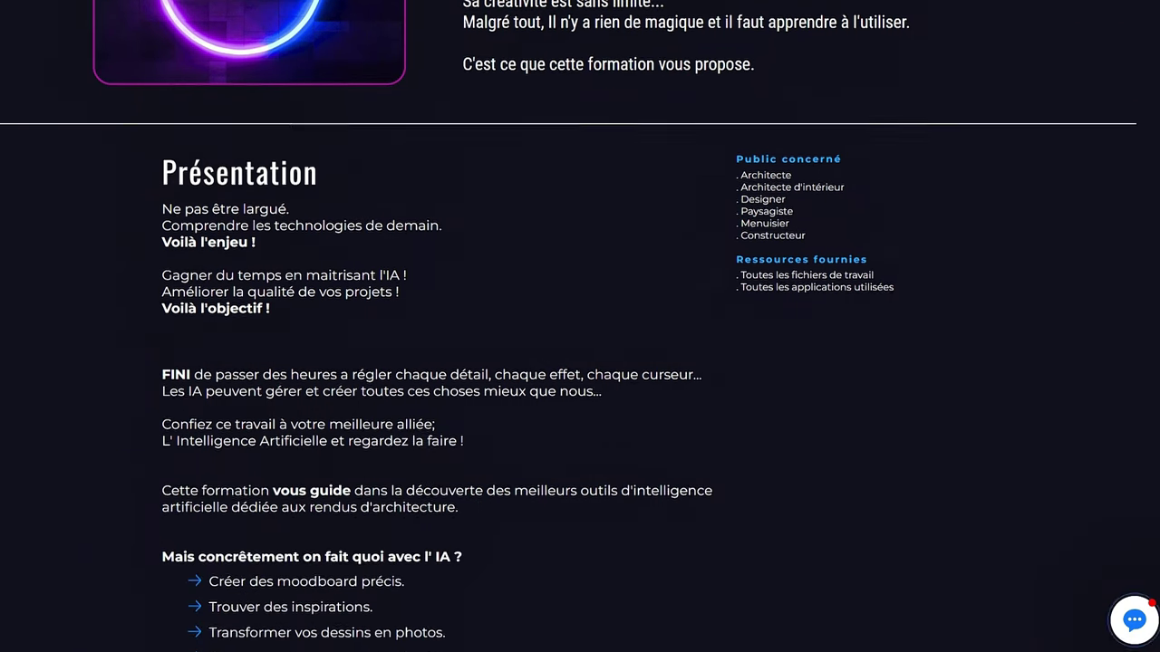
pyautogui.scroll(-1, 580, 327)
pyautogui.scroll(-2, 580, 326)
pyautogui.scroll(-2, 958, 243)
pyautogui.scroll(-2, 957, 243)
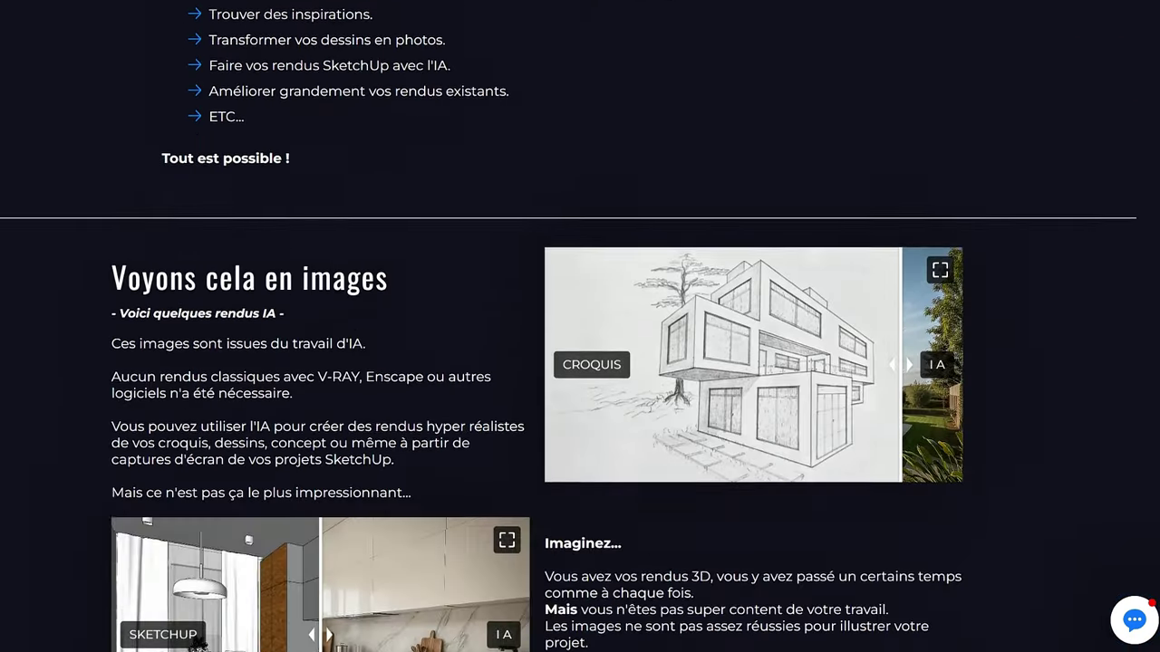
pyautogui.scroll(-2, 958, 243)
pyautogui.moveTo(957, 243); pyautogui.dragTo(852, 186)
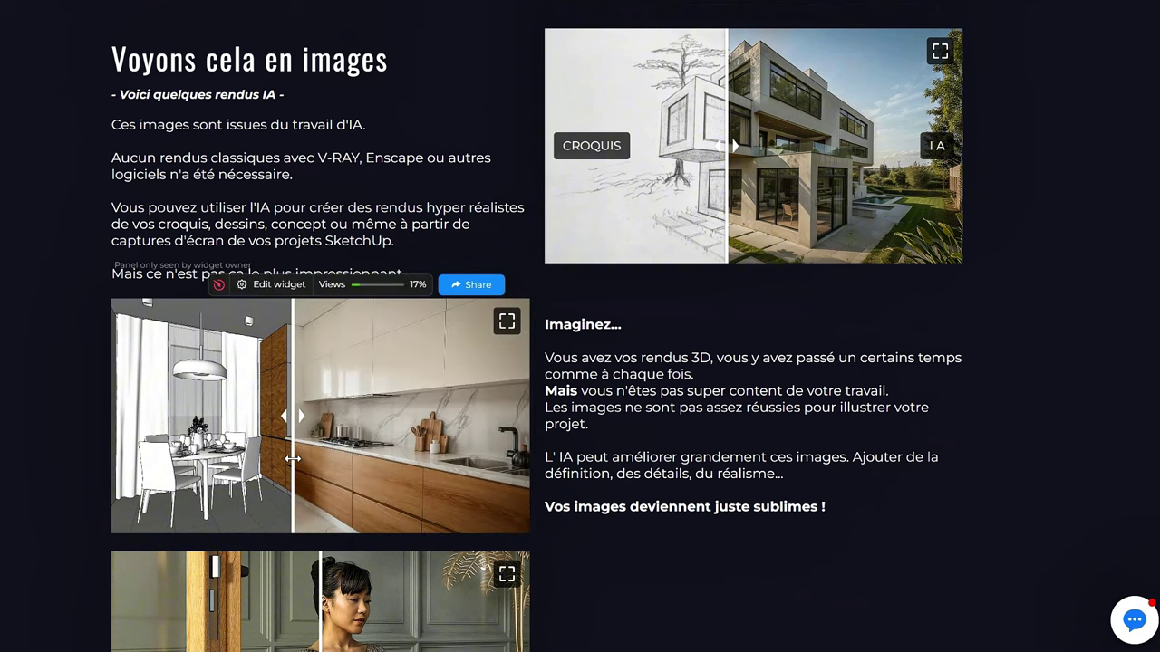
pyautogui.scroll(-3, 321, 399)
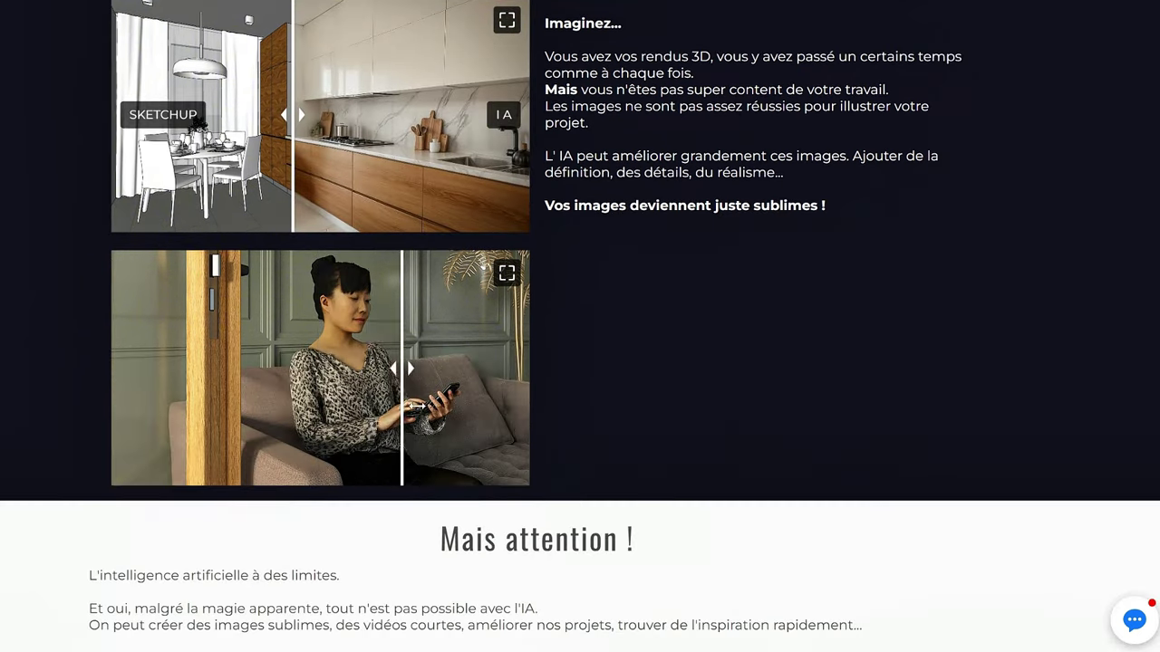
pyautogui.scroll(-5, 332, 419)
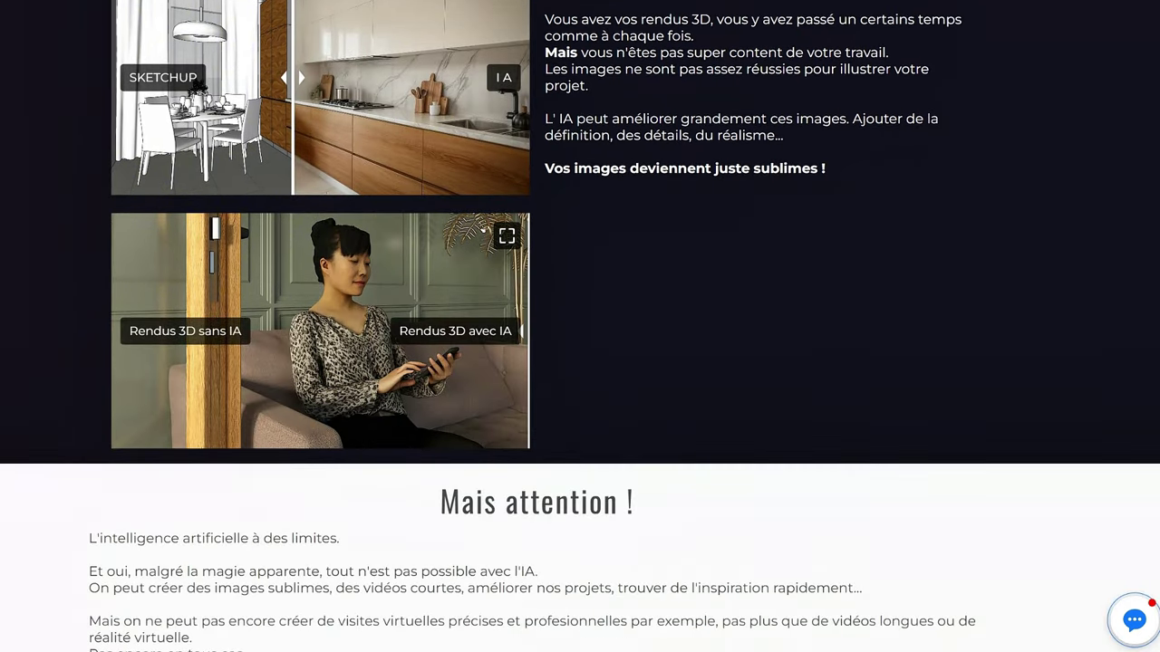
pyautogui.scroll(-5, 1156, 476)
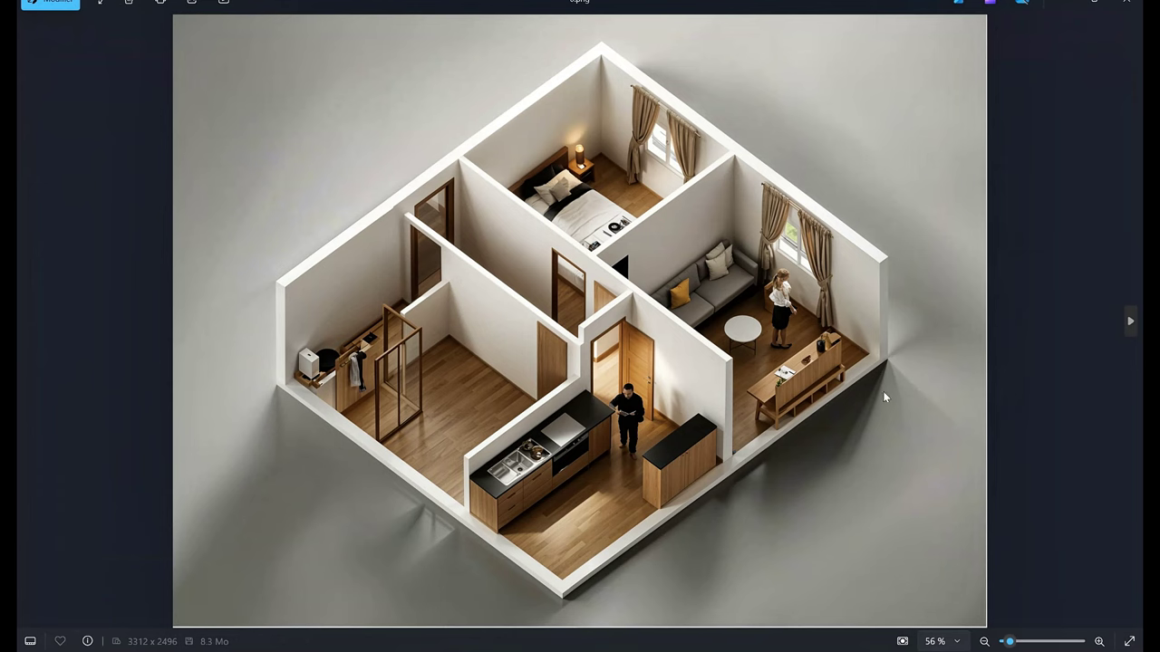
# - Step forward and back through the earlier apartment renders in Windows Photos, then close it
pyautogui.scroll(5, 251, 376)
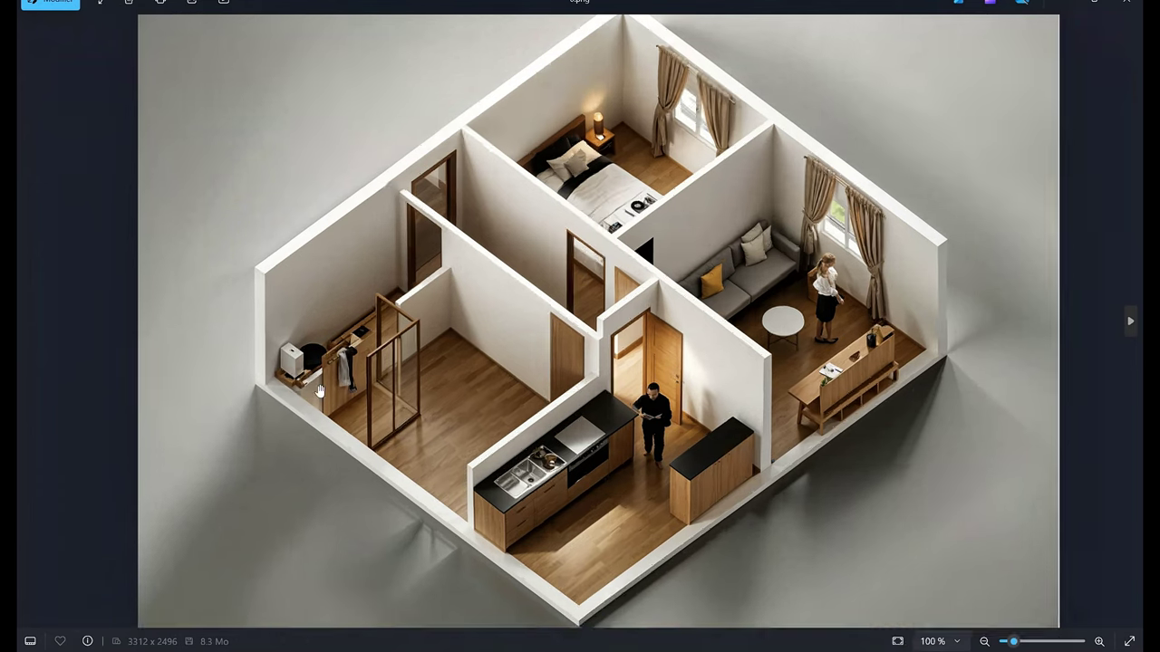
pyautogui.scroll(-5, 158, 356)
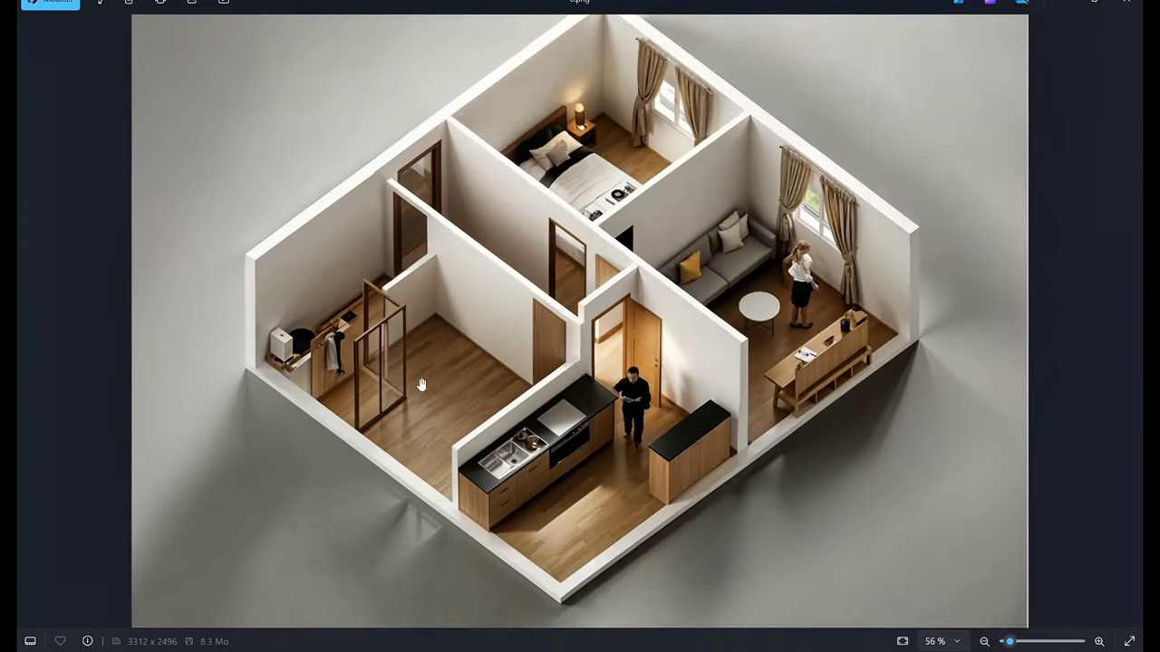
pyautogui.click(1139, 432)
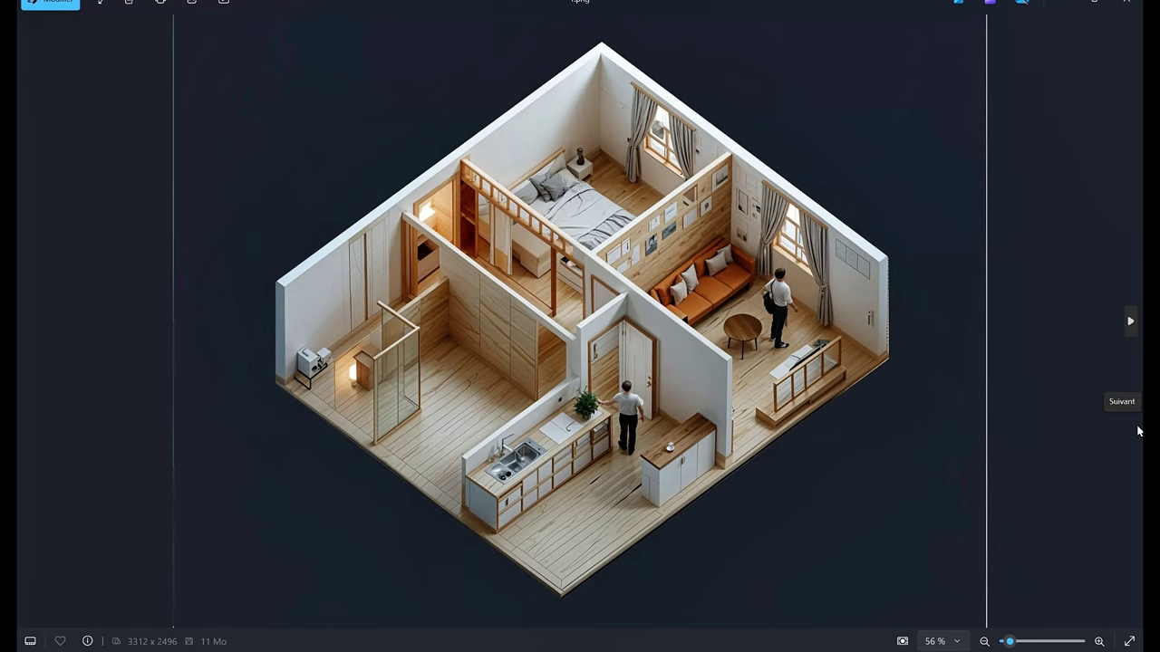
pyautogui.click(1139, 432)
pyautogui.click(1139, 431)
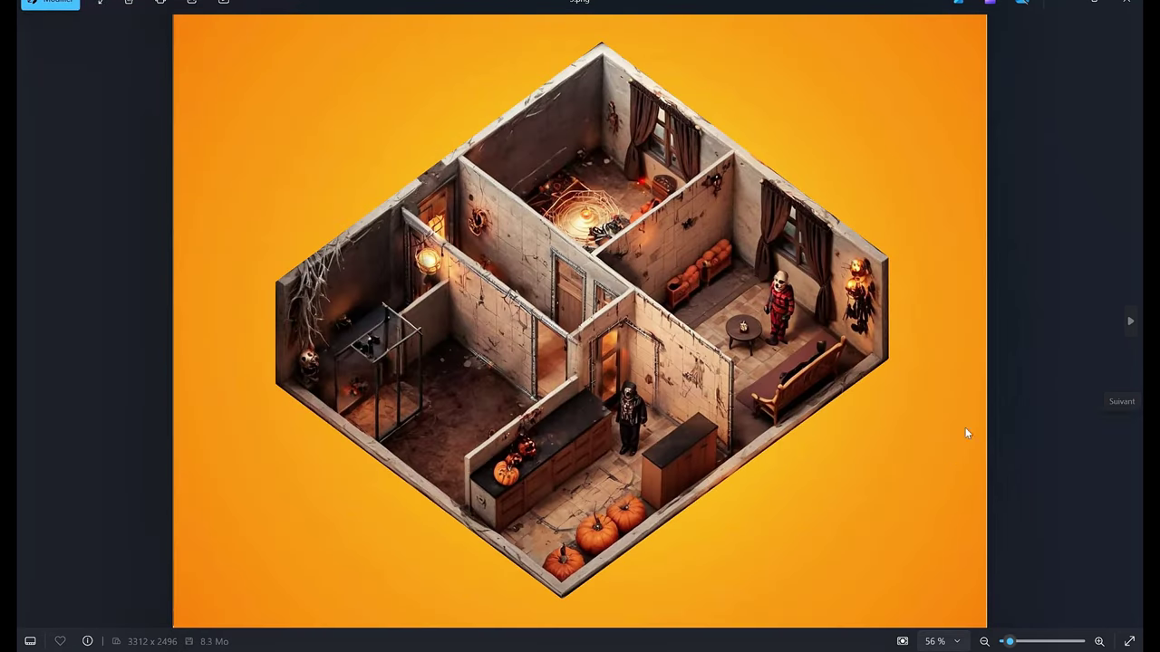
pyautogui.press('Right')
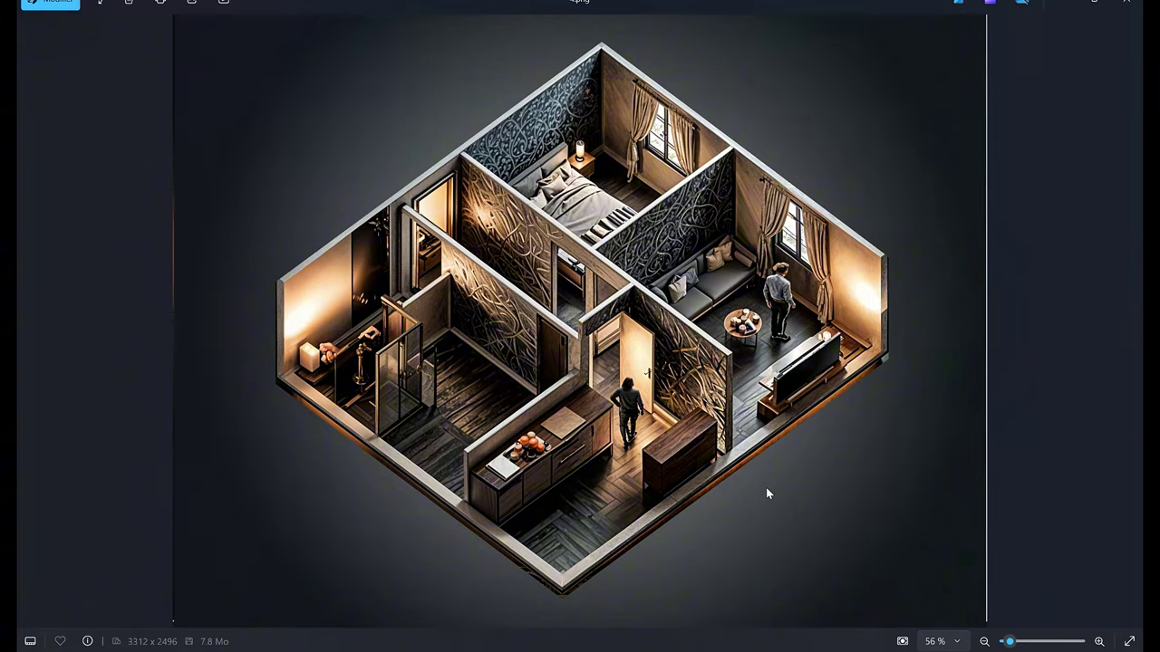
pyautogui.press('Right')
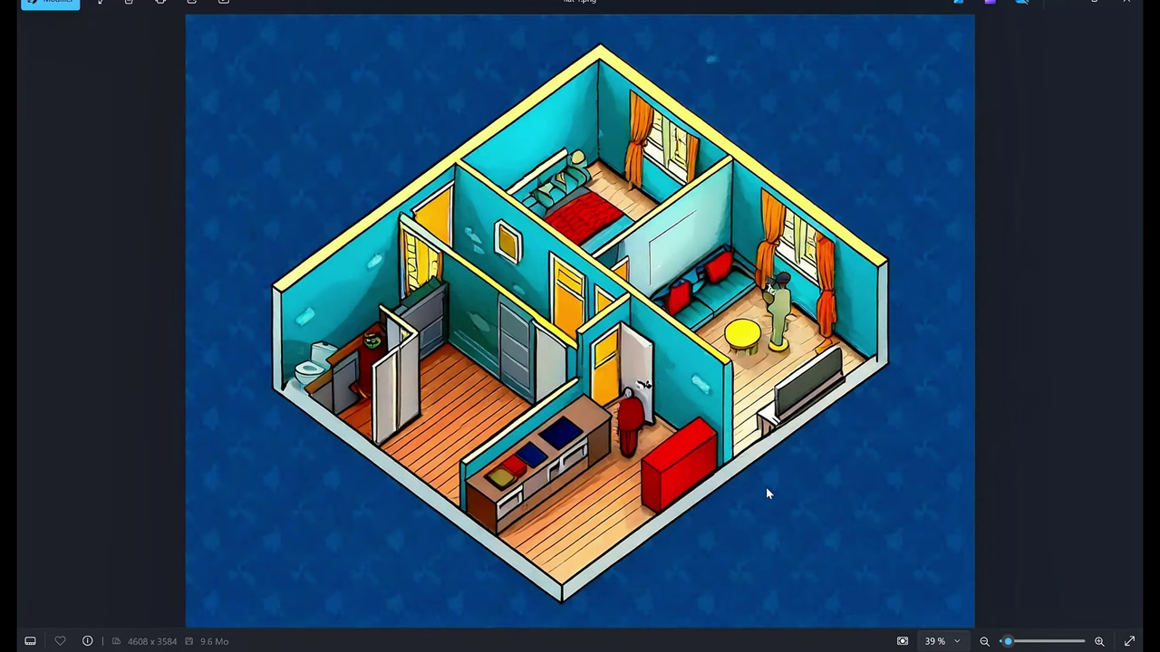
pyautogui.press('Right')
pyautogui.press('Right')
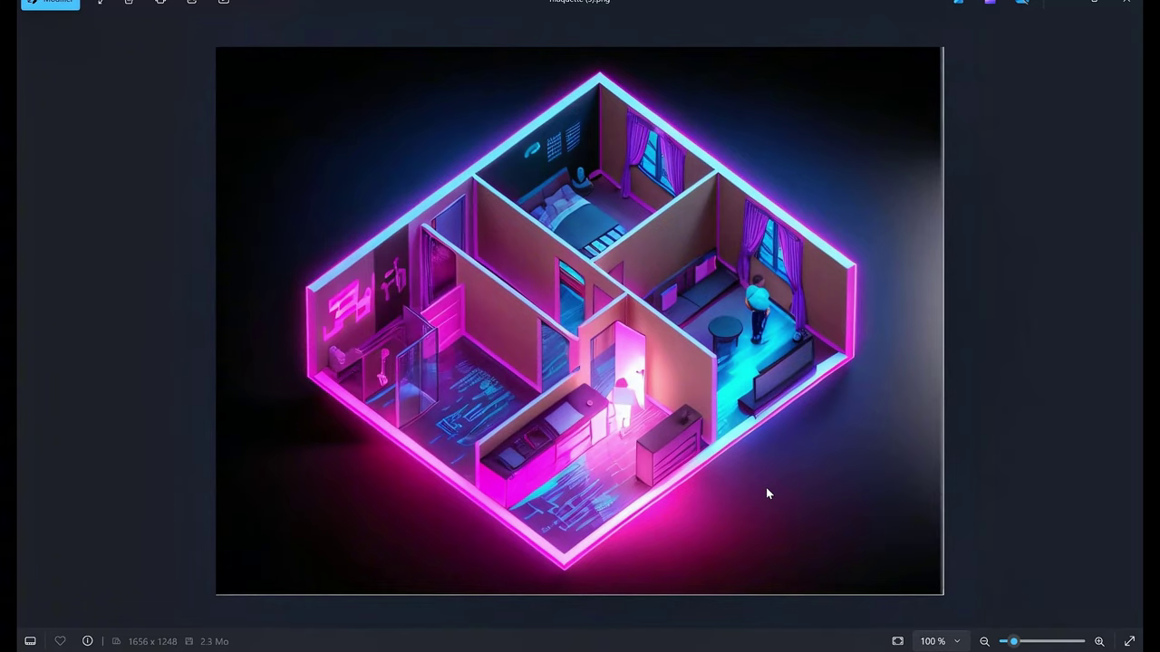
pyautogui.press('Right')
pyautogui.press('Right')
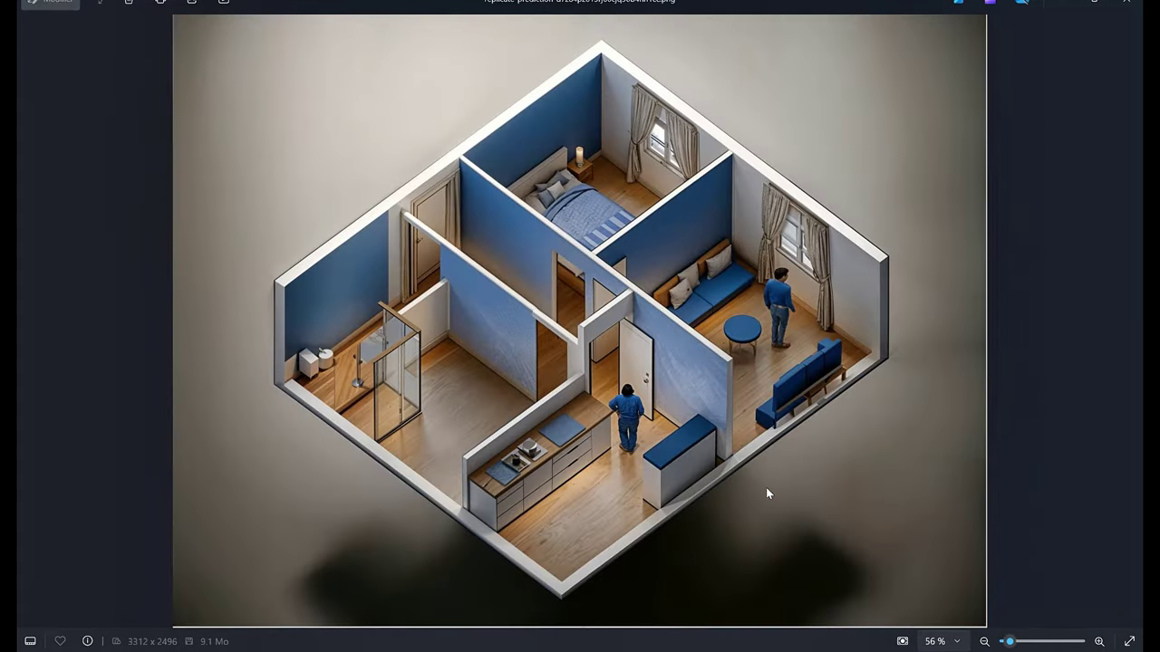
pyautogui.press('Right')
pyautogui.press('Right')
pyautogui.press('Right')
pyautogui.press('Right')
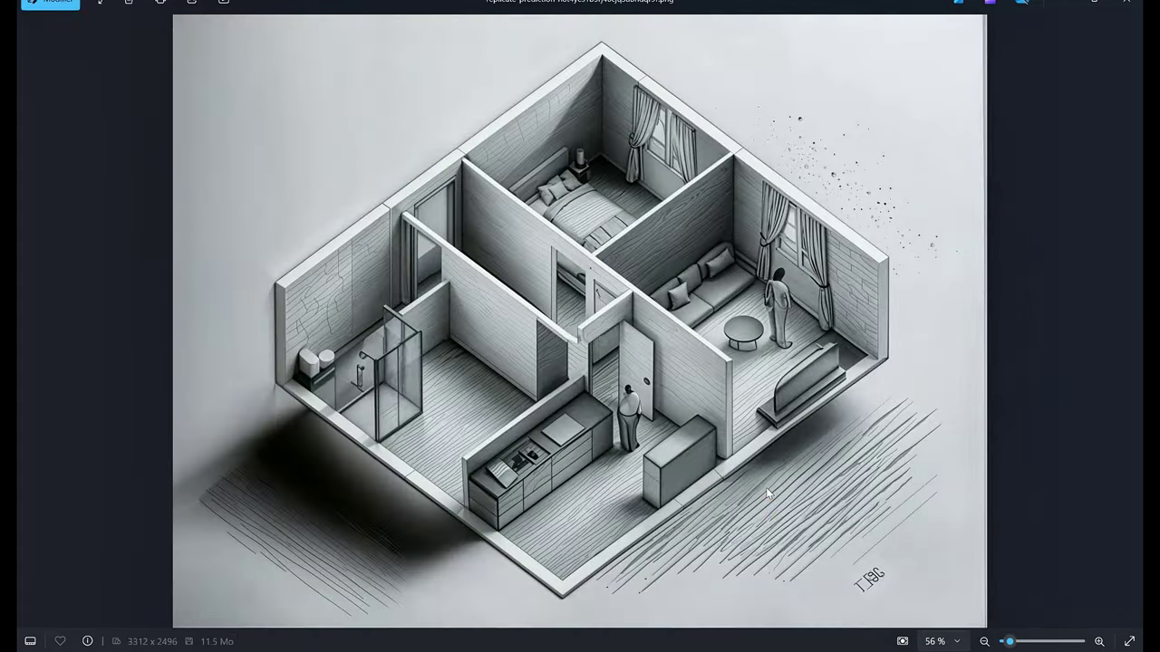
pyautogui.press('Left')
pyautogui.press('Left')
pyautogui.press('Left')
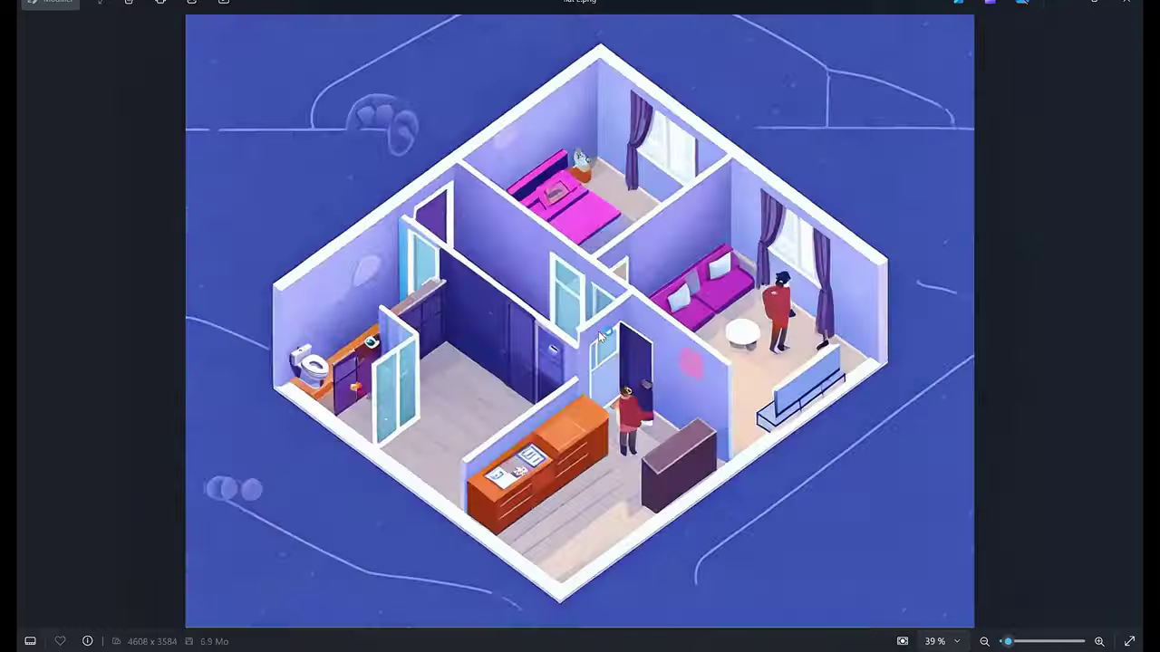
pyautogui.press('Left')
pyautogui.press('Left')
pyautogui.press('Left')
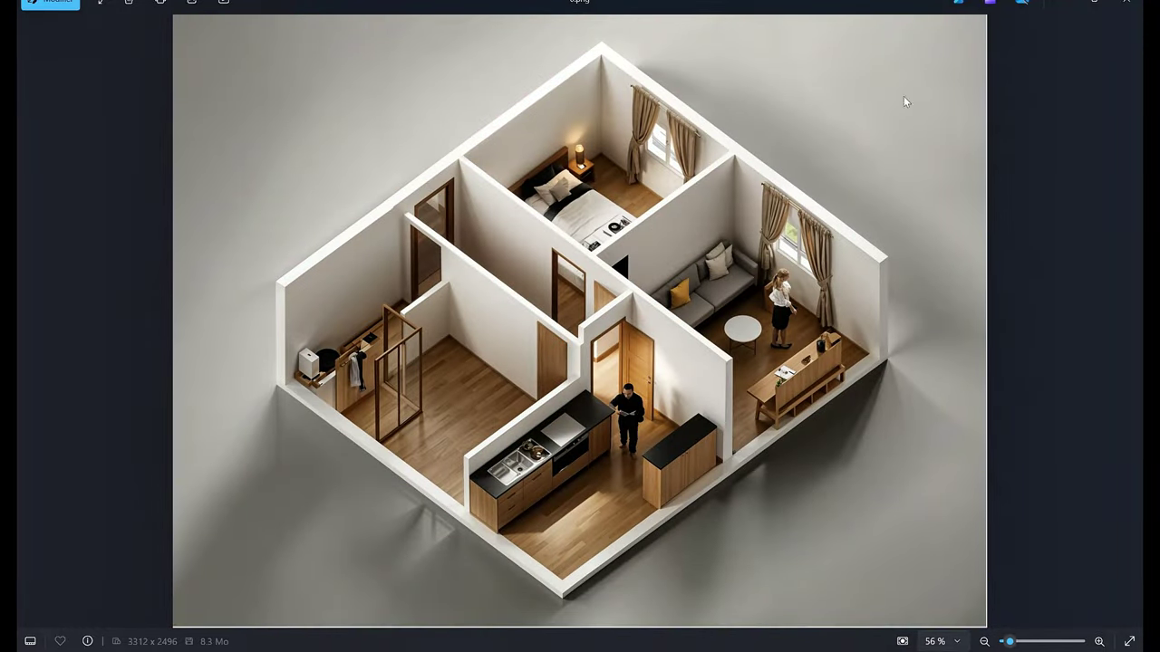
pyautogui.click(1130, 4)
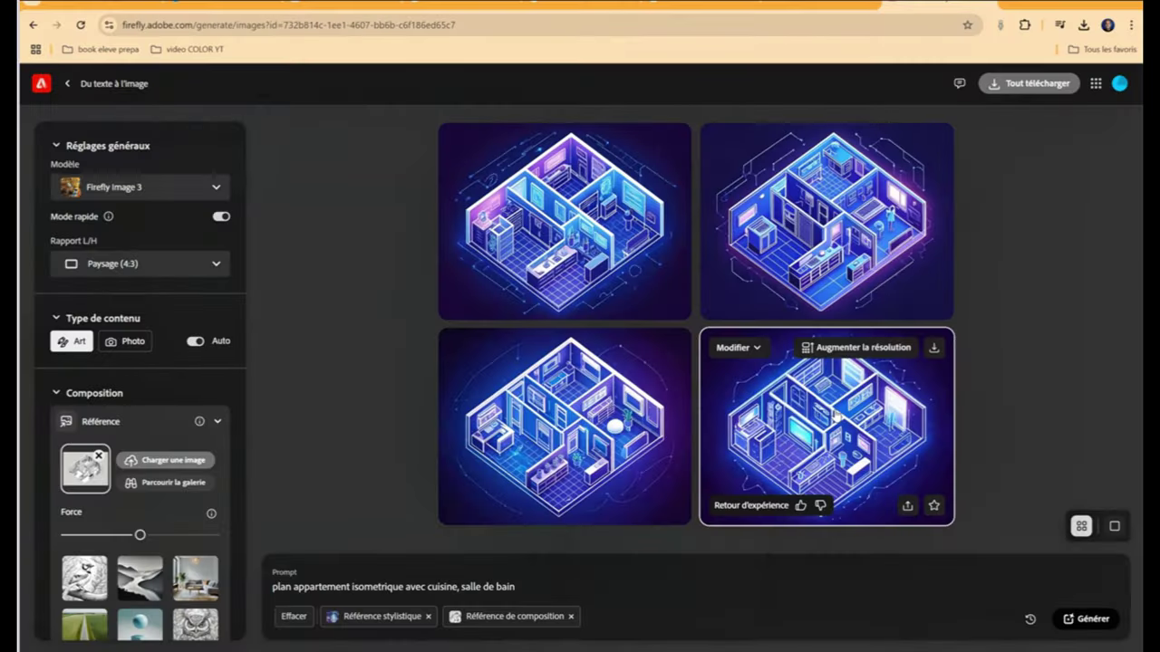